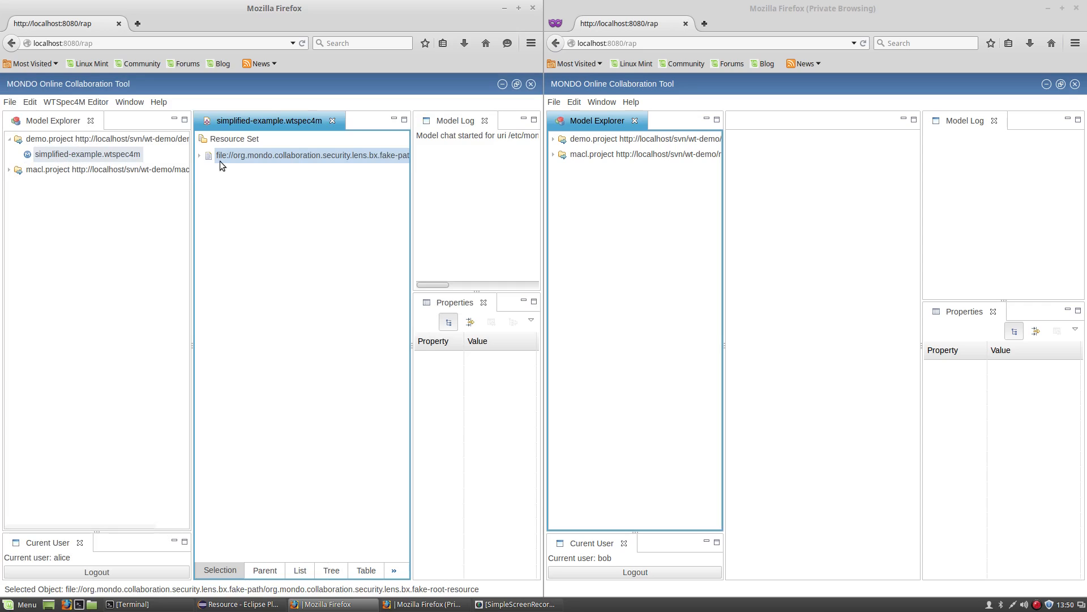
Expand WT WindPower4MONDO in the first session and expand demo.project in the second session.
left_click(200, 156)
left_click(210, 171)
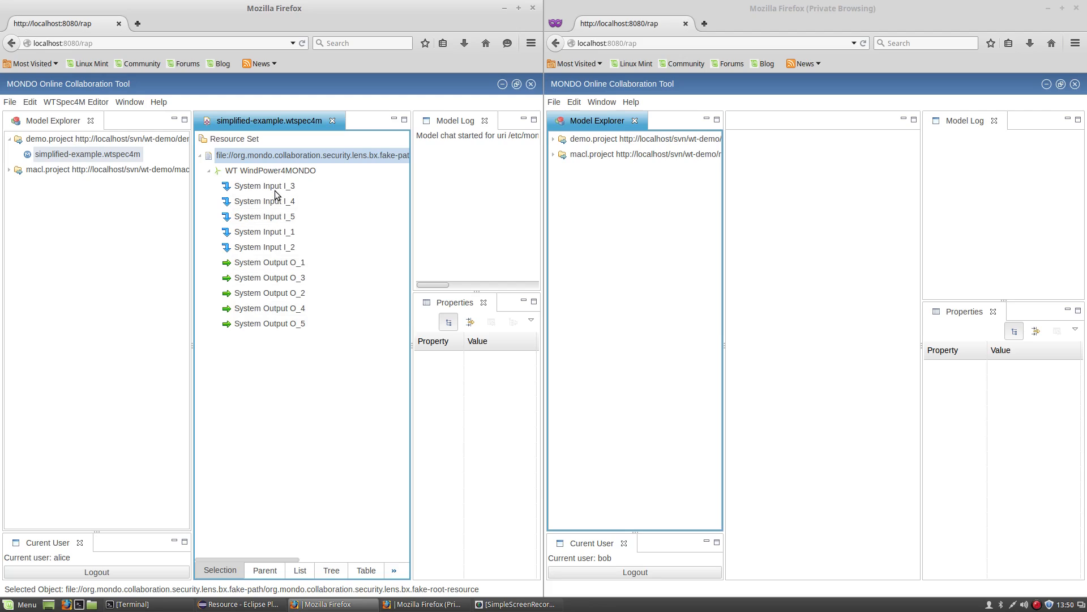
left_click(558, 143)
left_click(554, 140)
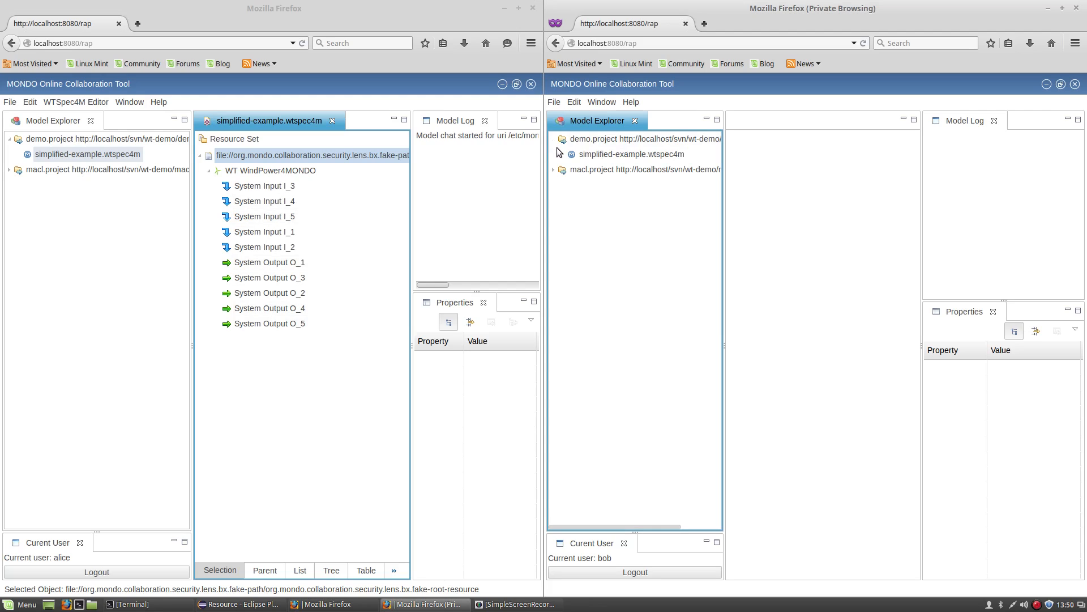
left_click(586, 154)
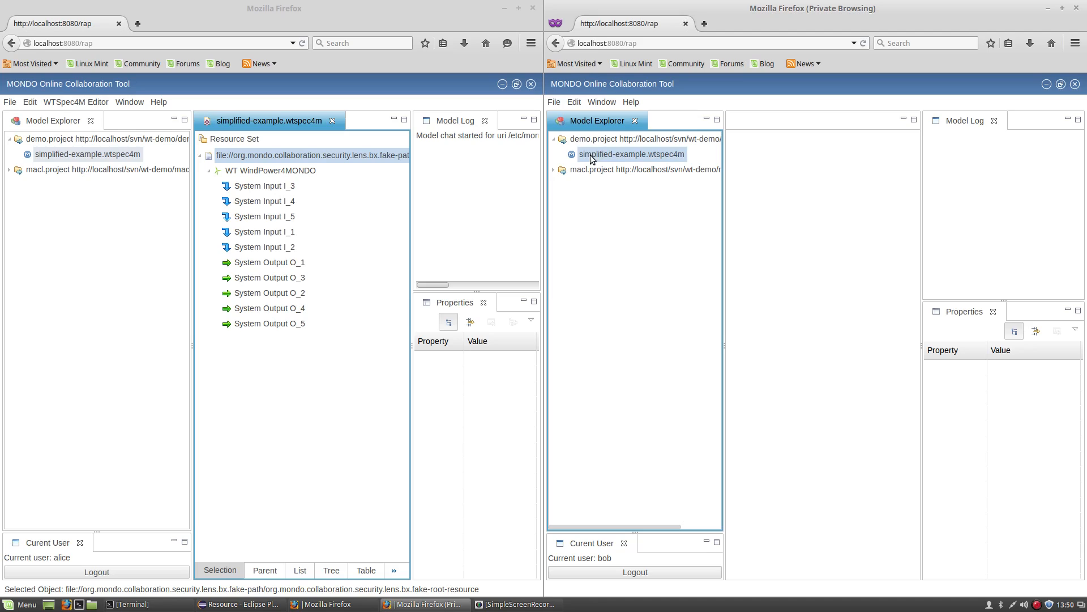
Open simplified-example.wtspec4m in the second session, expand it down to Main Subsystem_5, and select System Input I_2.
double_click(591, 159)
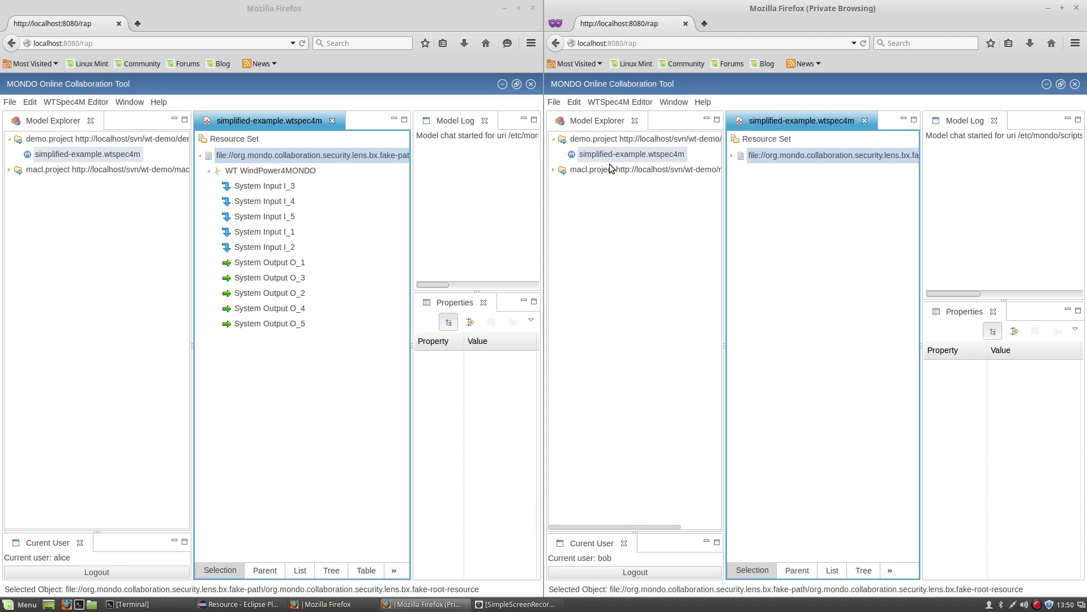
left_click(732, 157)
left_click(740, 170)
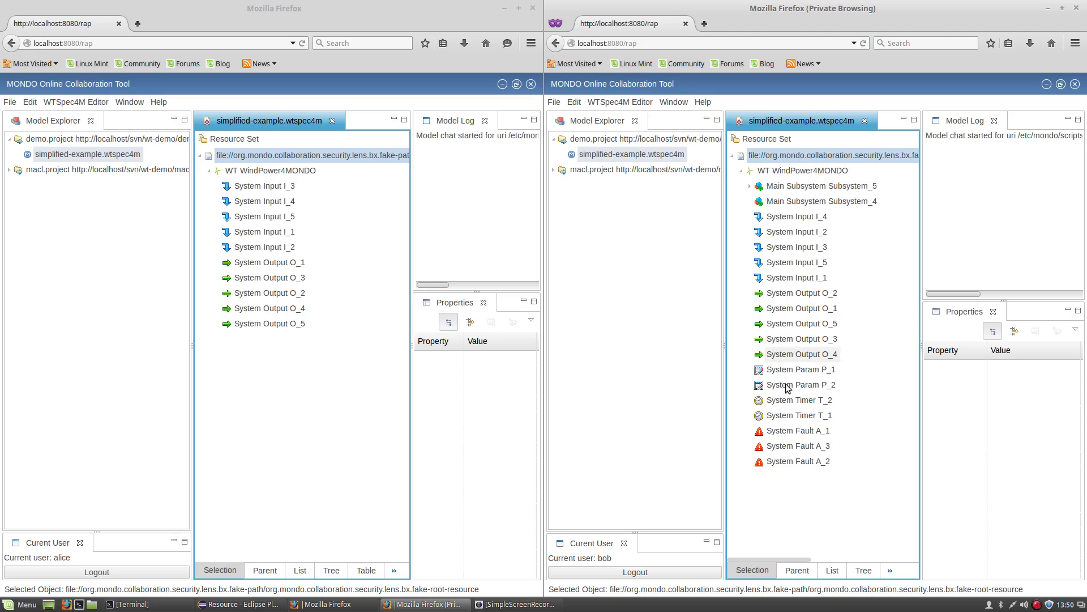
left_click(751, 186)
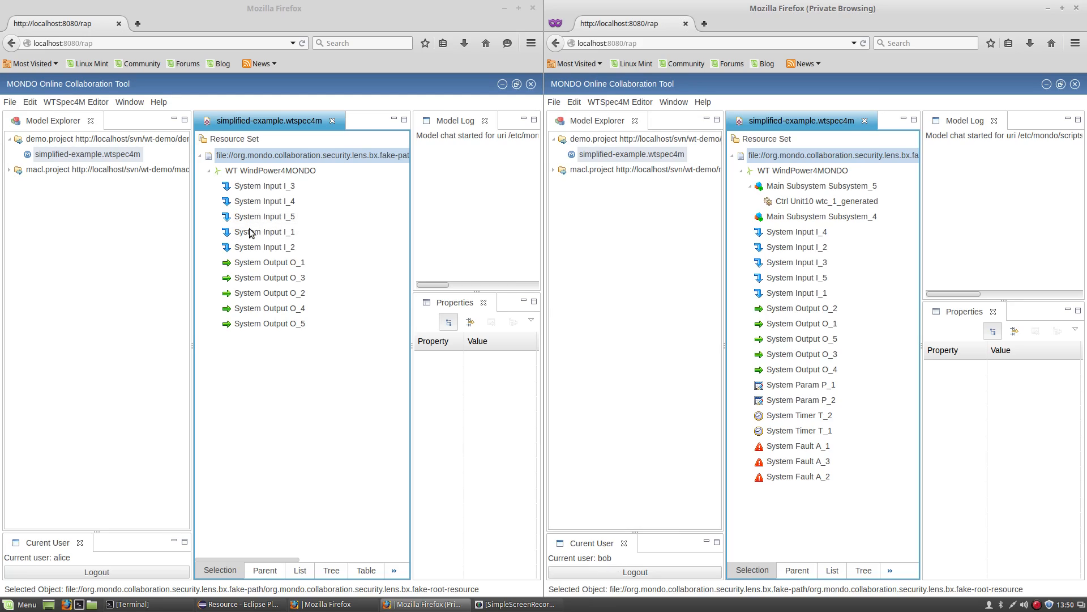
left_click(258, 247)
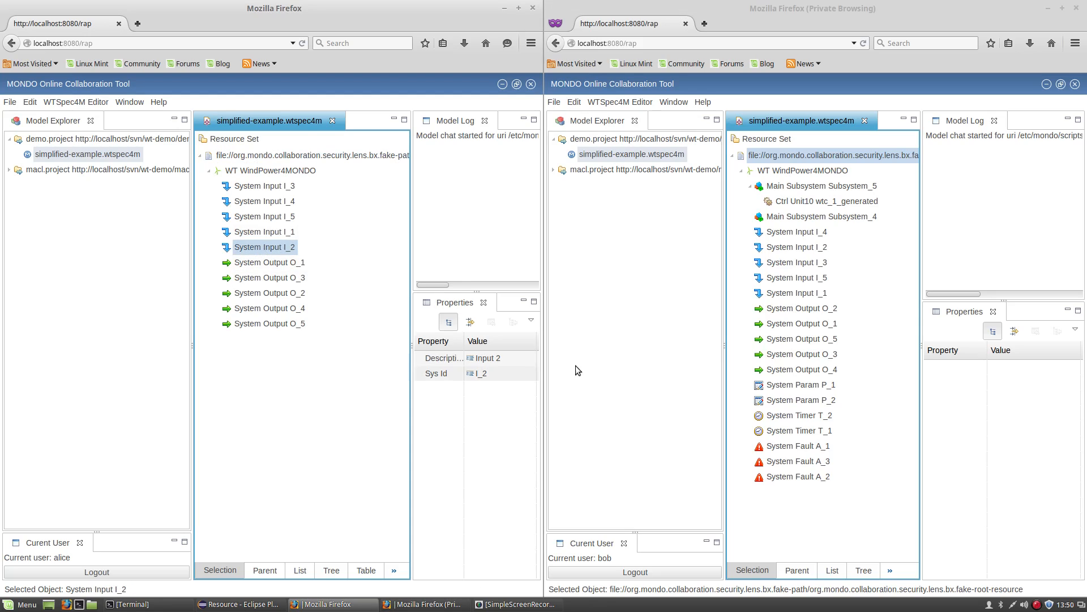
Append the first user's name to System Input I_2's 'Input 2' description, then check the other session.
left_click(805, 247)
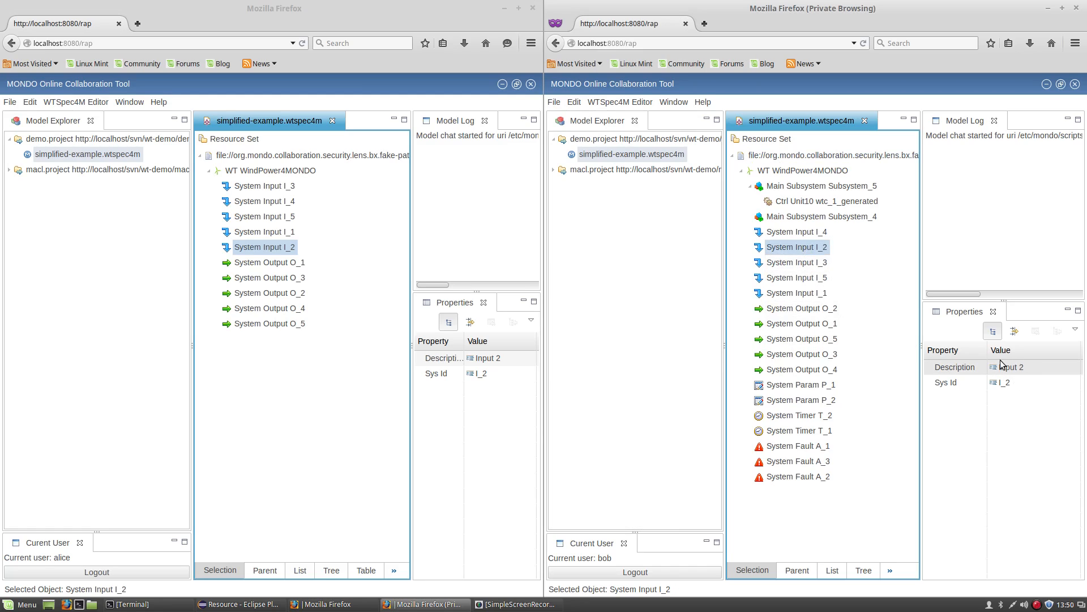
left_click(504, 358)
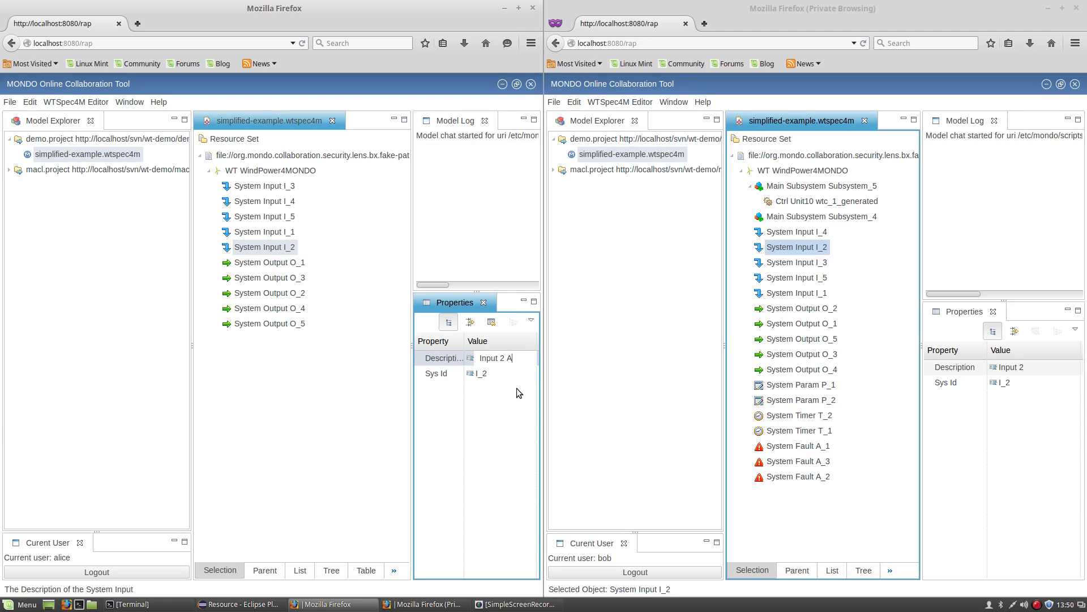
type("Alice")
key("Return")
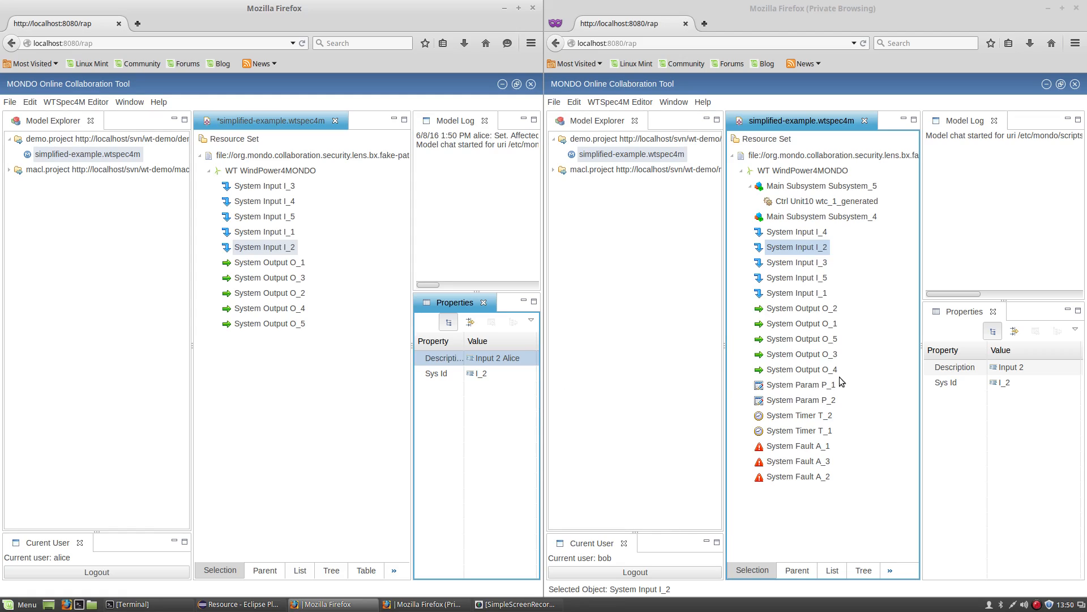
left_click(869, 376)
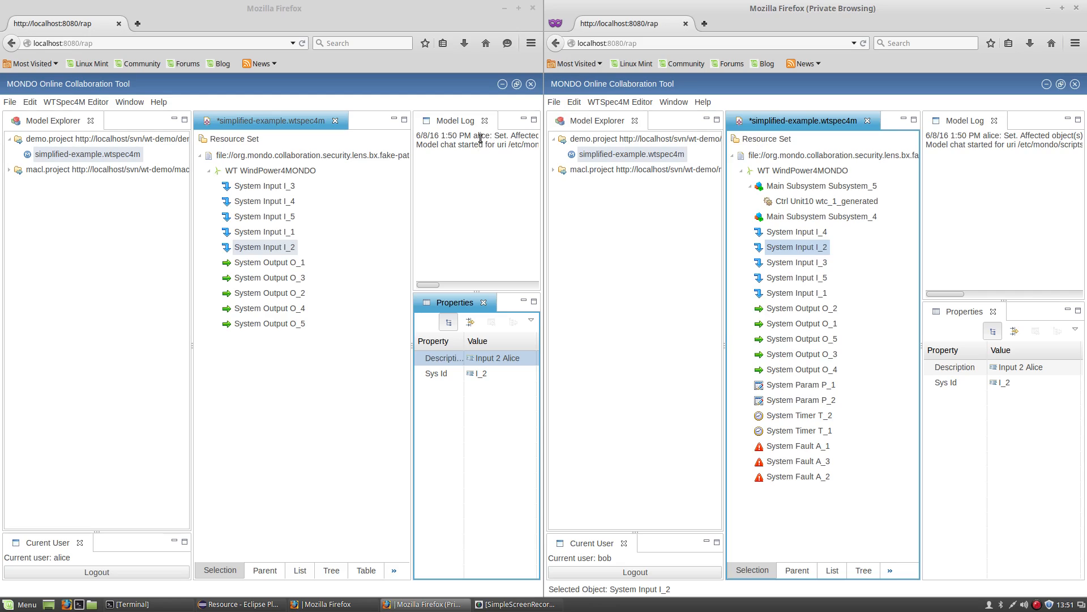
Change WT WindPower4MONDO's Version to 2.0 and confirm it appears in both sessions.
left_click(793, 171)
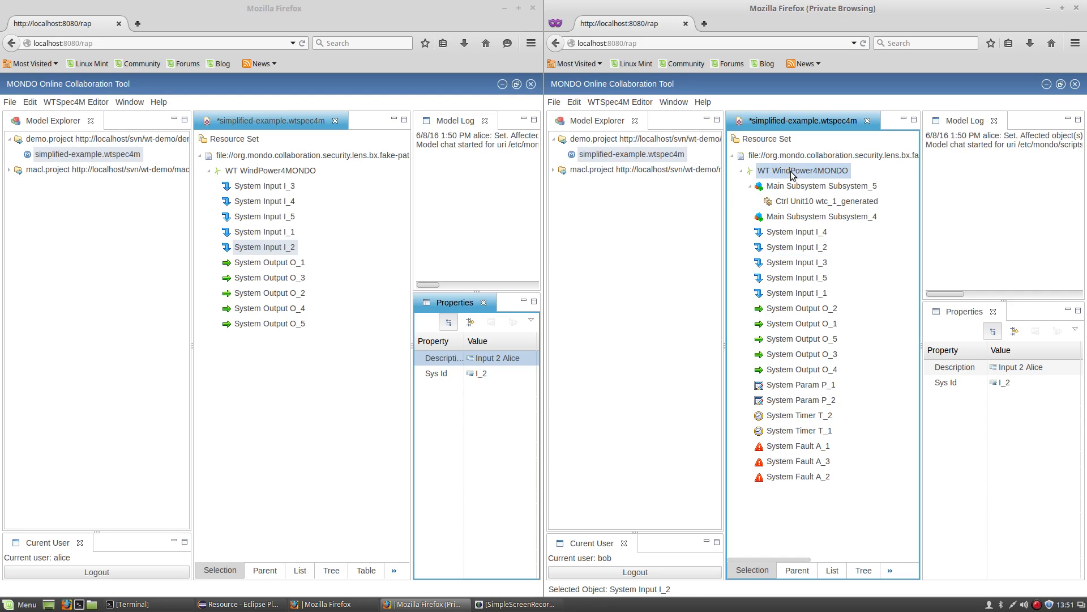
left_click(1024, 396)
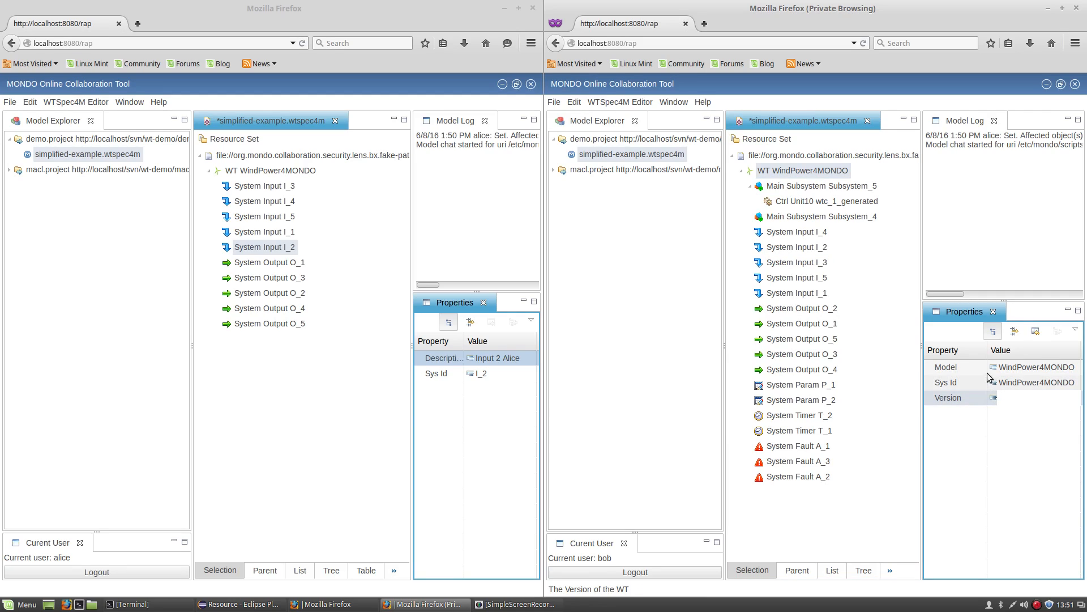
left_click(265, 171)
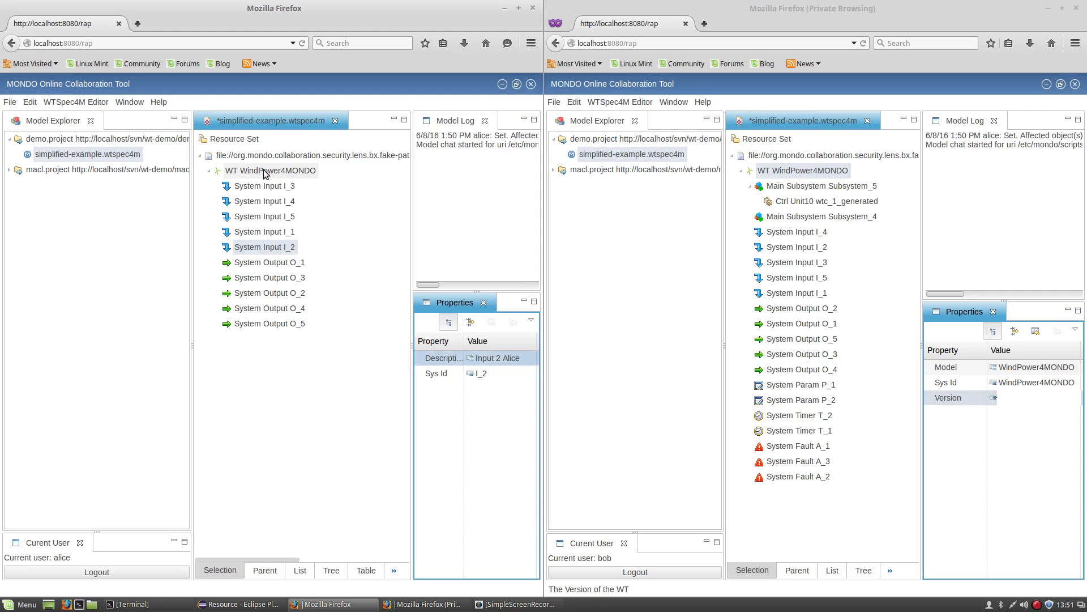
left_click(482, 386)
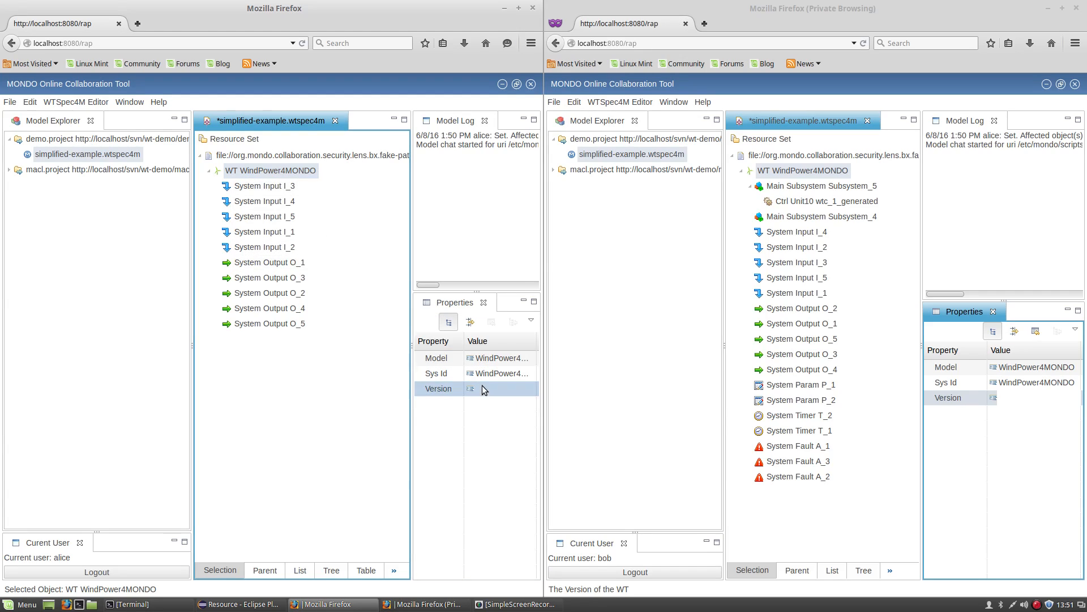
key("Return")
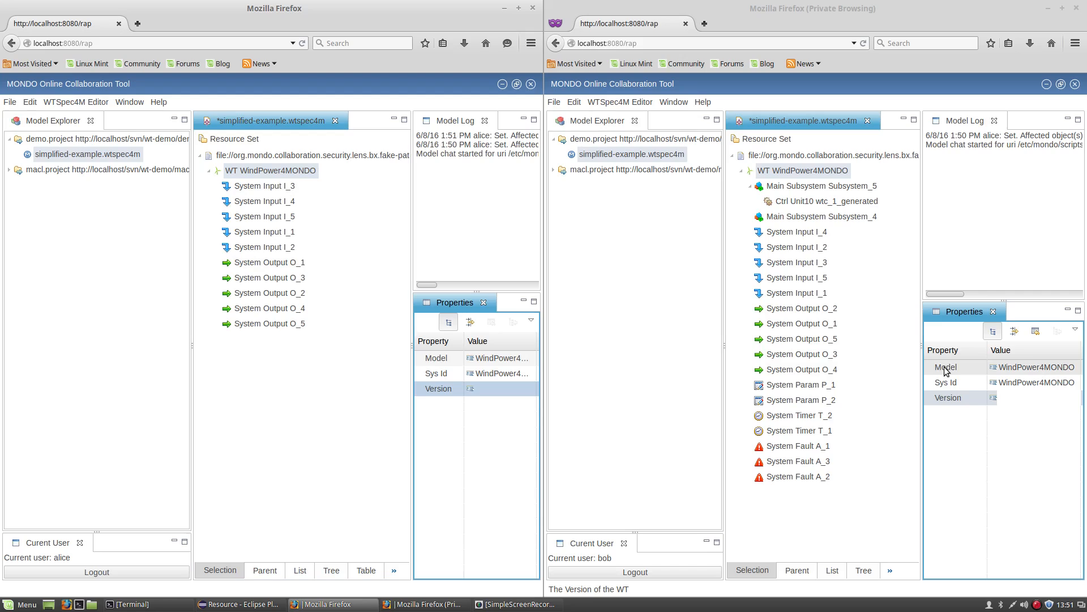
left_click(1014, 399)
type("2")
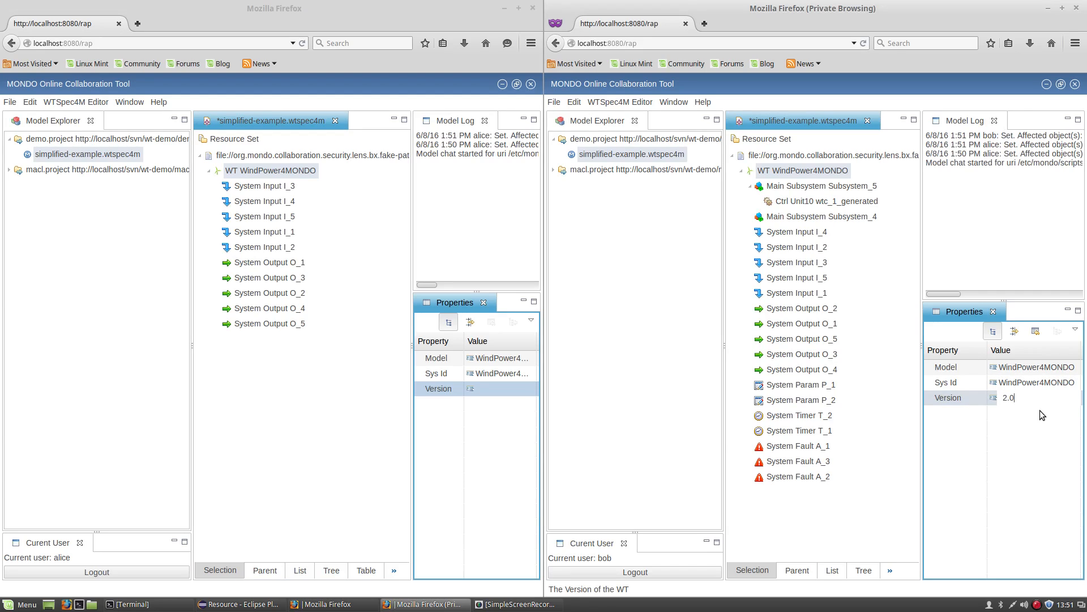
key("Return")
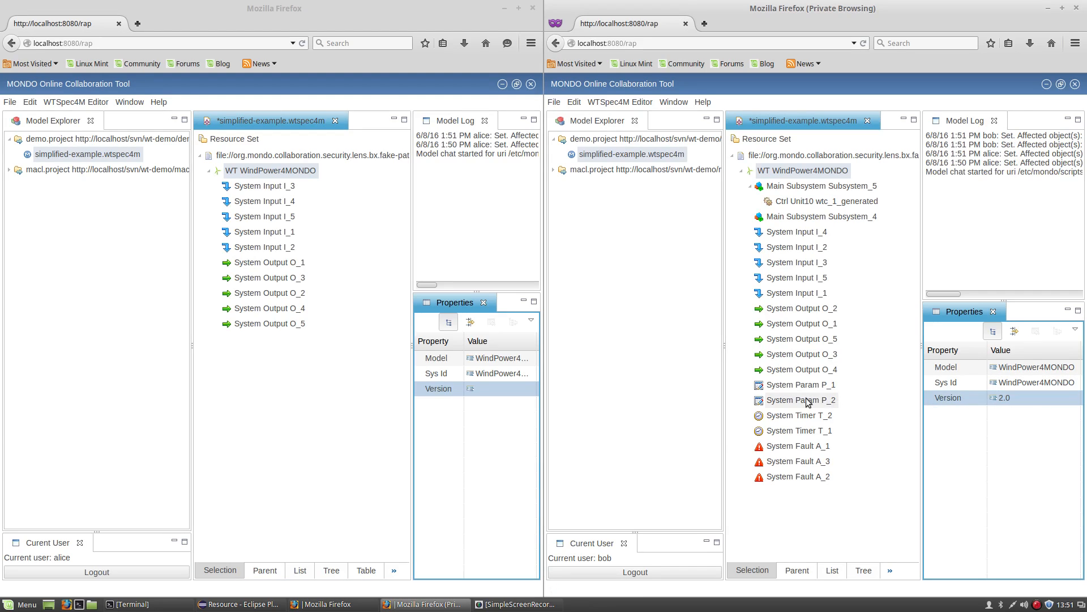
left_click(360, 397)
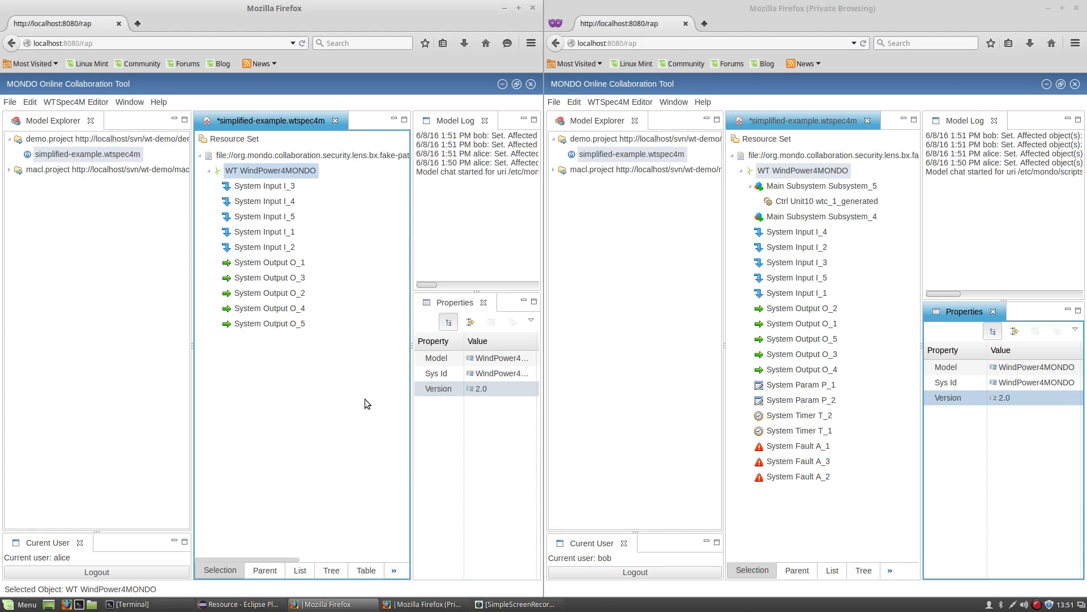
Add System Input I_6_generated as a New Child of WT WindPower4MONDO, then select it in the second session.
right_click(260, 171)
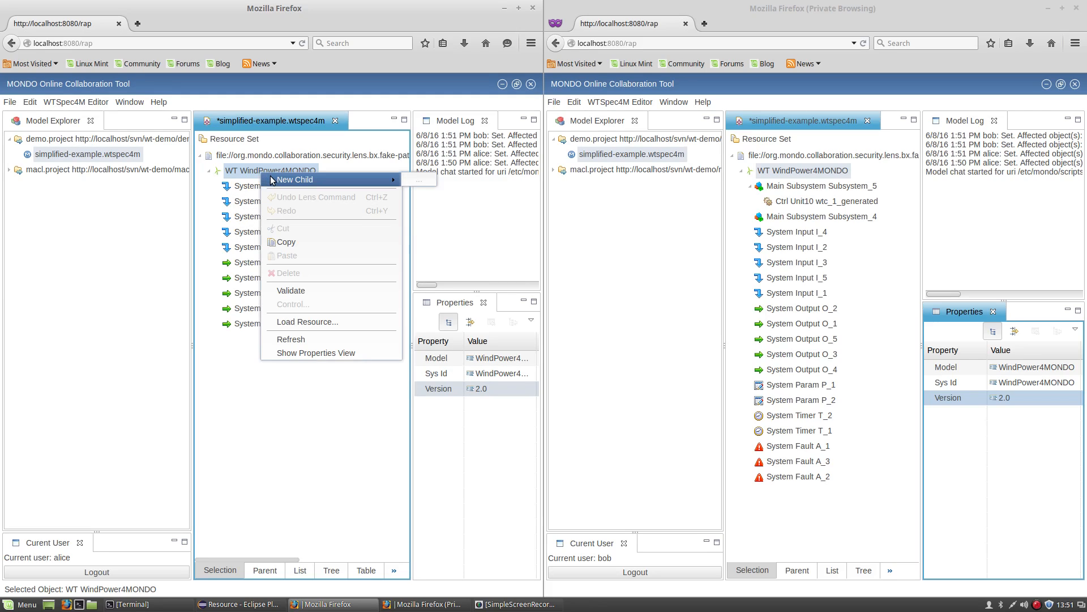
mouse_move(346, 179)
left_click(439, 193)
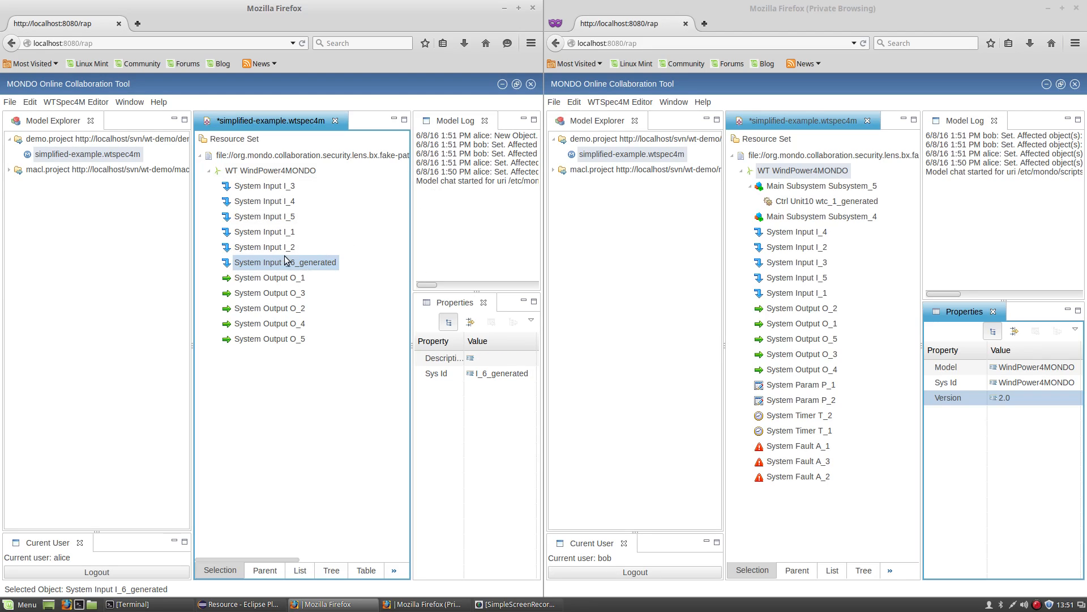
left_click(739, 259)
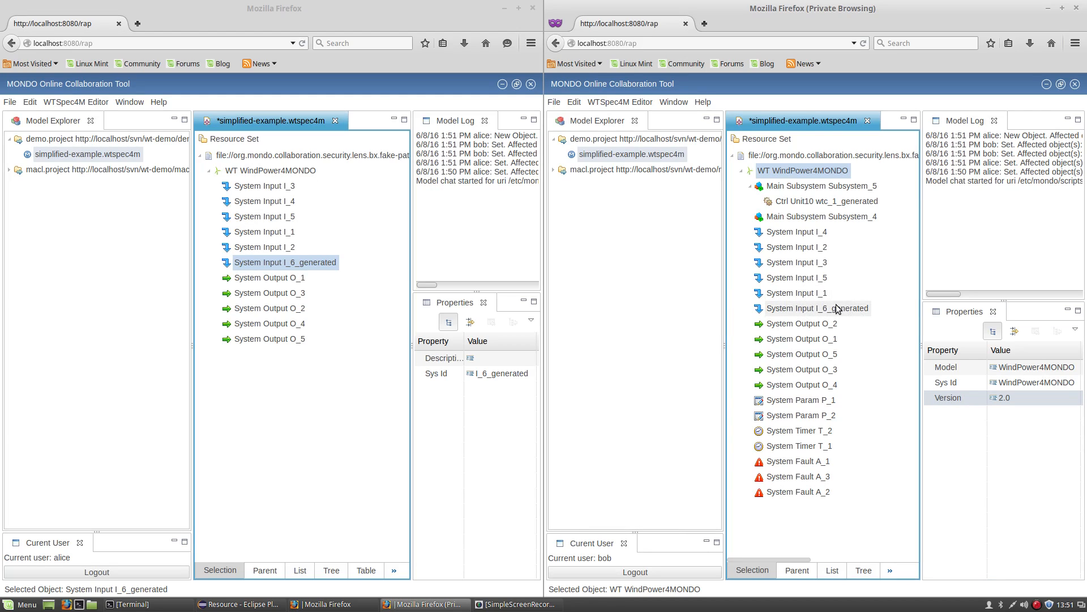
left_click(834, 310)
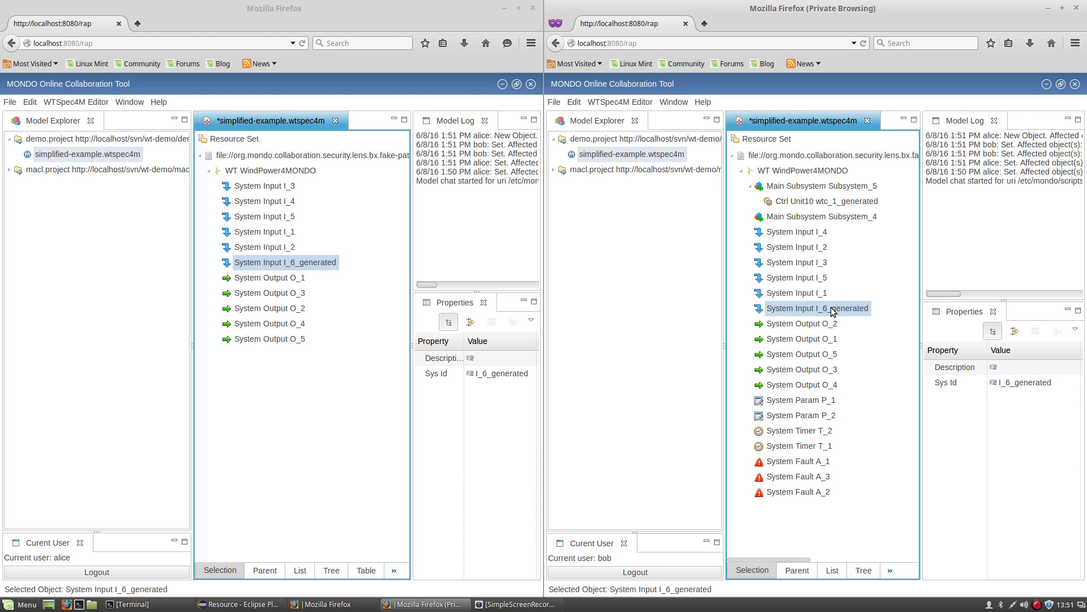
Try deleting System Input I_6_generated as the second user and dismiss the permission-denied message.
right_click(830, 309)
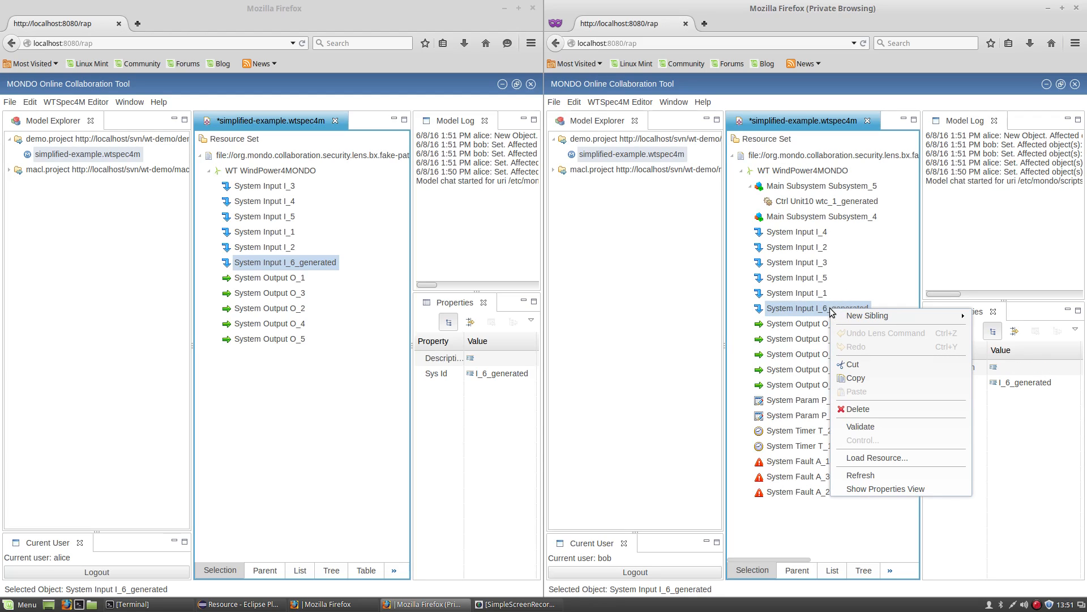
left_click(850, 411)
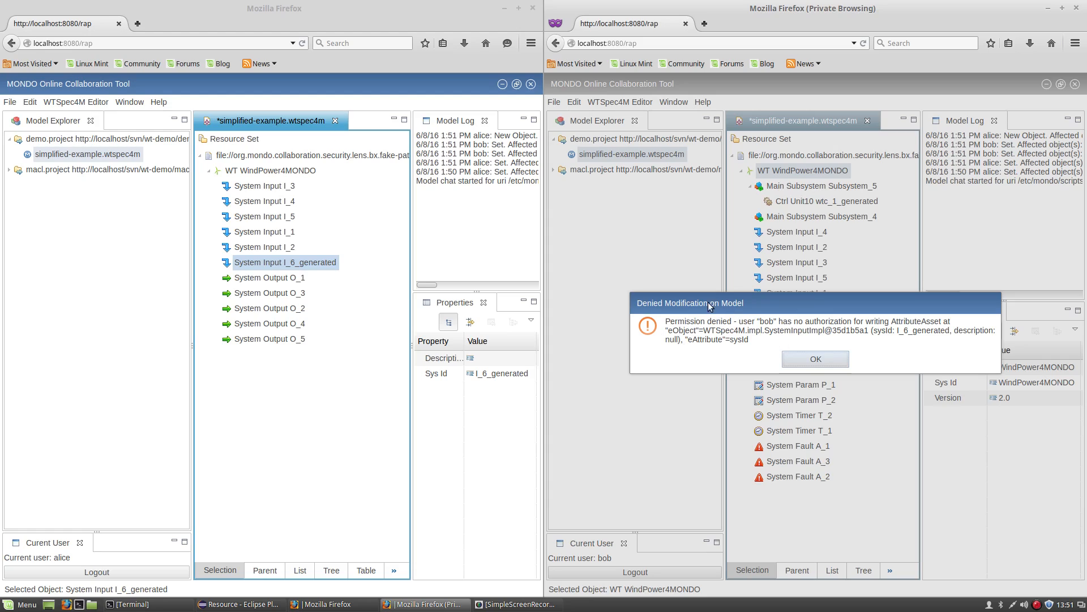
left_click(814, 360)
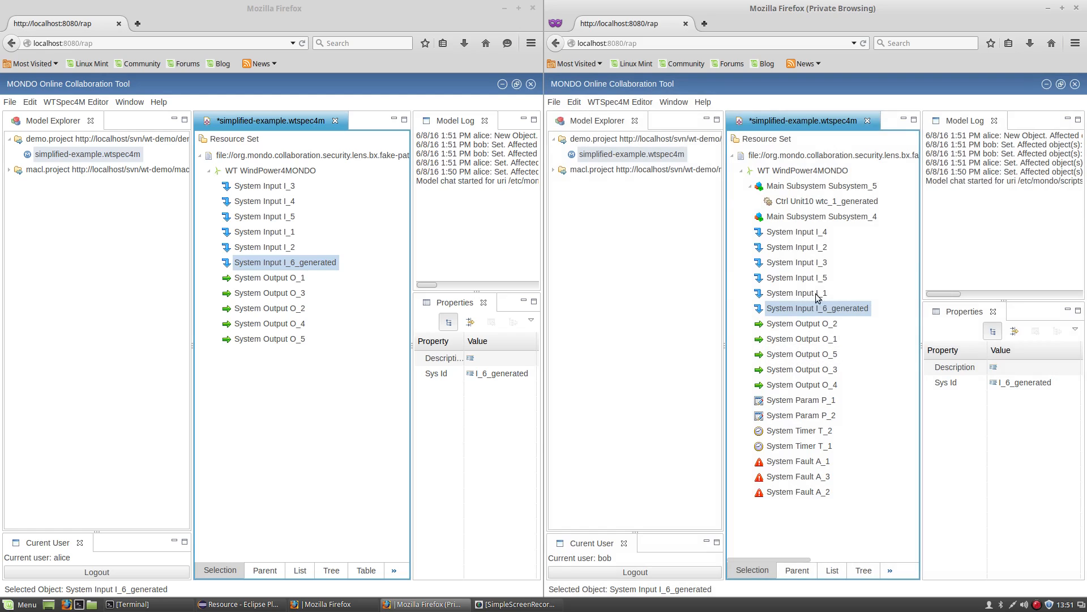
Try setting I_6_generated's Description to the second user's name, then dismiss the denial error.
left_click(1015, 369)
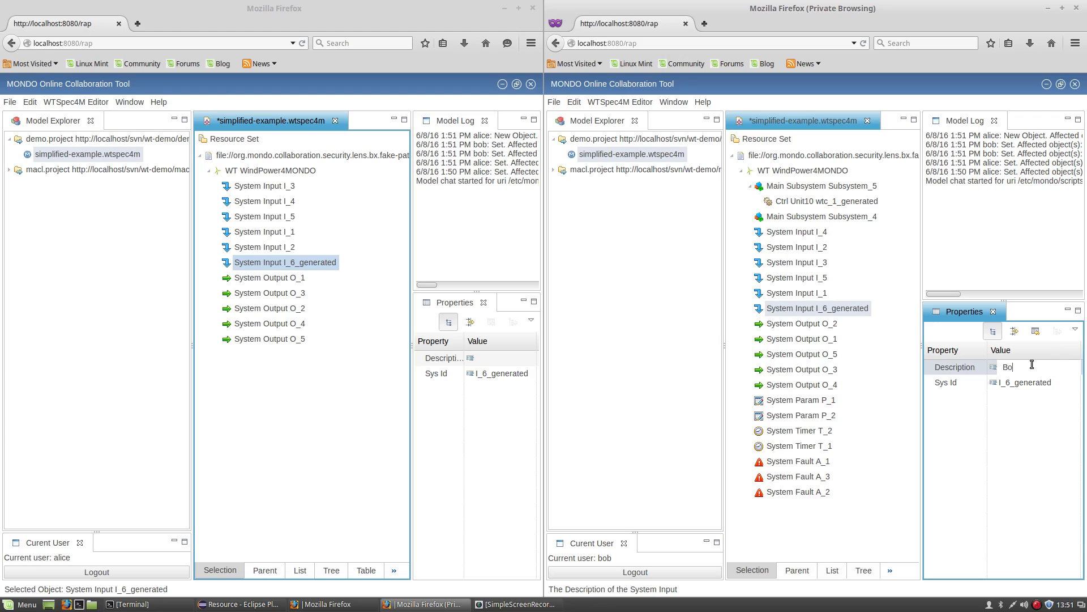
type("Bob")
key("Return")
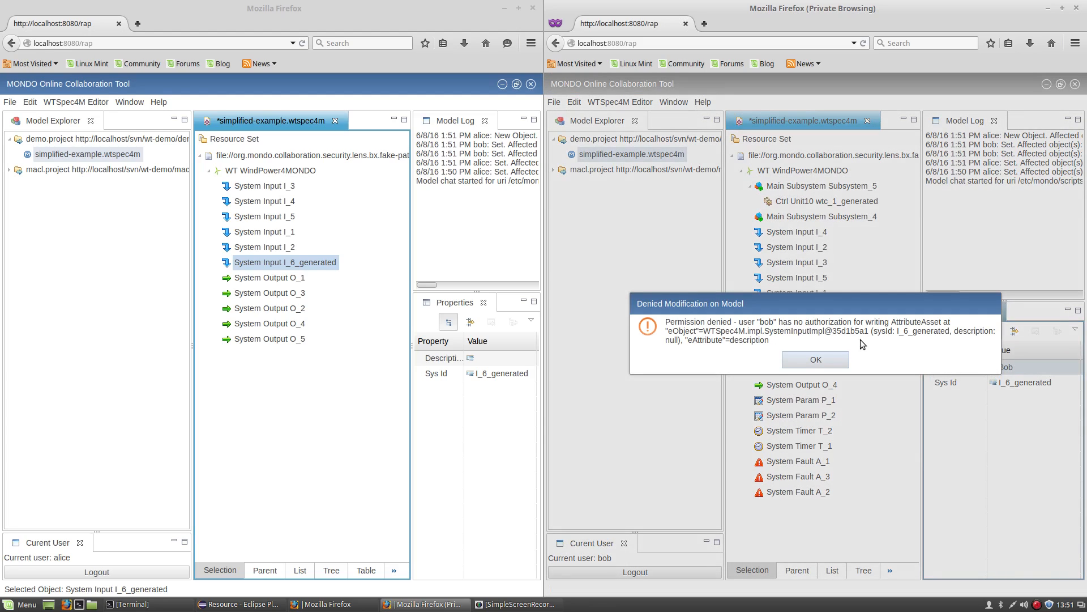
left_click(808, 361)
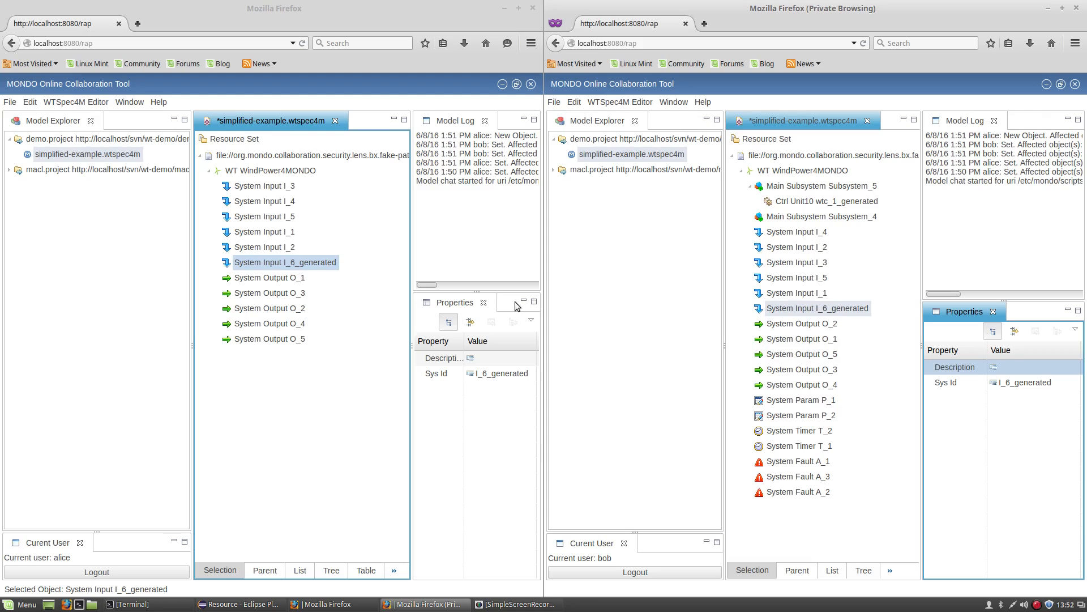
Save the second user's model and commit it to SVN with message 'Online collaboration Session'.
left_click(258, 277)
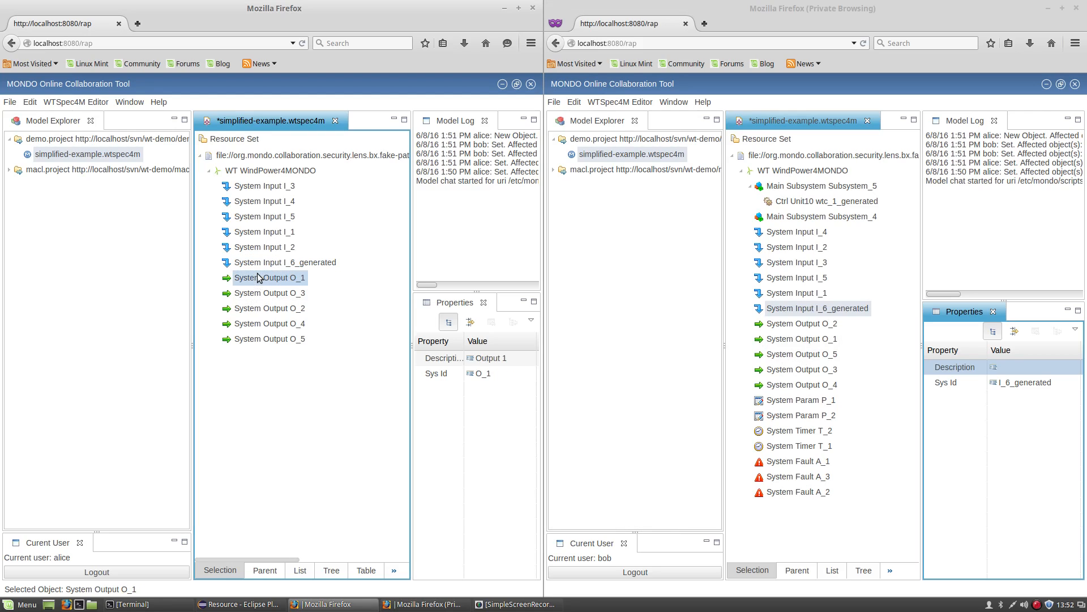
left_click(776, 306)
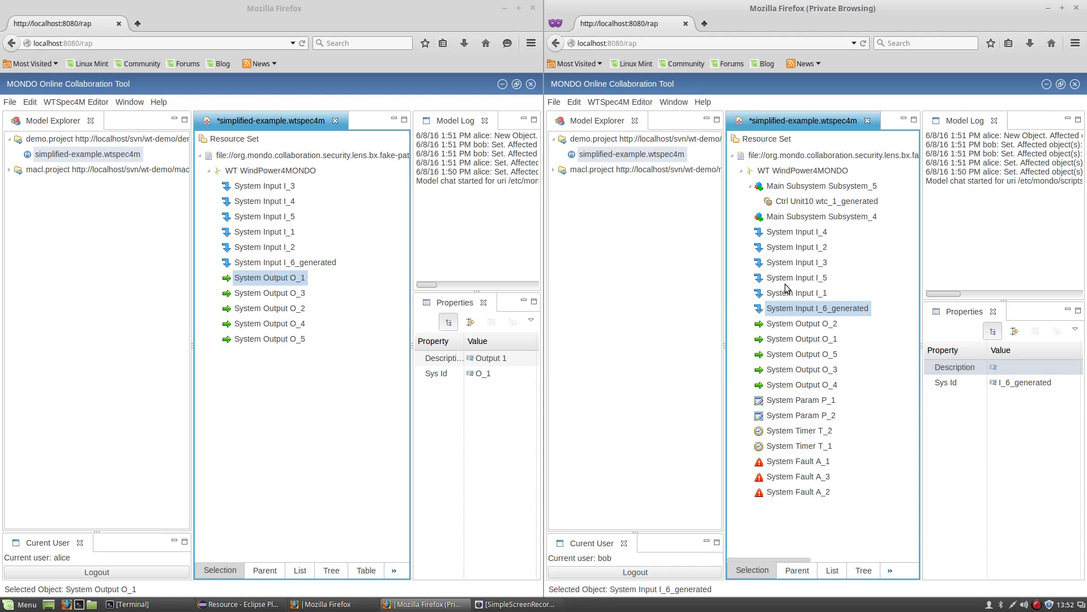
left_click(554, 102)
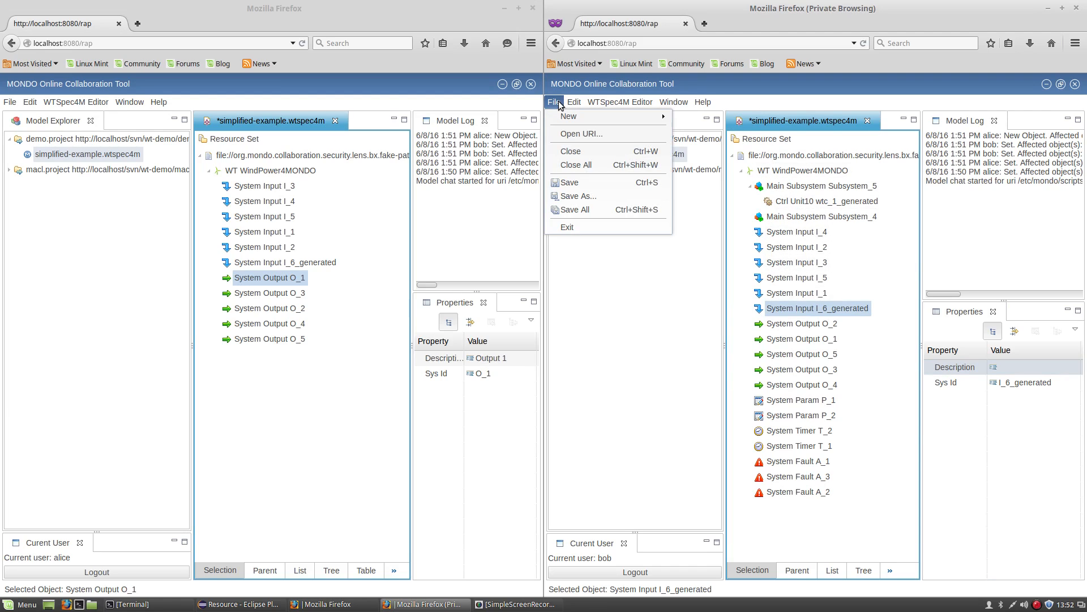
left_click(586, 182)
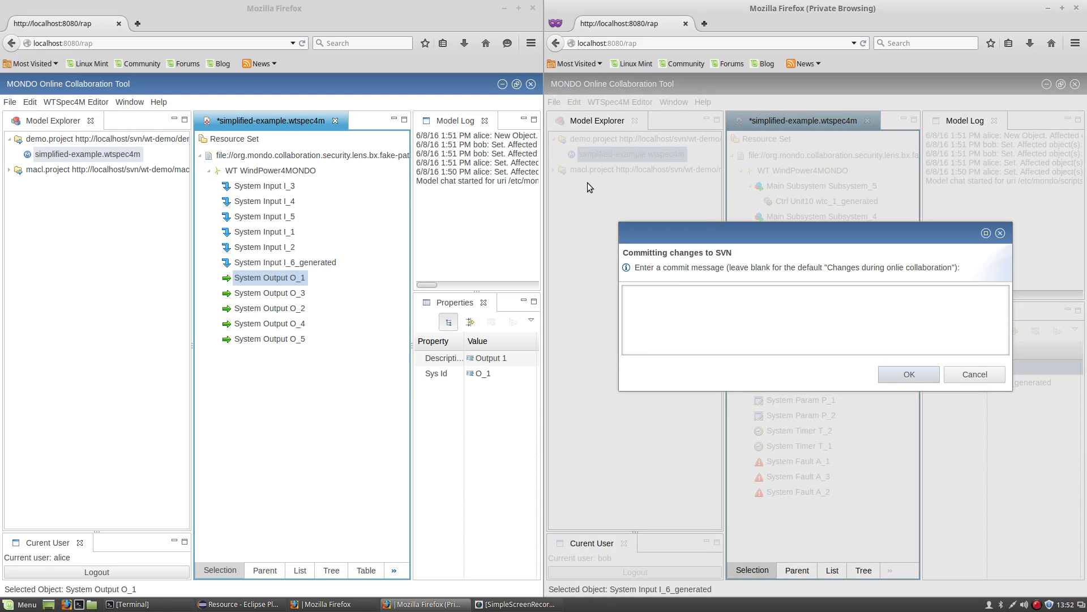
left_click(700, 300)
type("Online col")
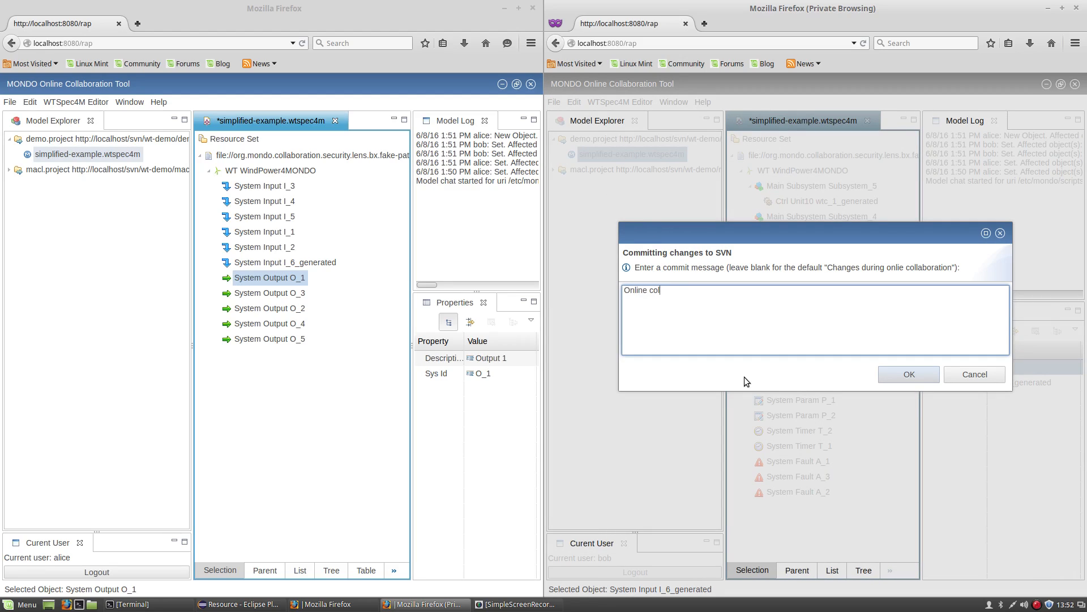
type("laboration Session")
left_click(911, 375)
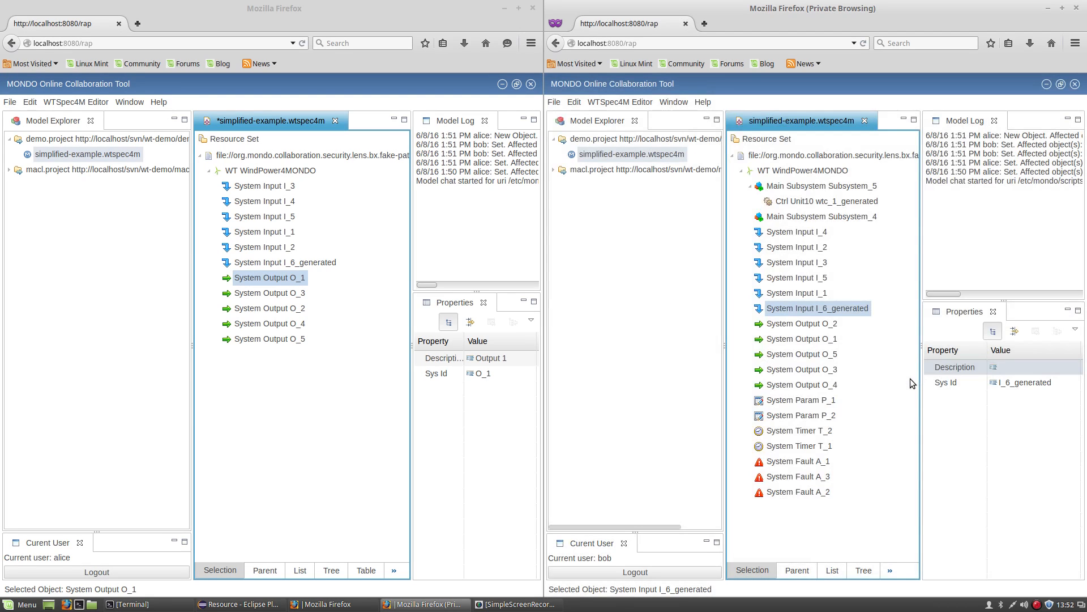
Log the first user out and return to Eclipse.
left_click(272, 387)
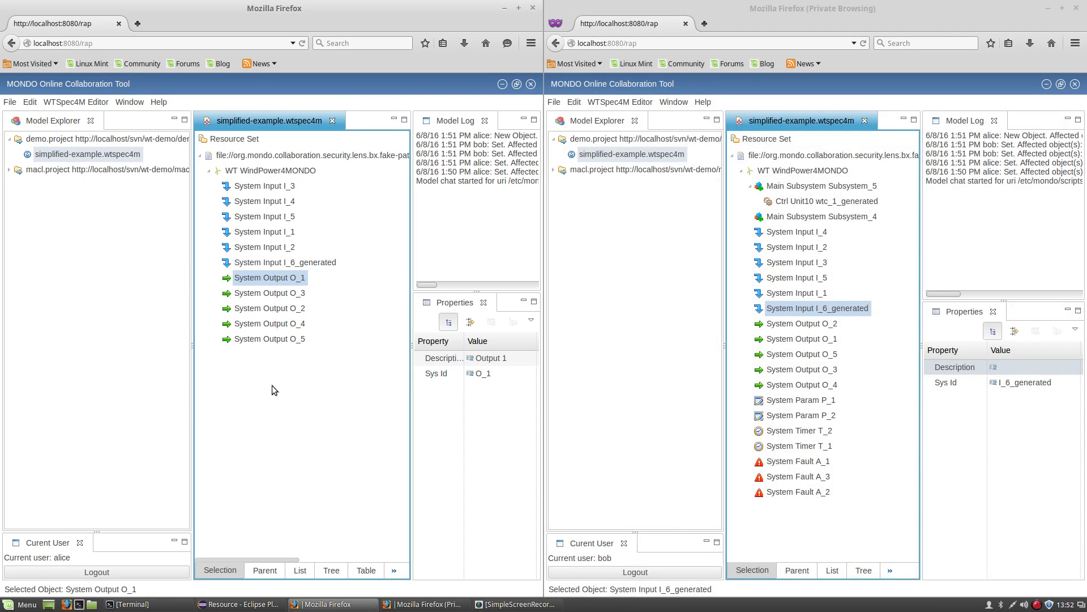
left_click(38, 574)
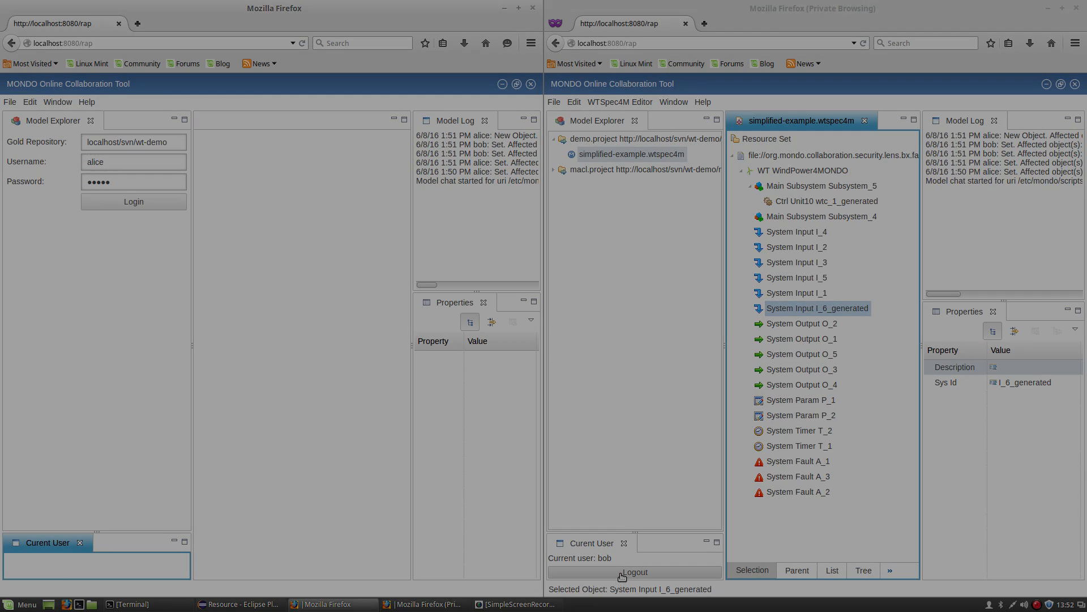
left_click(232, 605)
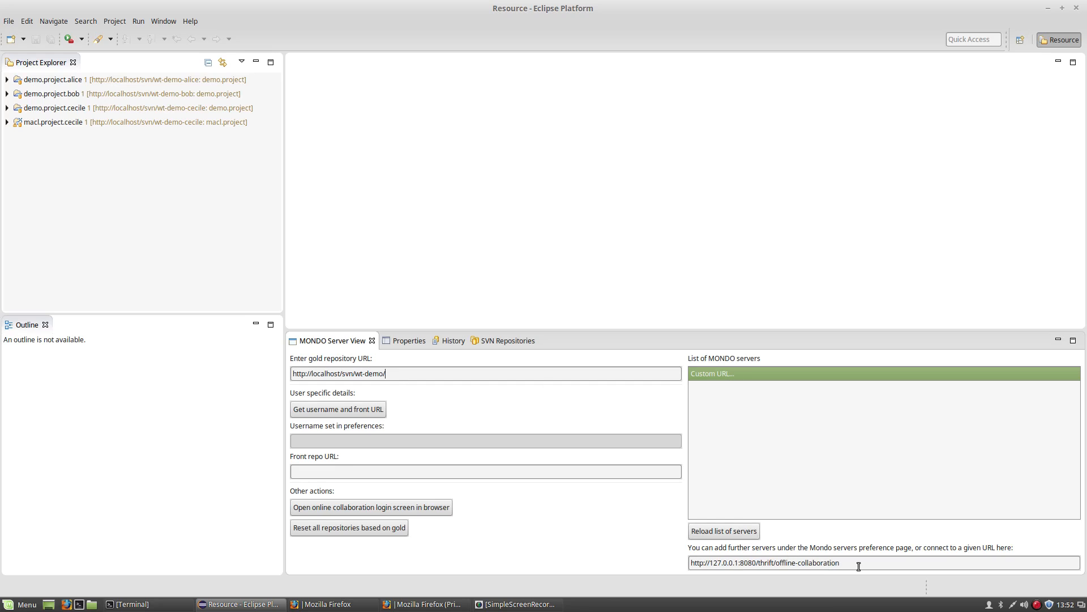
Fetch the first user's username and front repository URL by logging in via 'Get username and front URL'.
left_click_drag(859, 567, 690, 562)
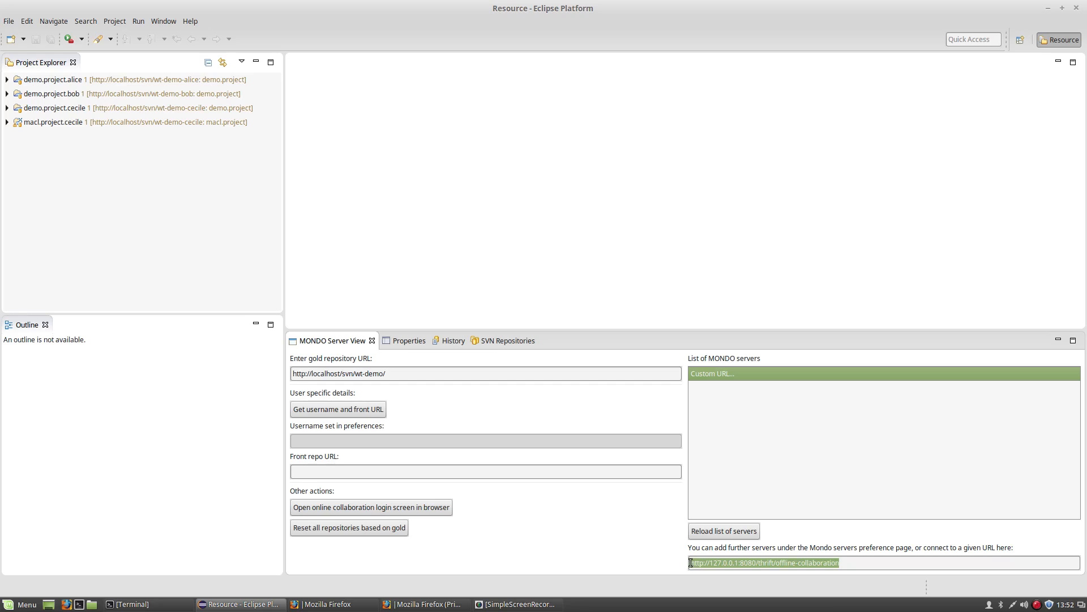
left_click(839, 560)
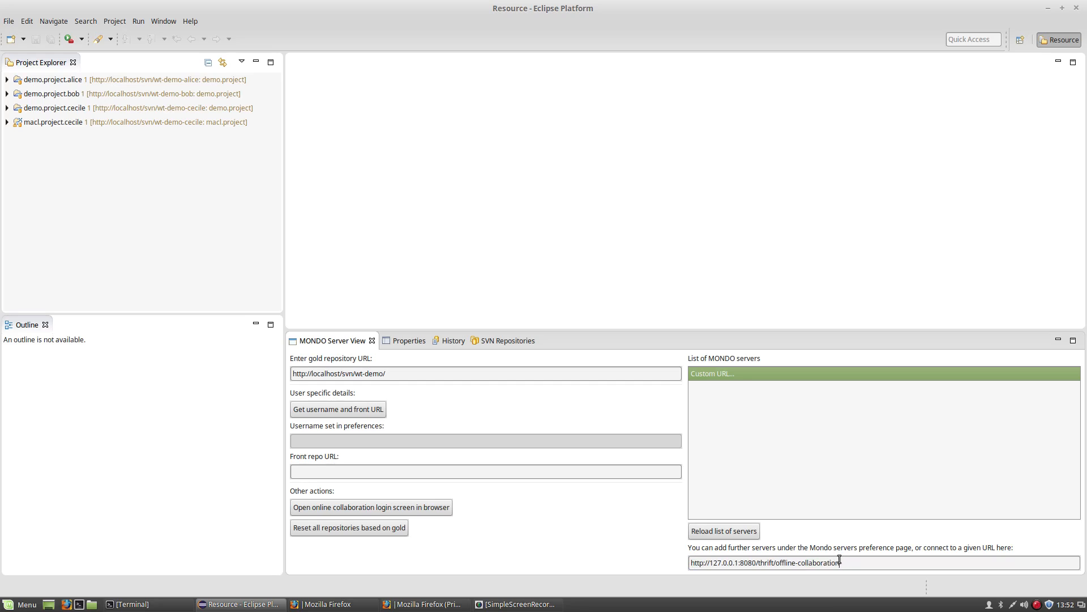
left_click(364, 409)
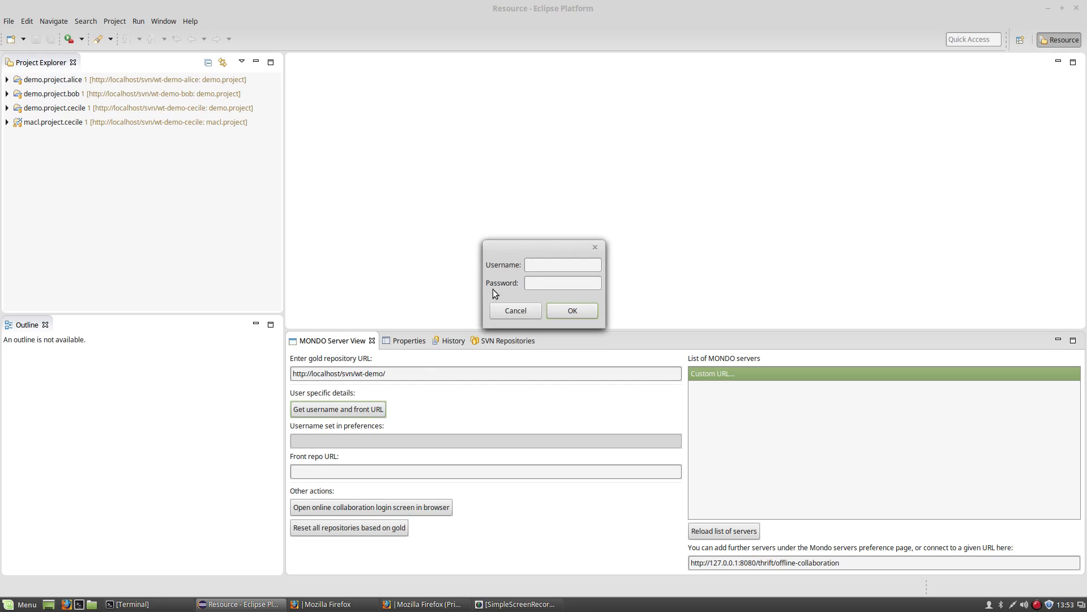
type("alice")
key("Tab")
type("alice")
left_click(573, 311)
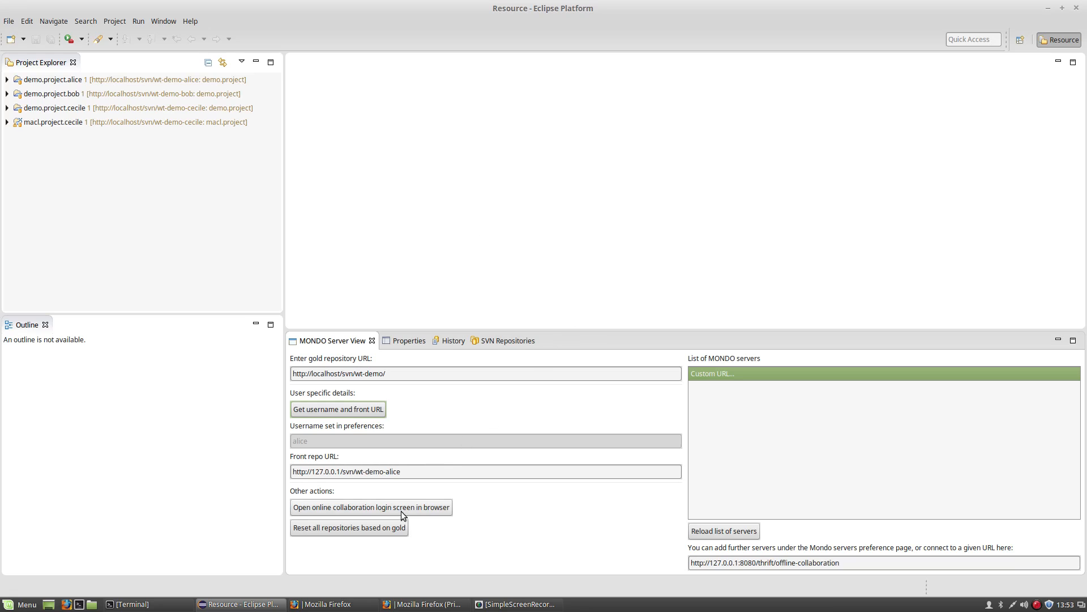
left_click_drag(417, 477, 292, 469)
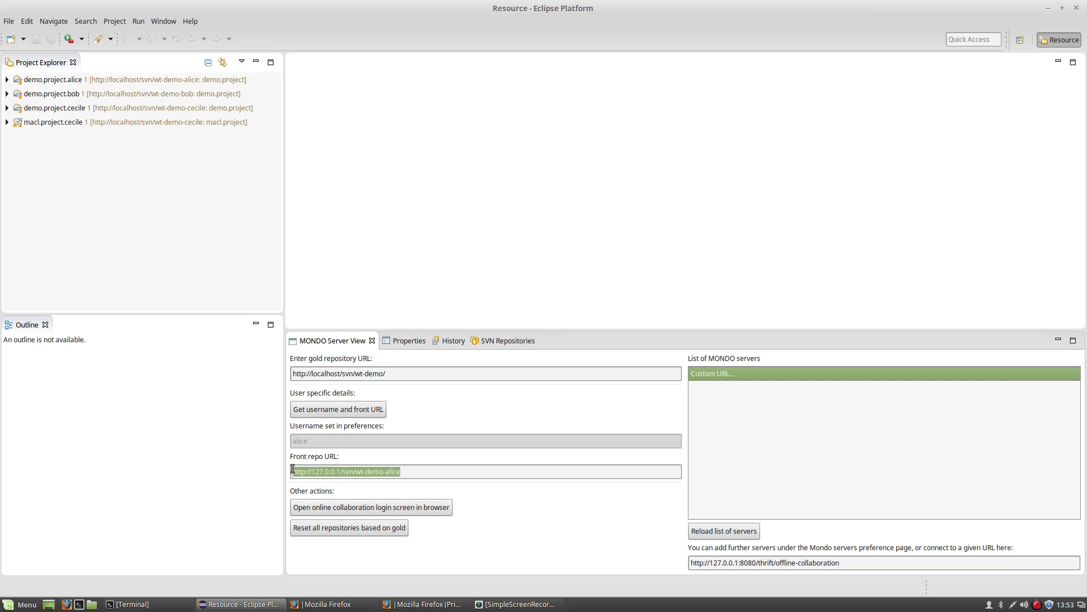
left_click(415, 471)
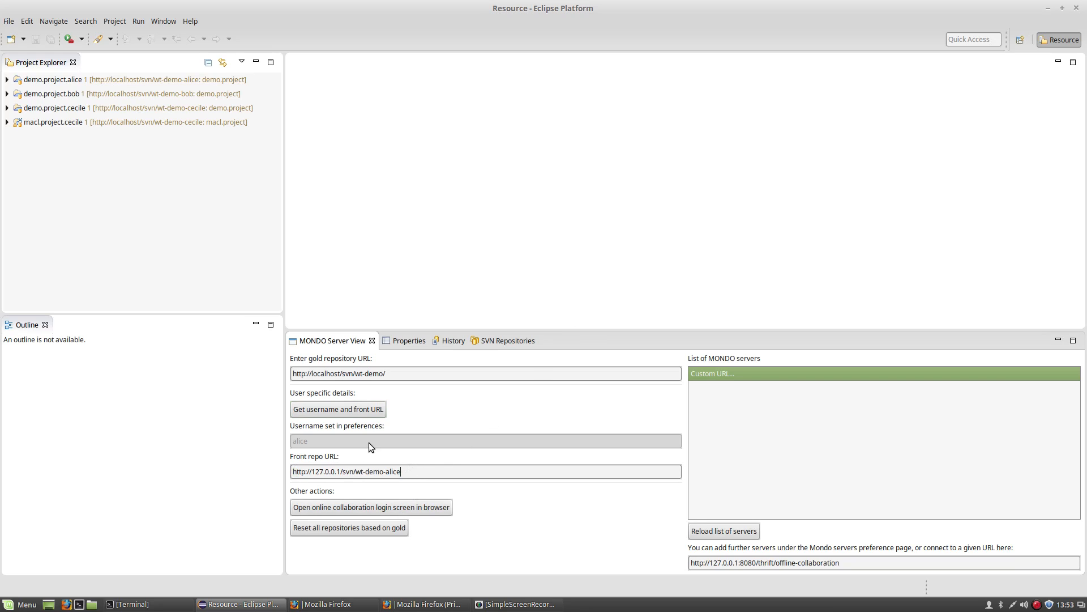
Repeat the fetch while logged in as the second user, filling in that user's front repo URL.
left_click(348, 410)
type("bob")
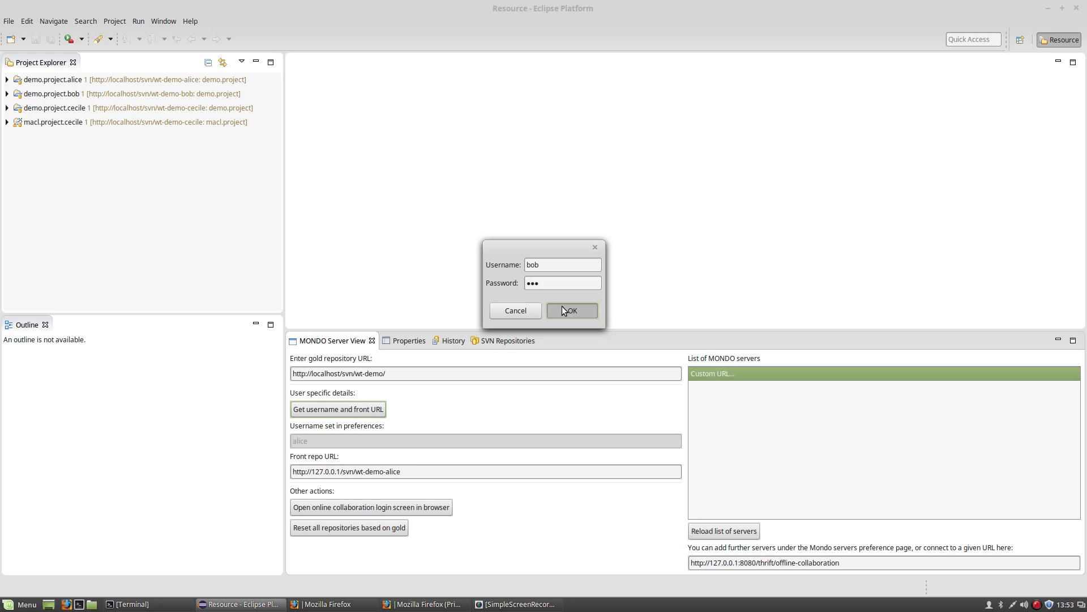
left_click(562, 308)
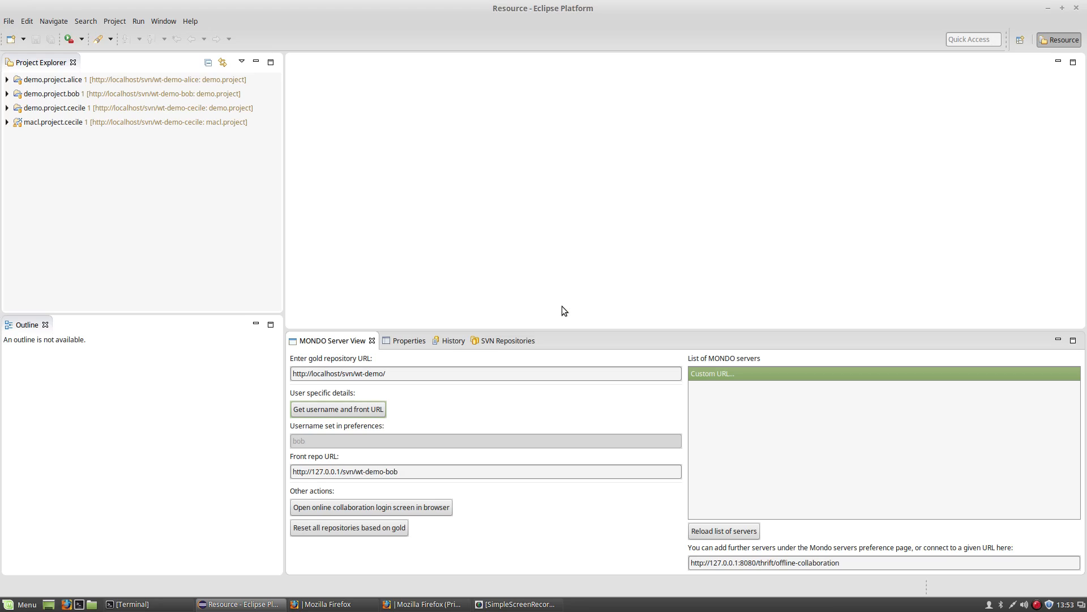
left_click(421, 471)
left_click_drag(399, 472, 291, 472)
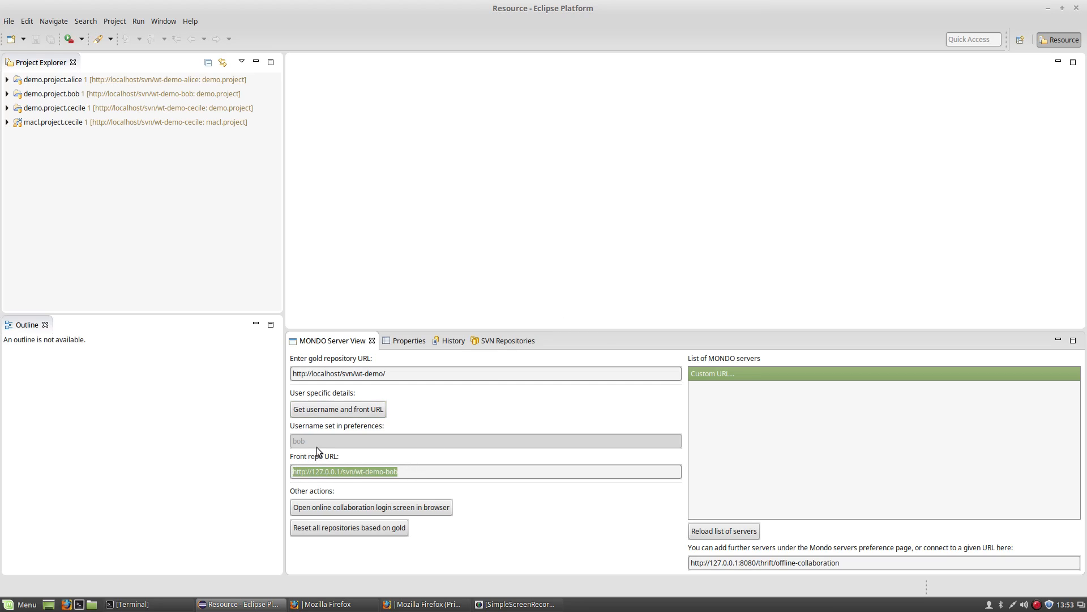
left_click(414, 471)
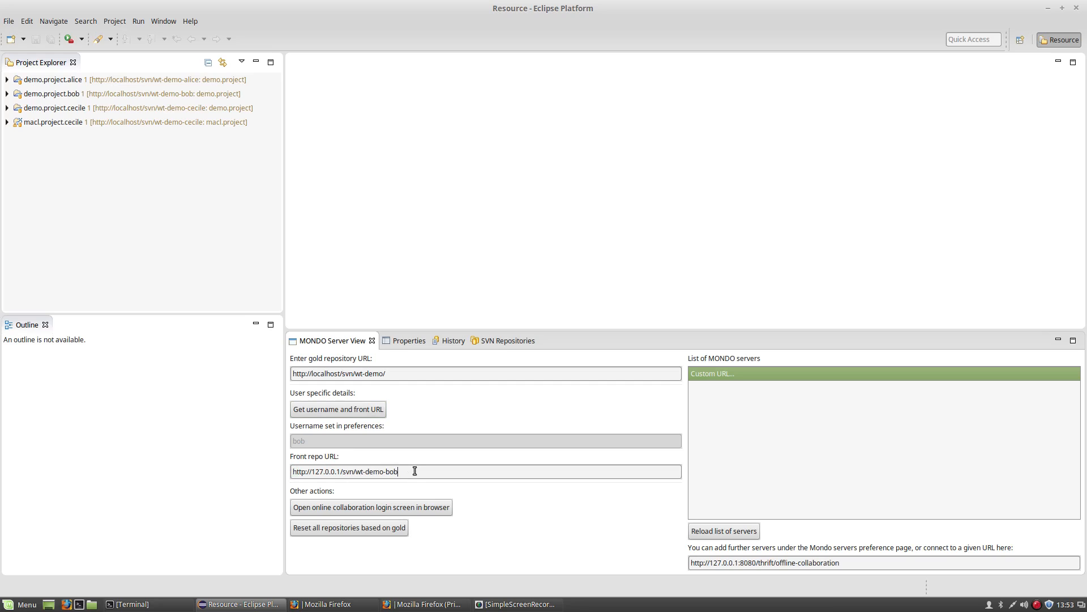
Show the SVN Repositories list and browse the three users' demo.project entries and workspace projects.
left_click(507, 340)
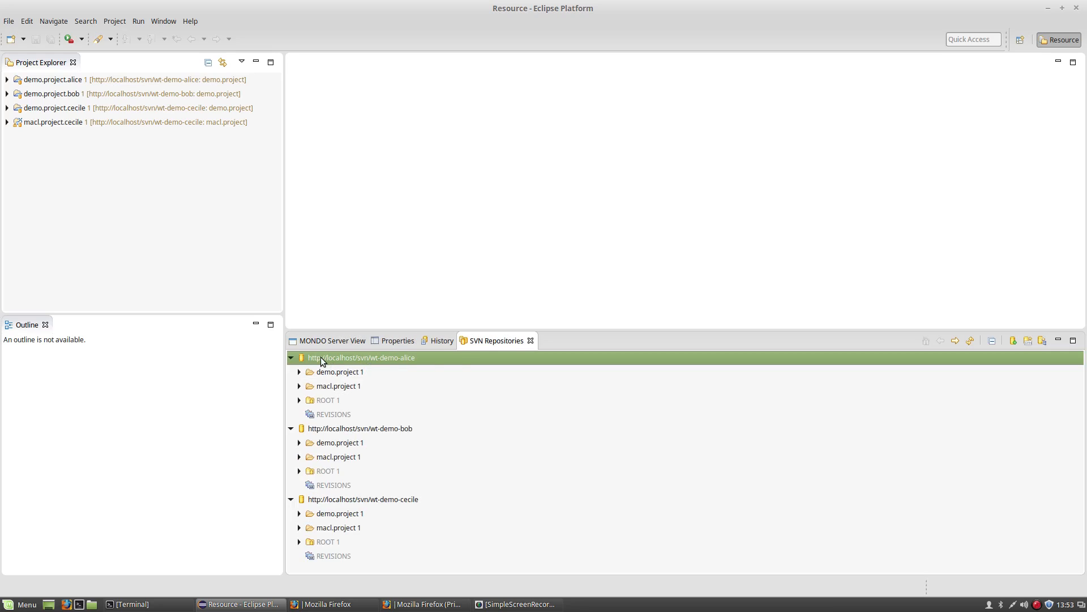
left_click(320, 376)
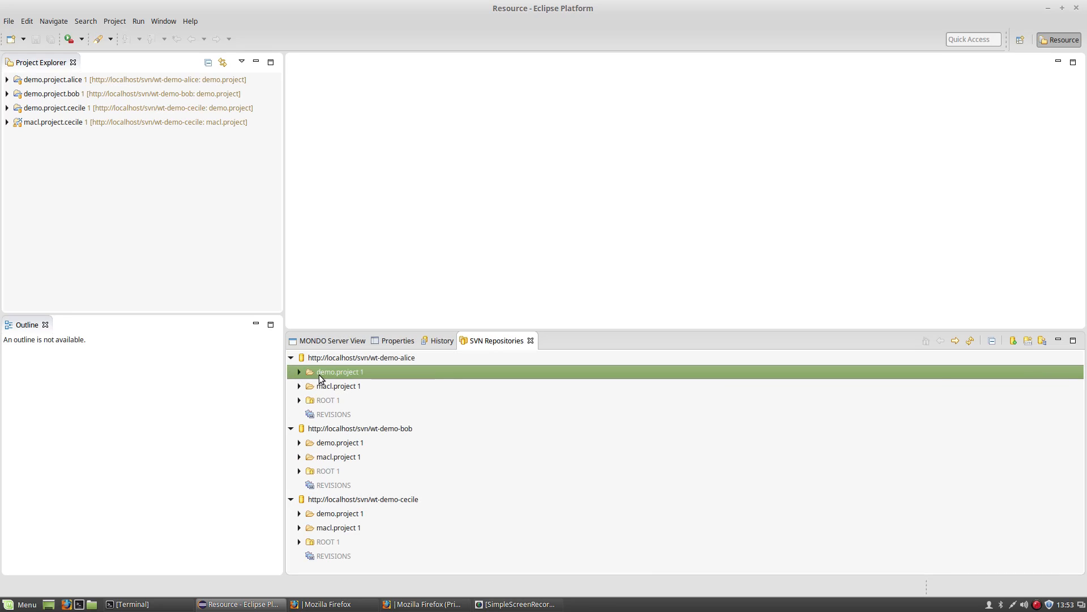
left_click(326, 442)
left_click(331, 514)
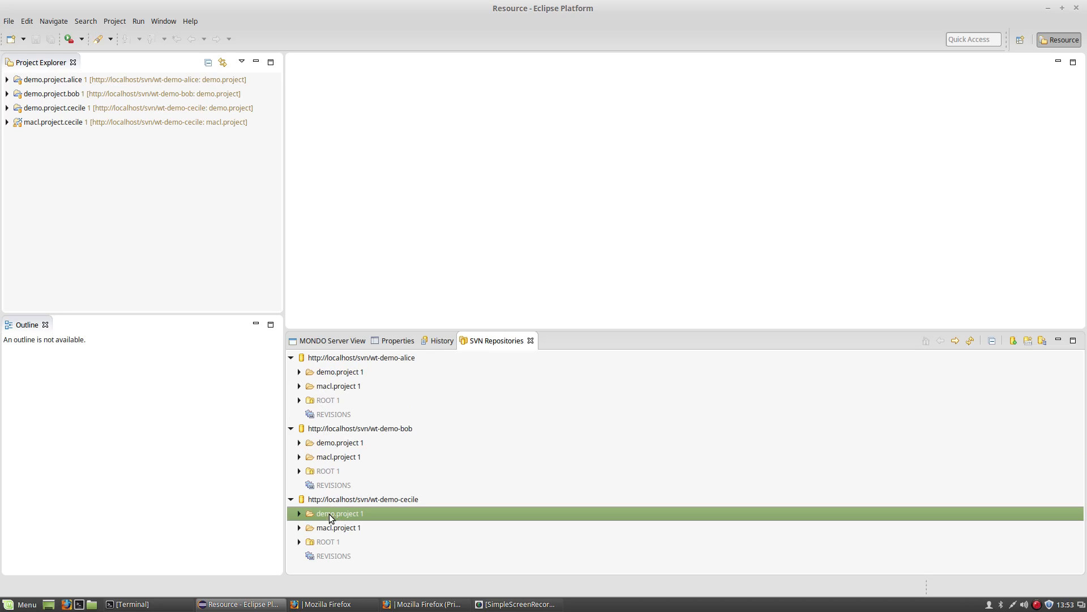
left_click(70, 81)
left_click(72, 94)
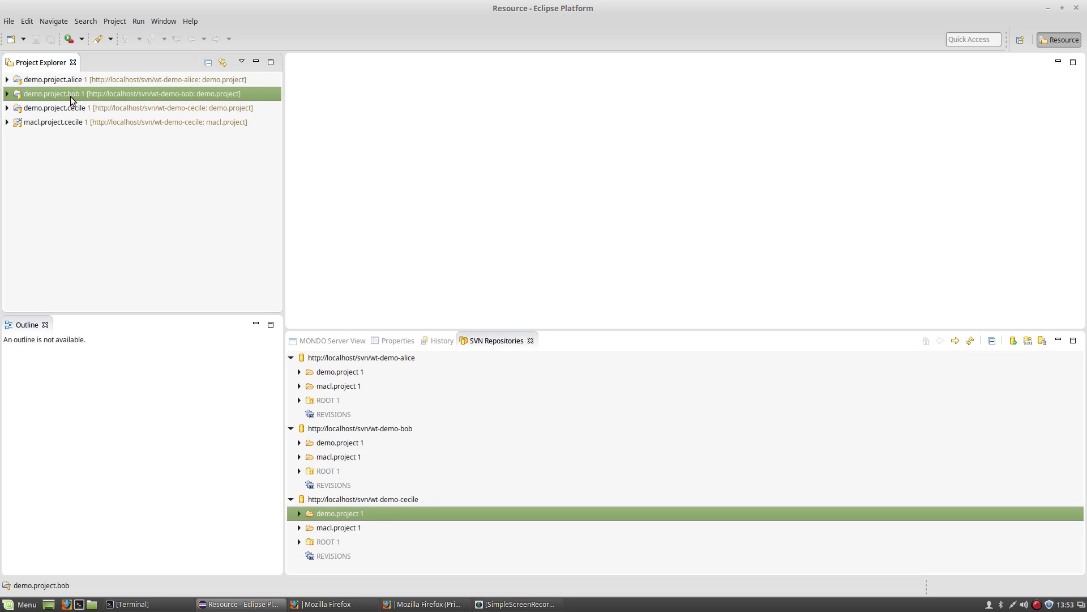
left_click(71, 108)
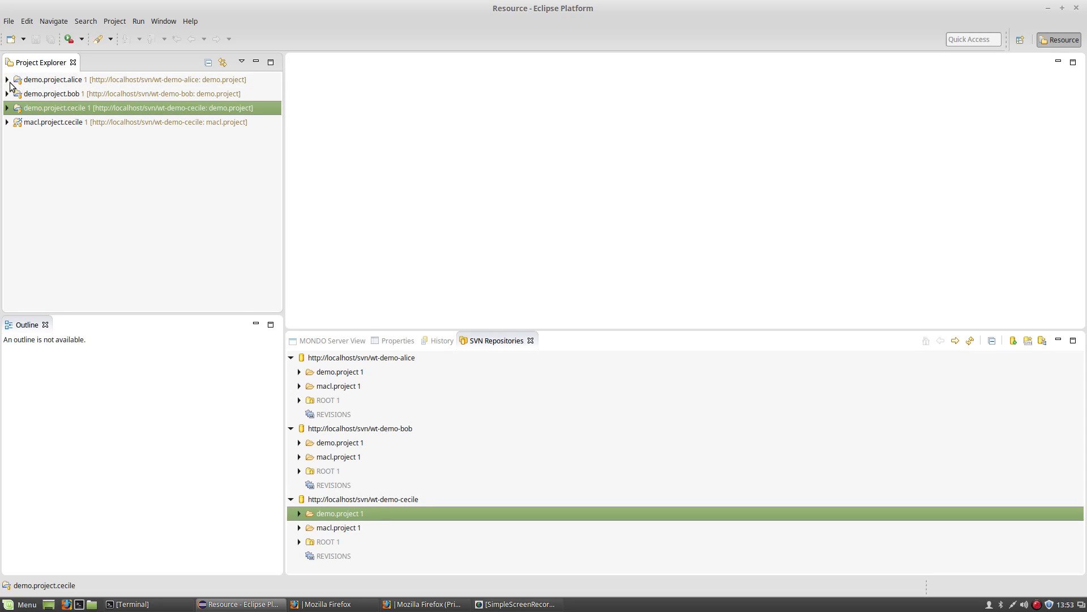
left_click(8, 80)
Open the first user's simplified-example.wtspec4m, expand it to inspect System Input I_3, then close it.
double_click(43, 96)
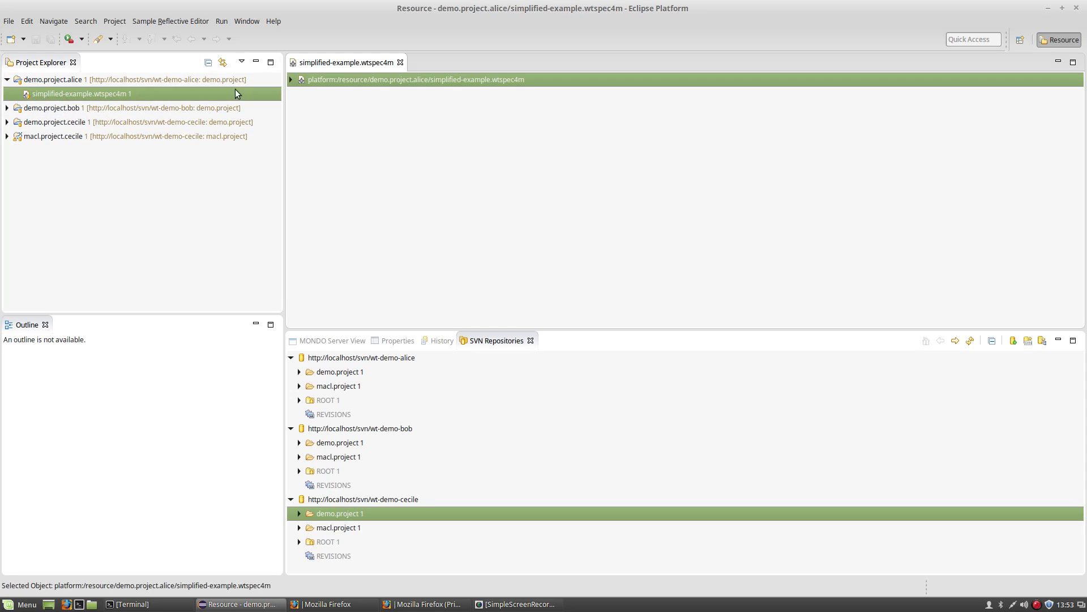
left_click(291, 80)
left_click(299, 94)
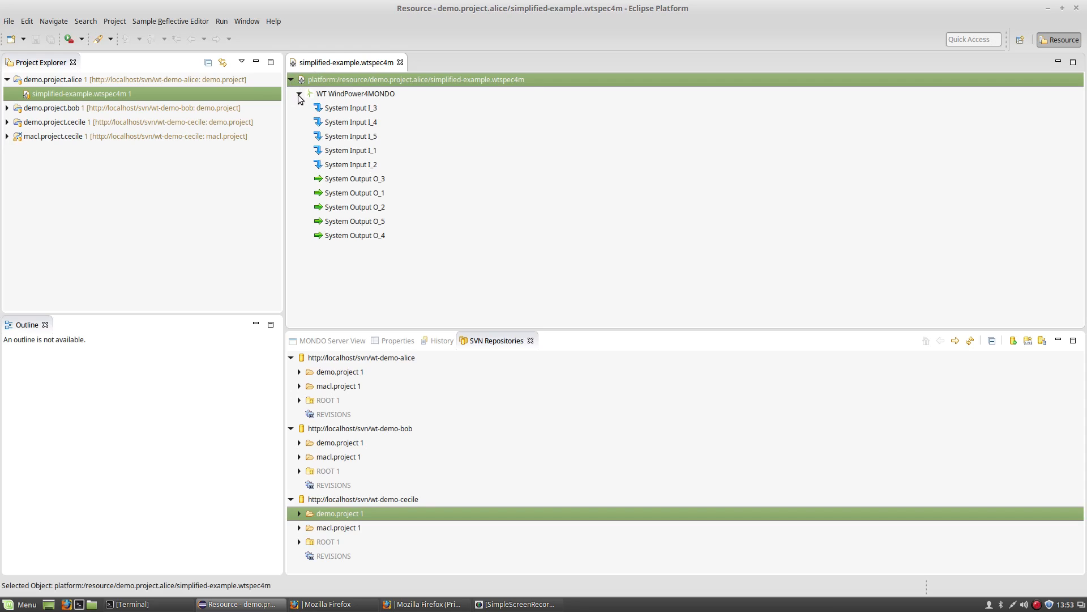
left_click(334, 108)
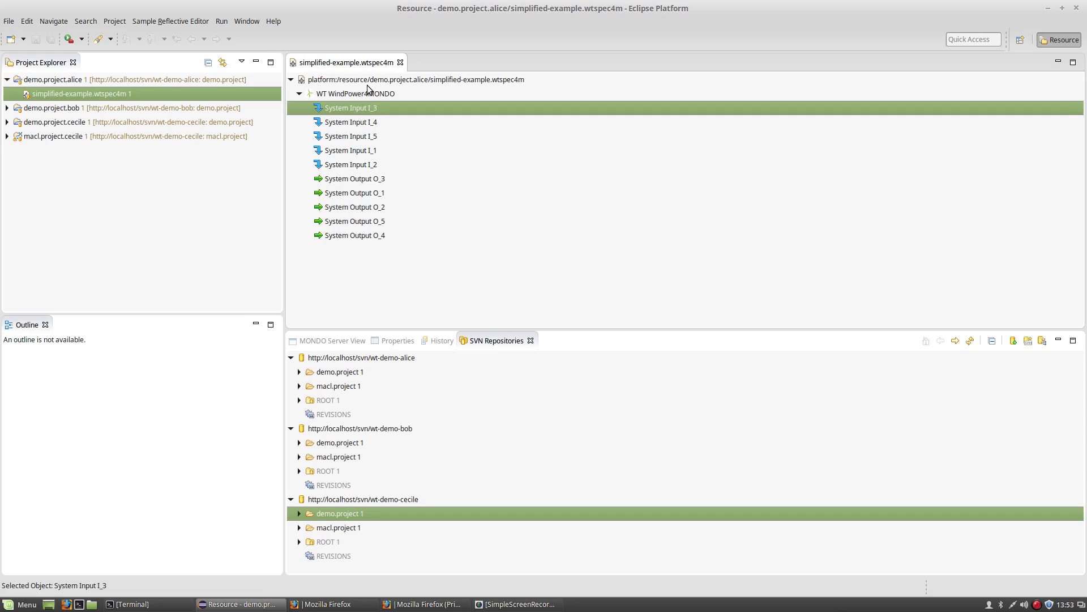
left_click(400, 63)
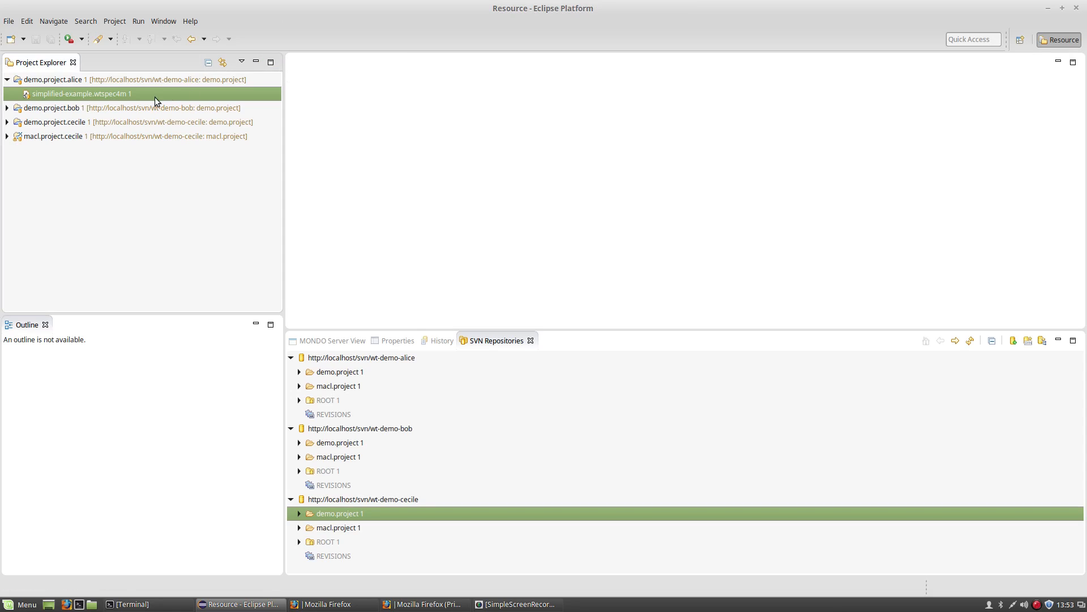
Open the third user's simplified-example.wtspec4m and expand WT WindPower4MONDO to list all its elements.
left_click(7, 122)
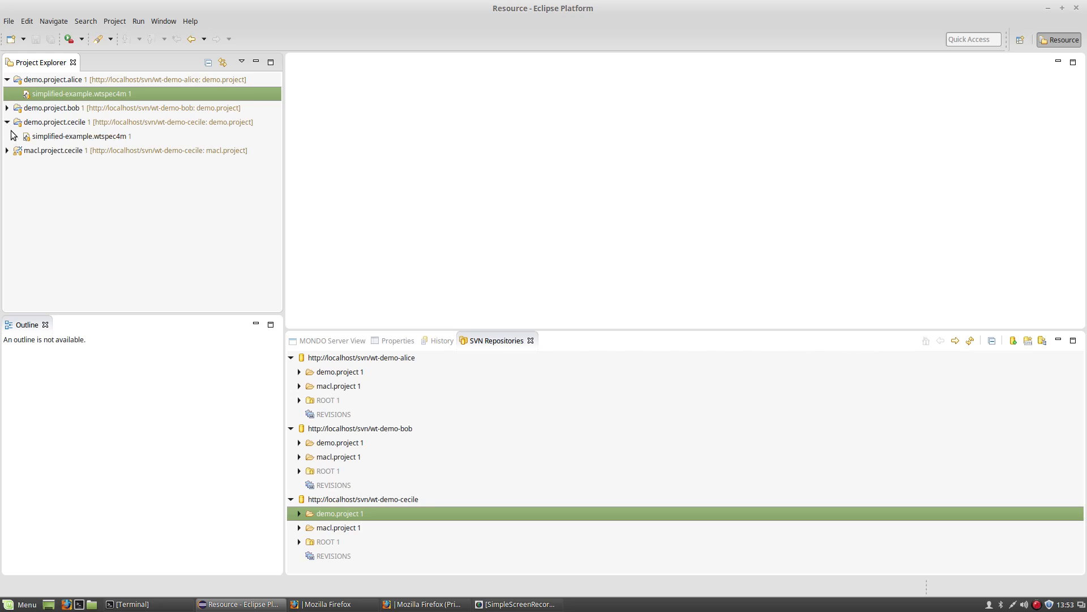
double_click(39, 138)
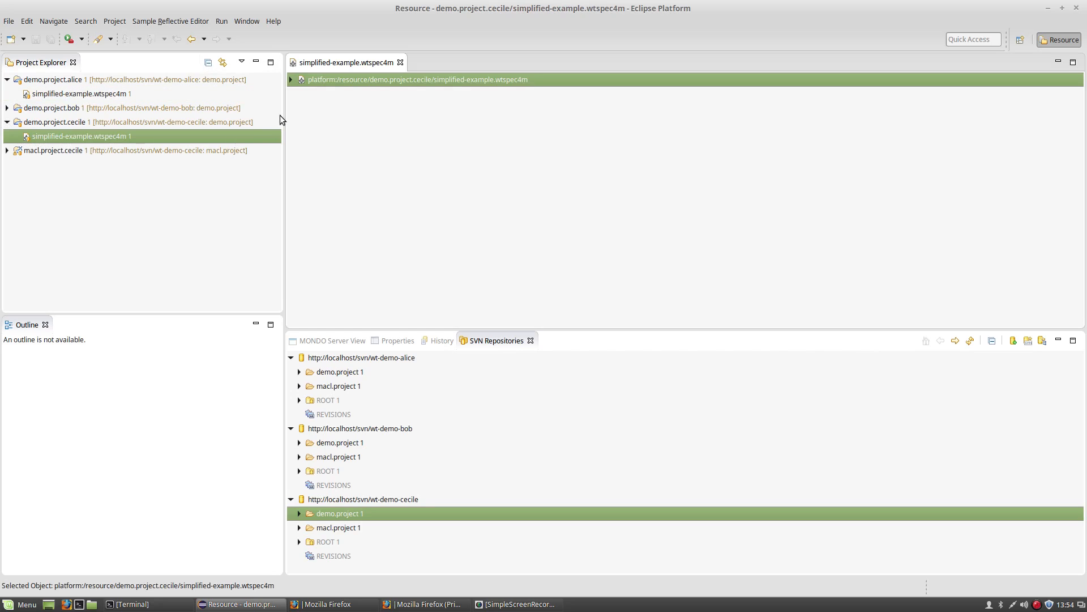
left_click(291, 80)
left_click(300, 94)
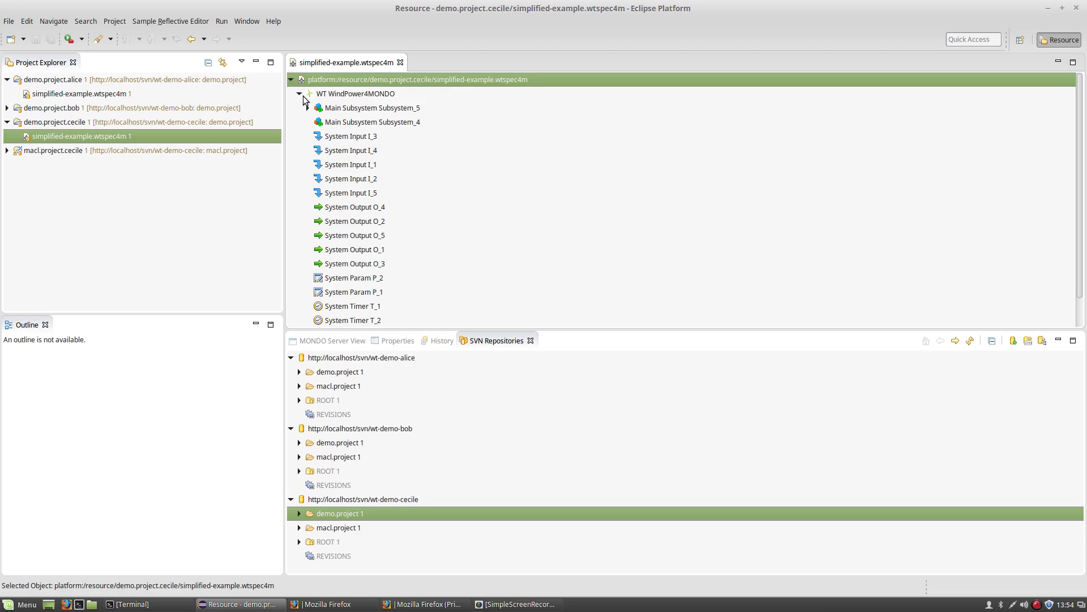
left_click(351, 208)
scroll(1078, 190, "down", 1)
scroll(1081, 113, "up", 1)
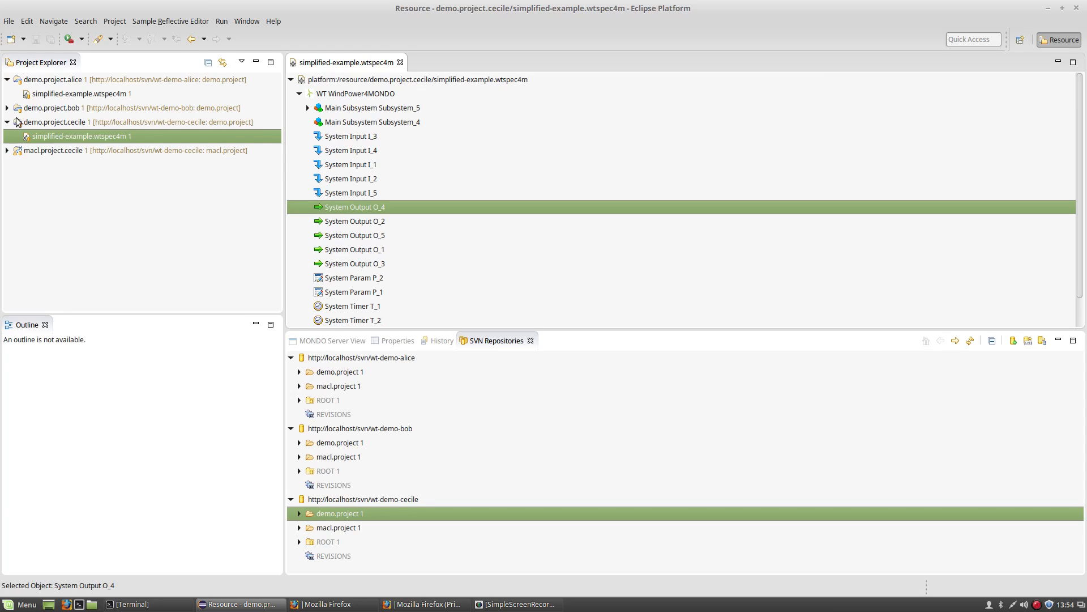
left_click(7, 122)
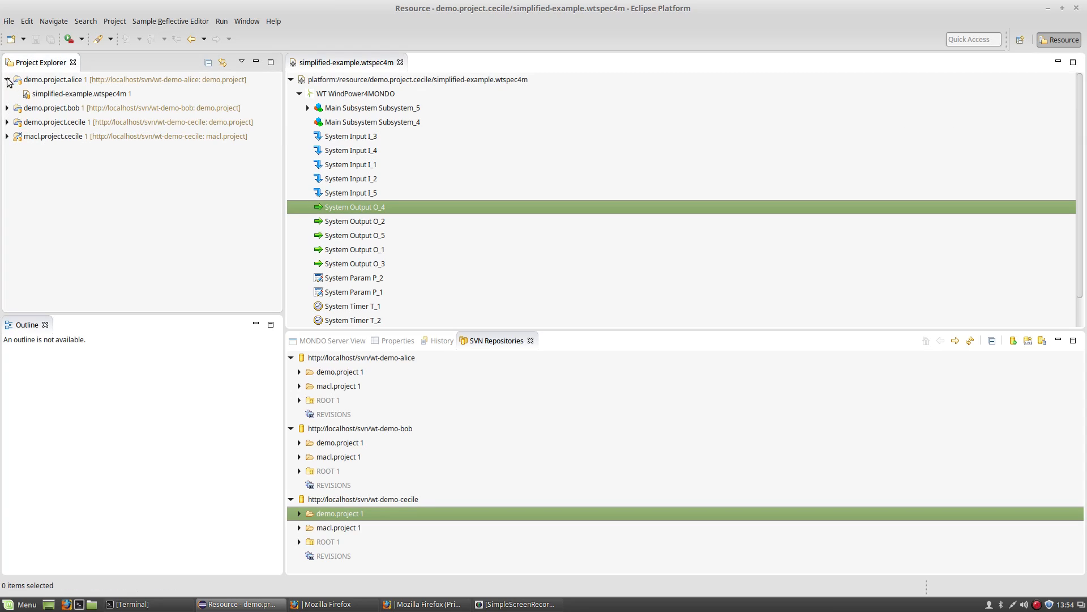
Update the first and second users' demo projects to revision 2 with Team > Update.
left_click(8, 79)
left_click(65, 80)
right_click(66, 79)
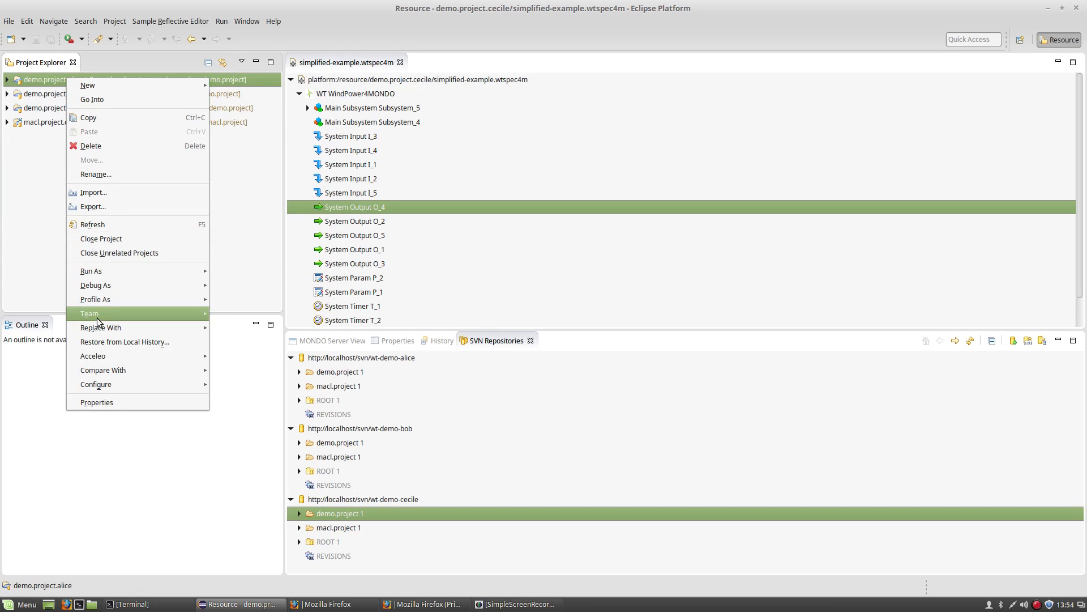
mouse_move(116, 316)
left_click(253, 194)
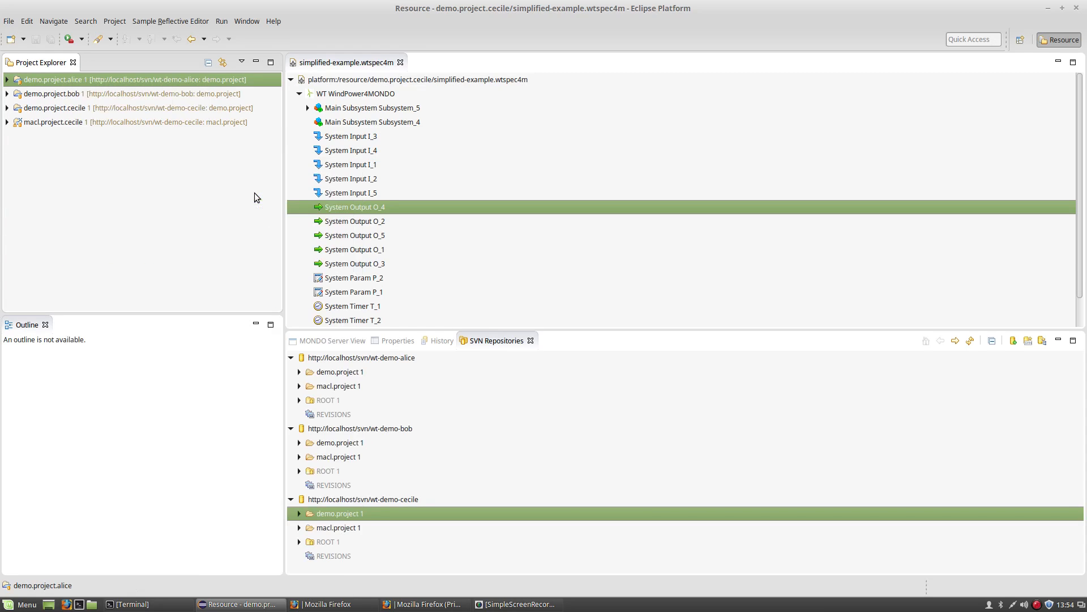
left_click(68, 96)
right_click(71, 96)
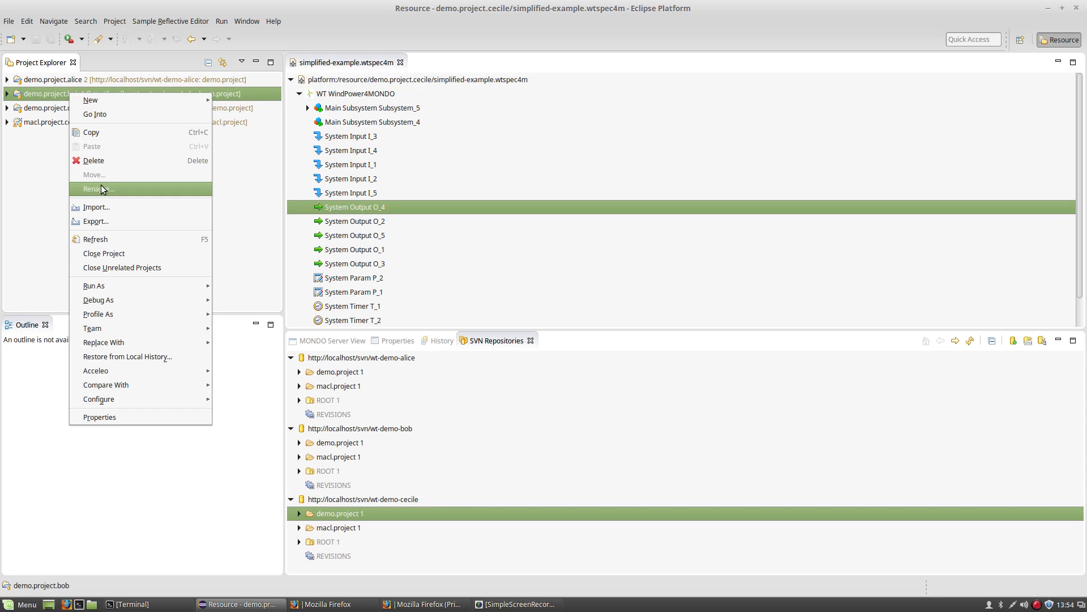
mouse_move(107, 328)
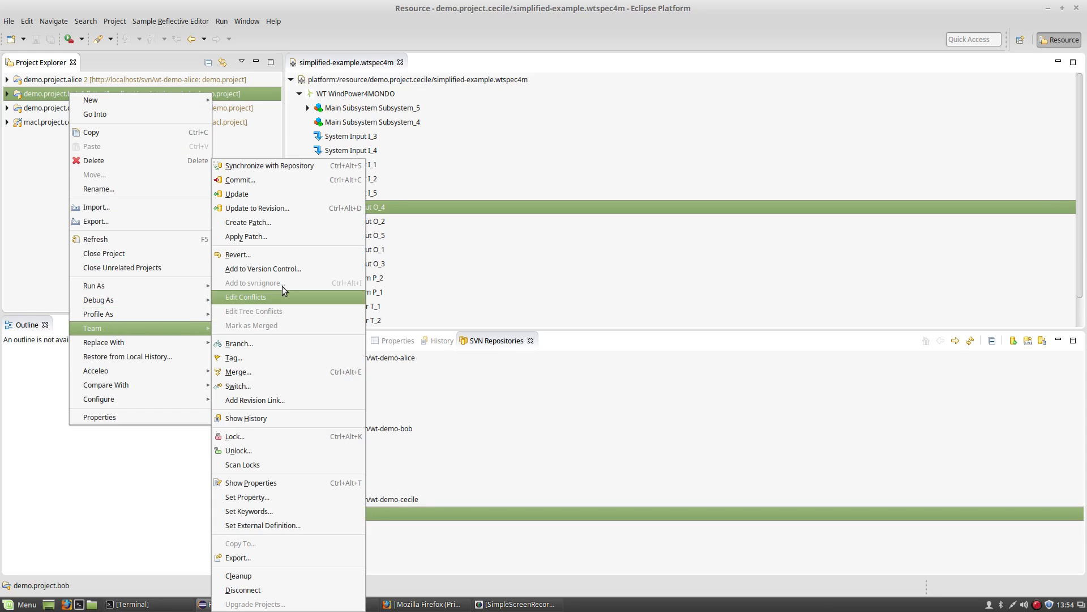
left_click(290, 193)
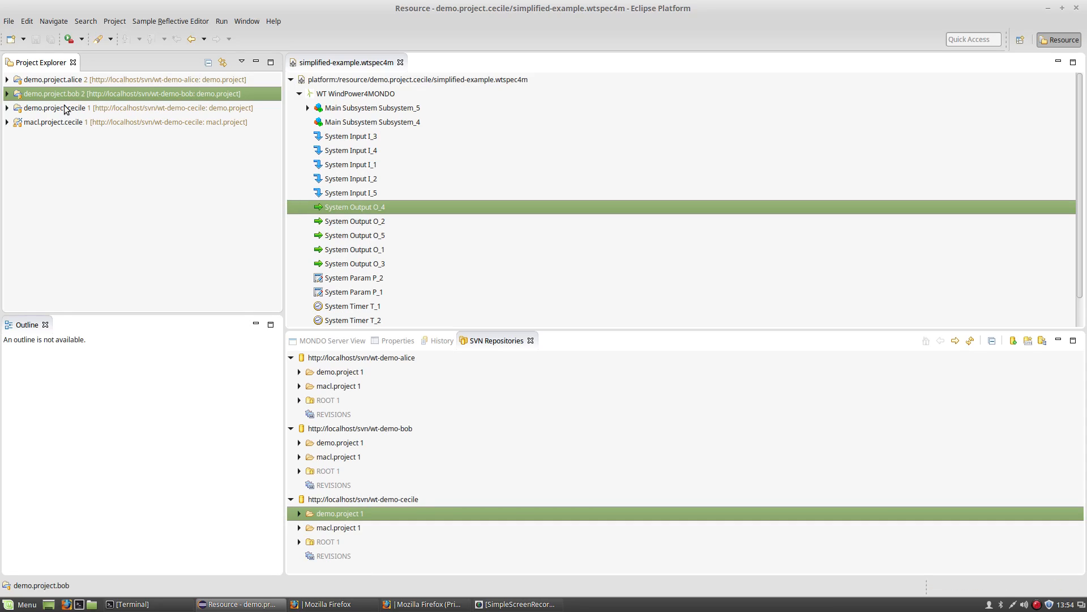
Show the SVN revision history of the second user's simplified-example.wtspec4m.
left_click(8, 95)
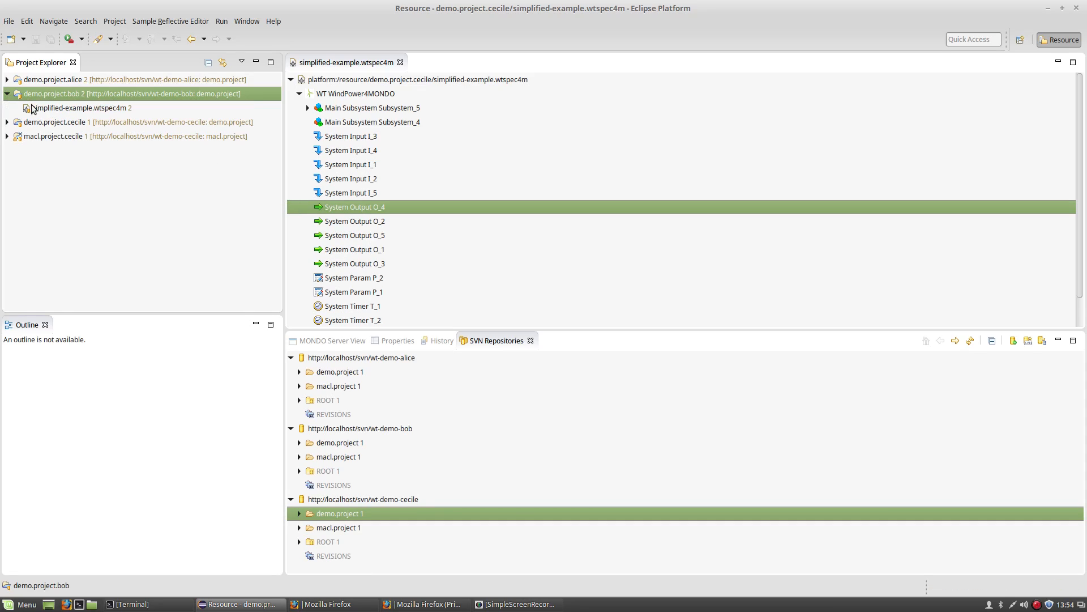
left_click(56, 107)
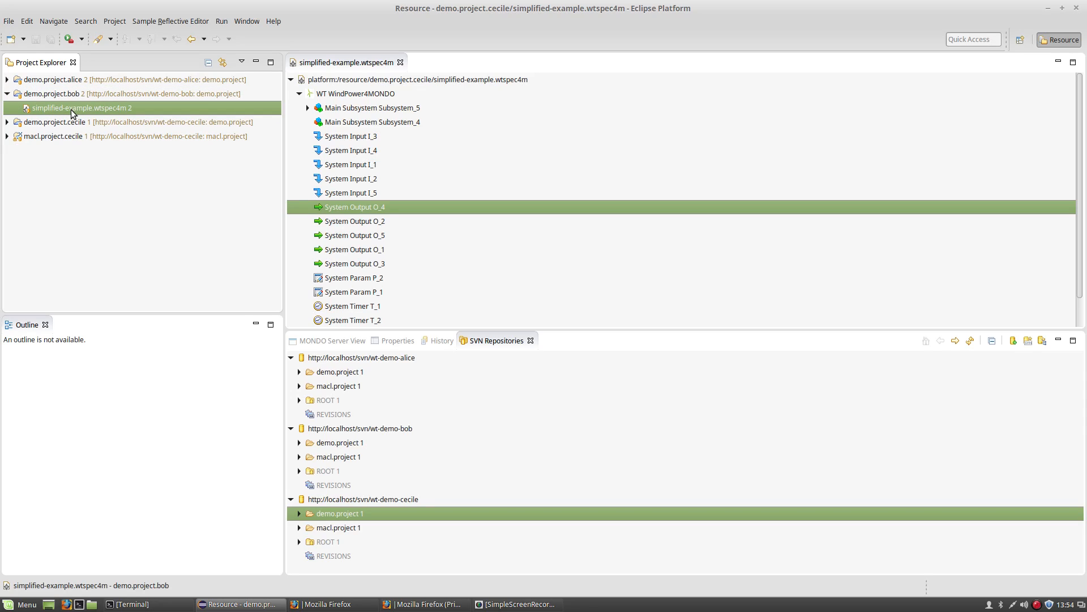
right_click(70, 110)
mouse_move(109, 336)
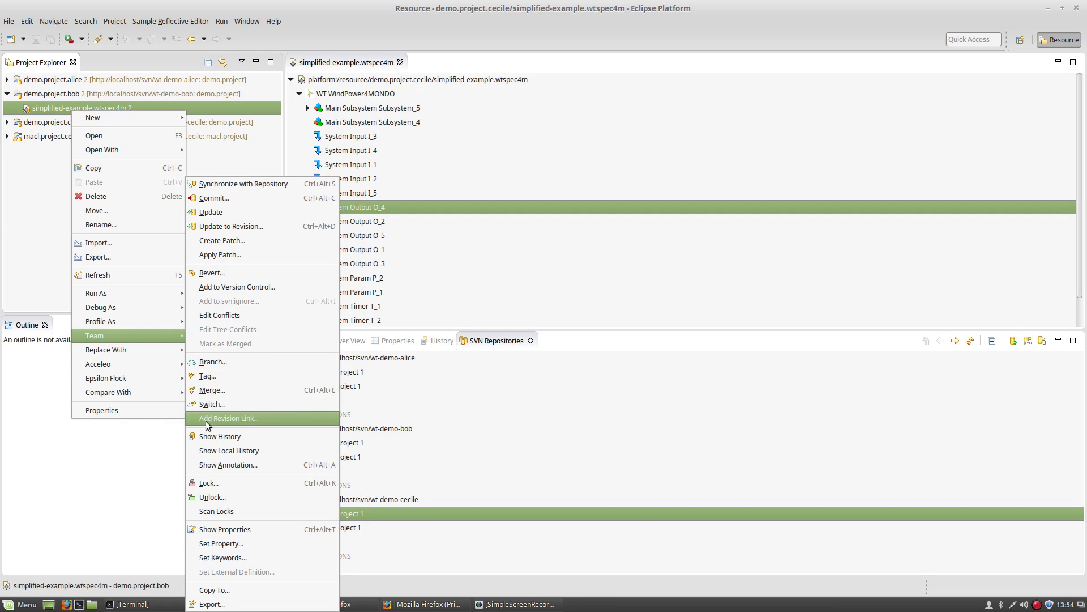
left_click(208, 440)
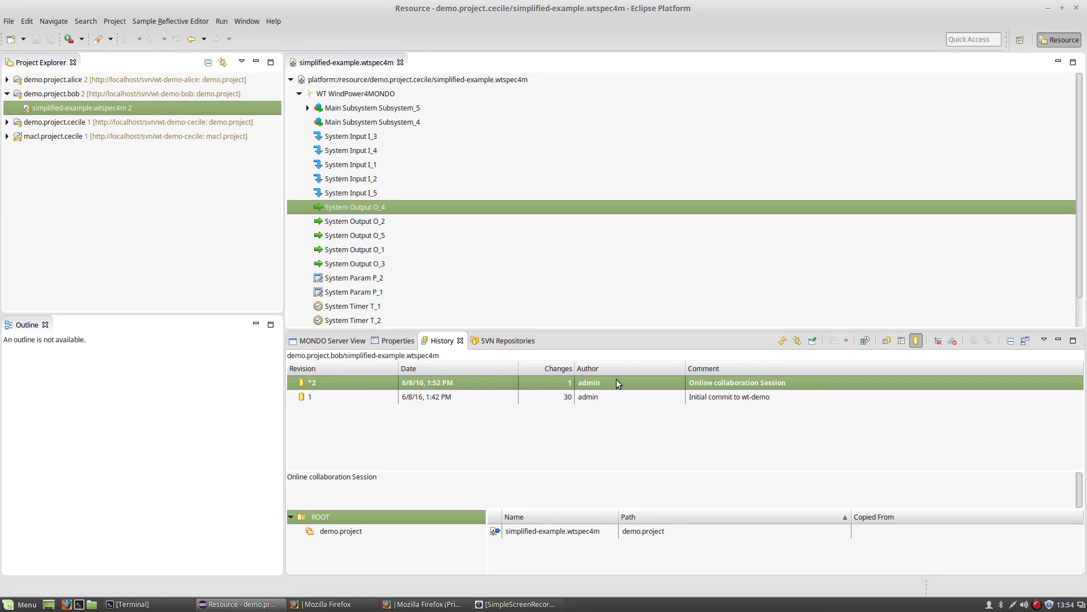
In cecile's simplified-example.wtspec4m, set System Param P_1's Value to 15.
left_click(6, 122)
left_click(39, 140)
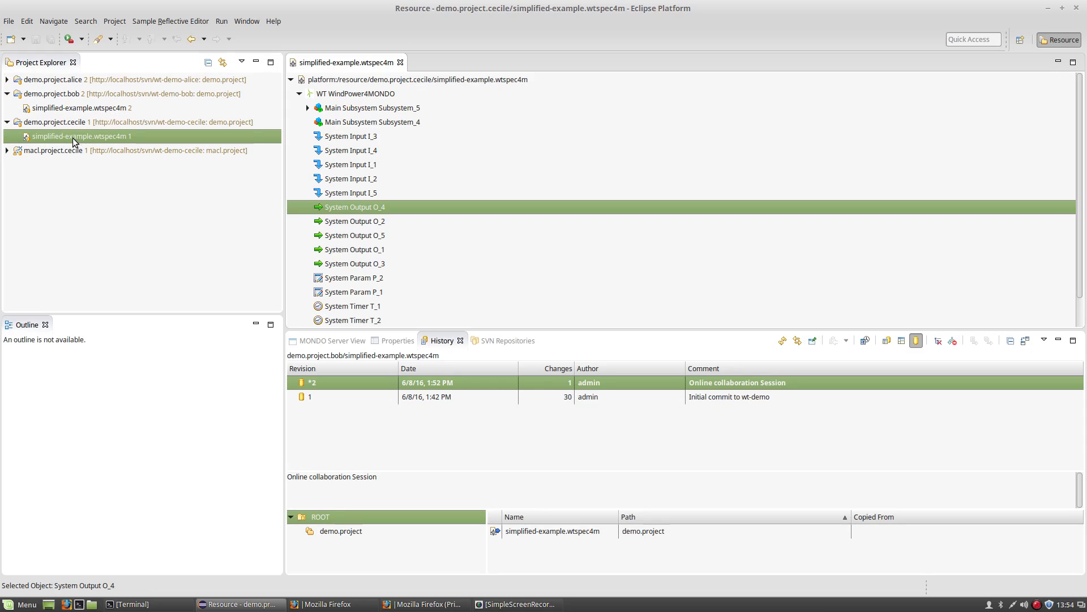
left_click(349, 294)
left_click(395, 342)
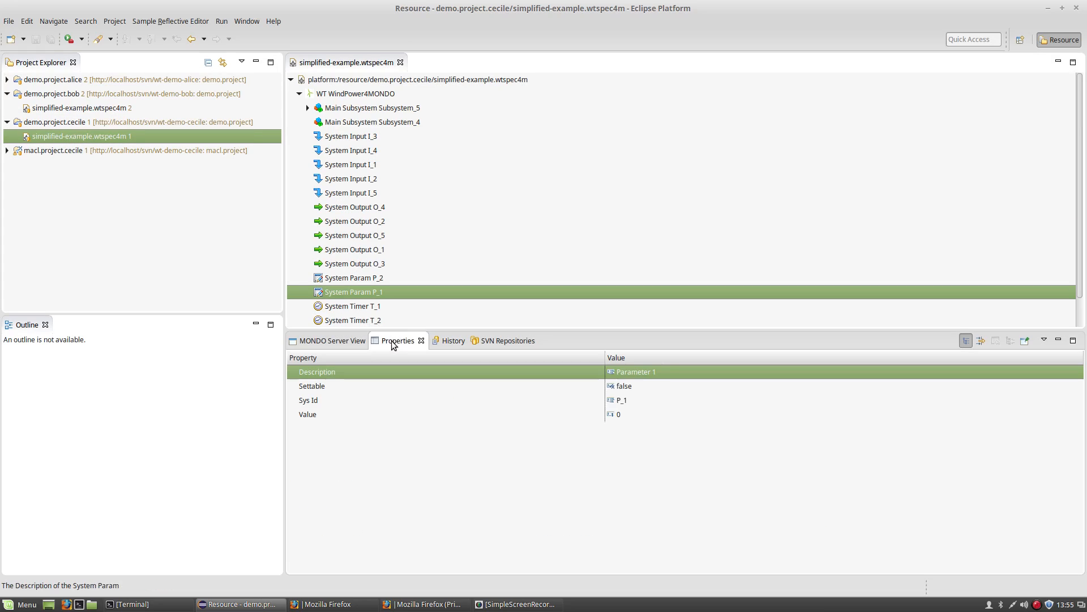
left_click(644, 414)
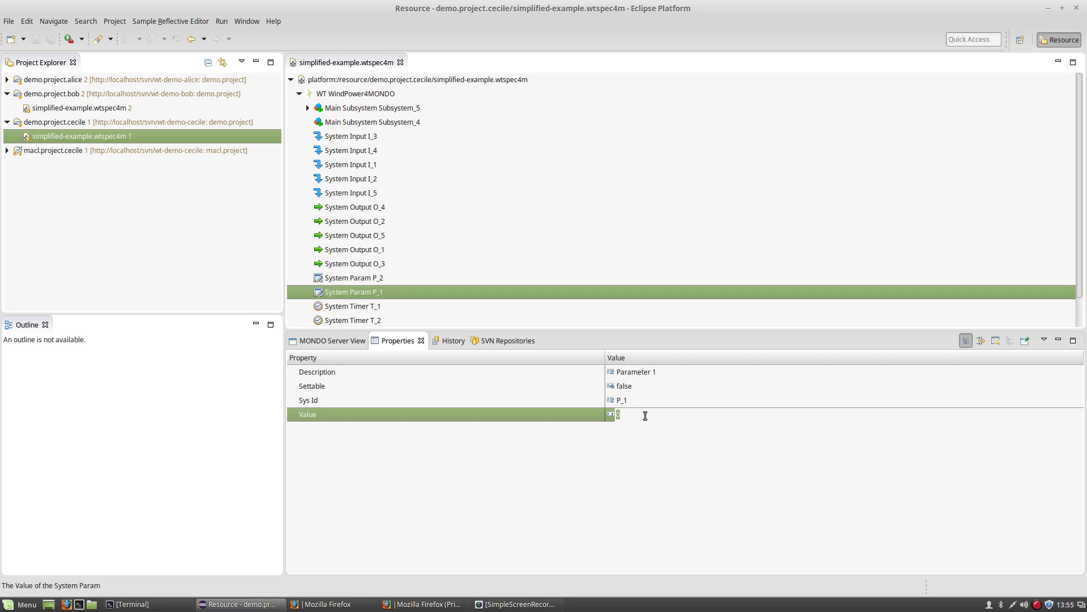
key("Return")
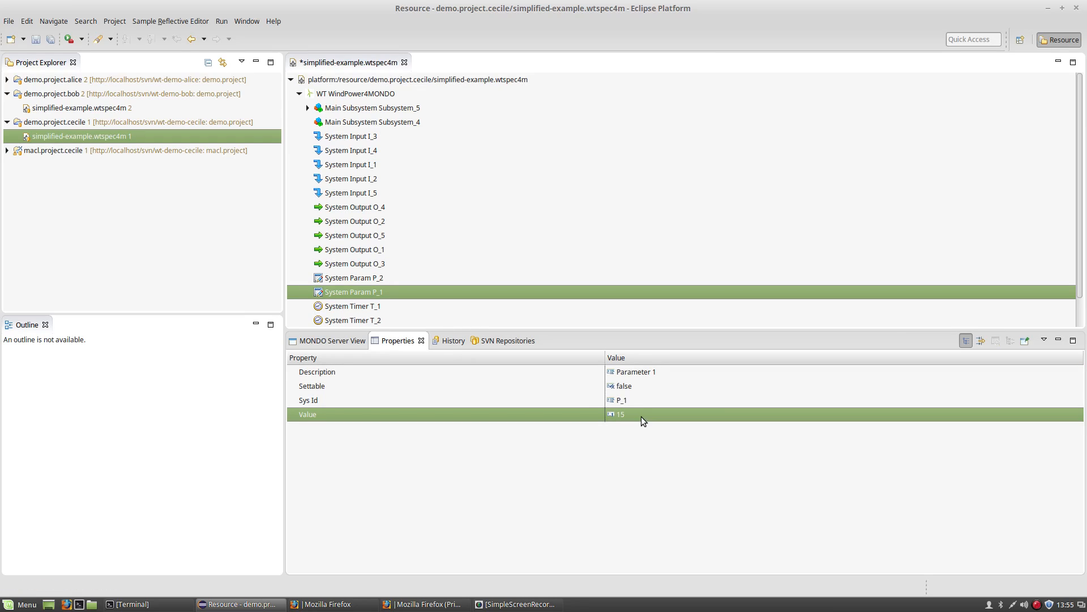
Set System Param P_2's Value to 16 and save the model.
left_click(361, 278)
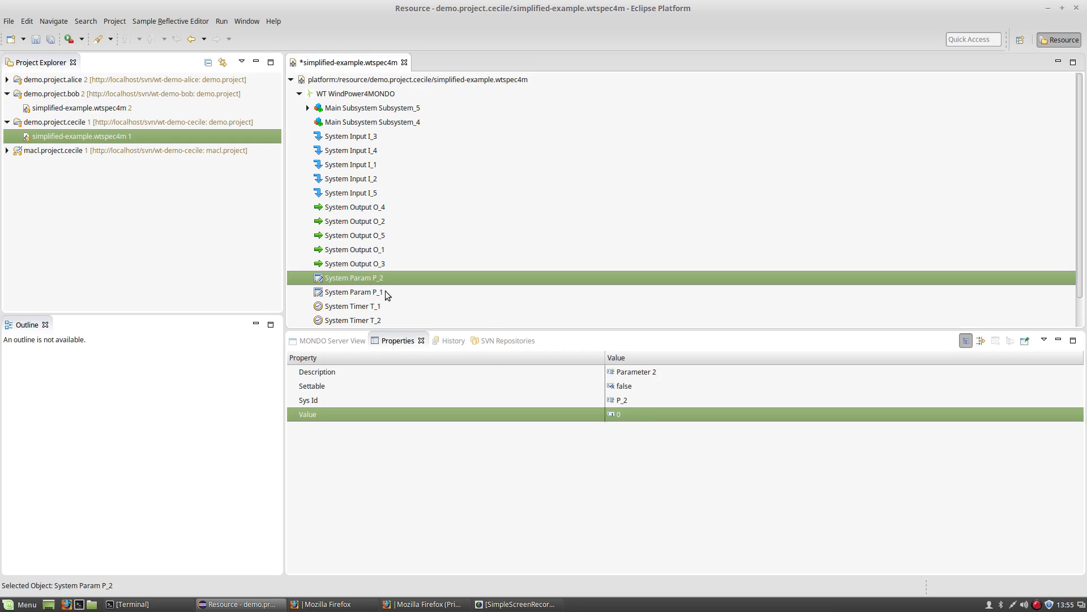
left_click(627, 414)
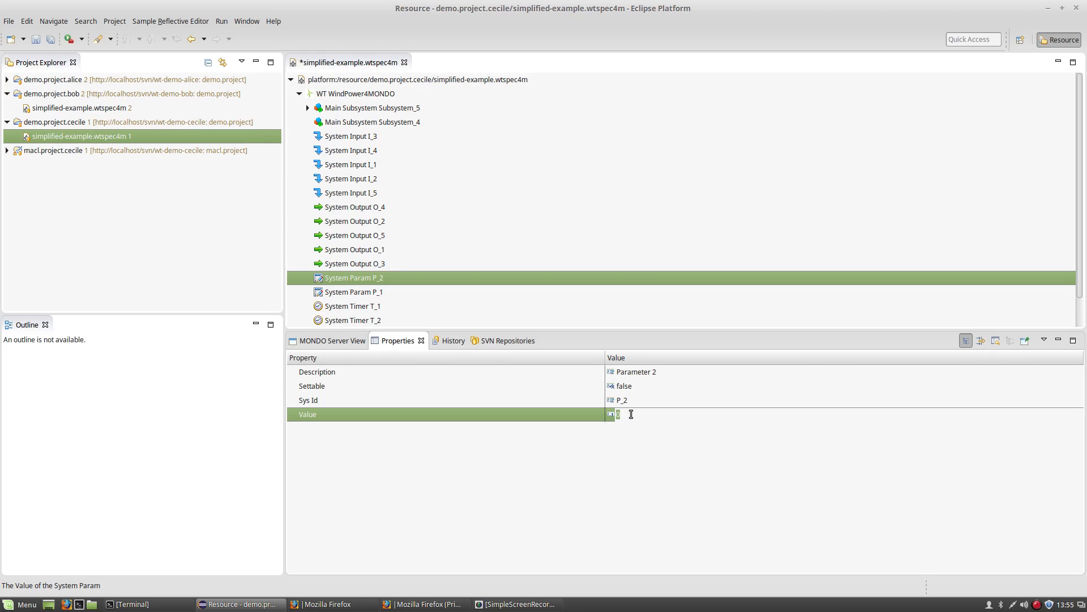
type("16")
key("Return")
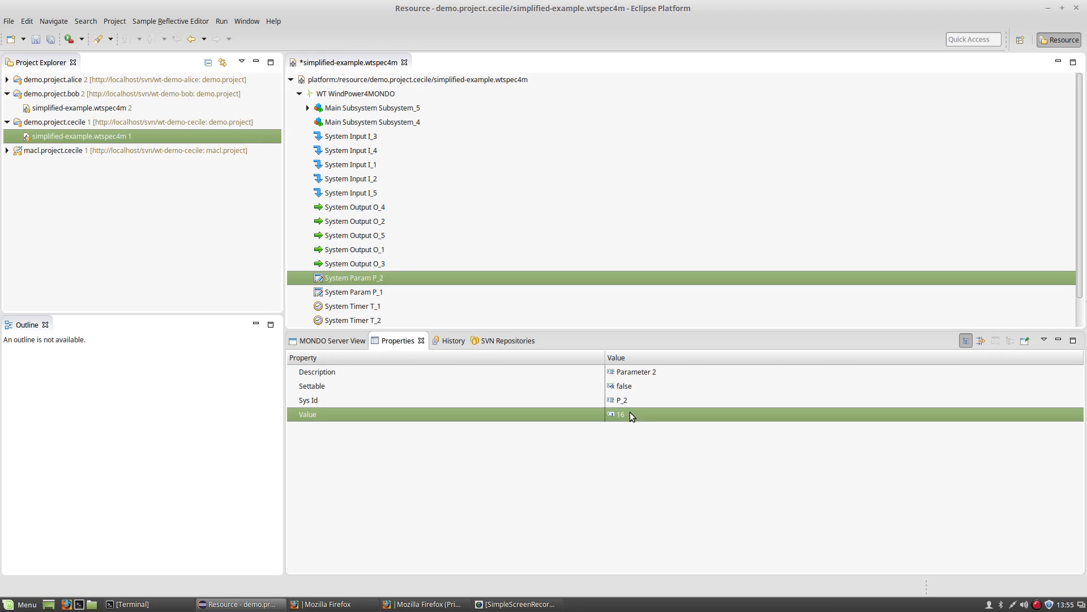
left_click(374, 276)
key("ctrl+s")
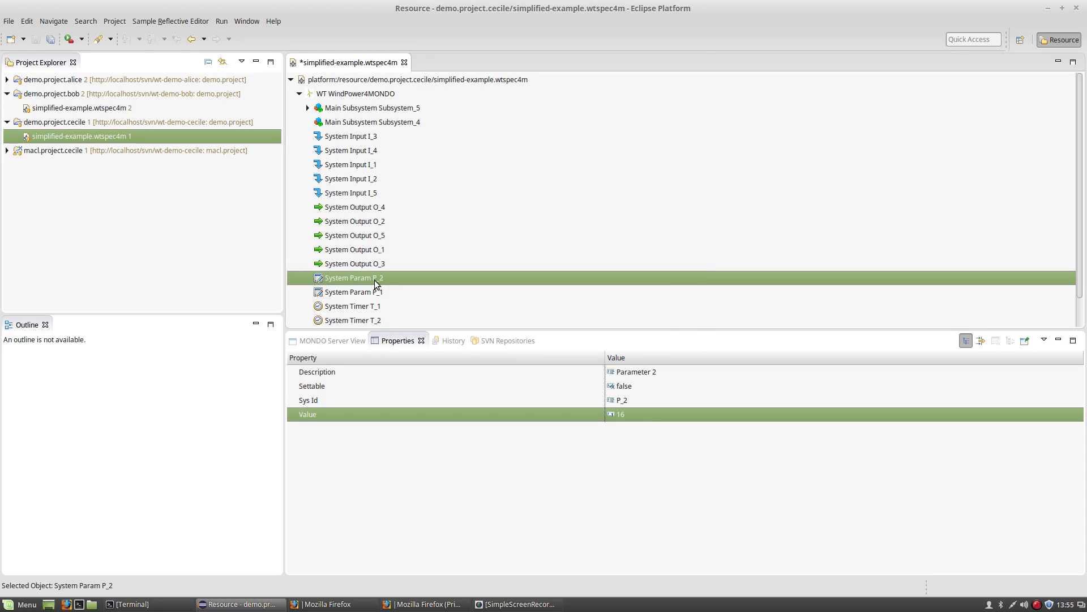
left_click(97, 136)
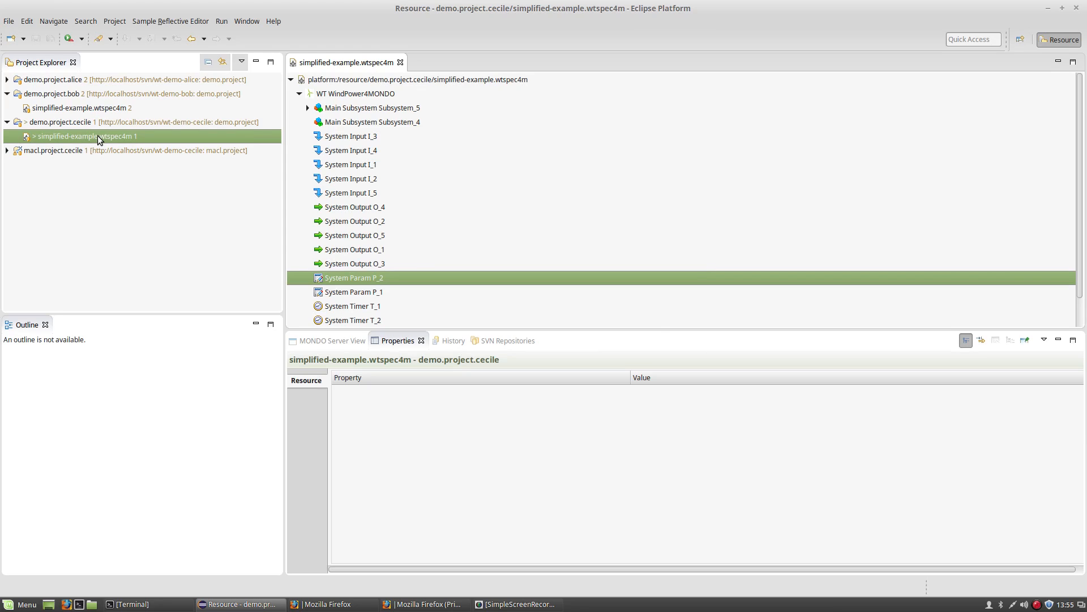
right_click(100, 137)
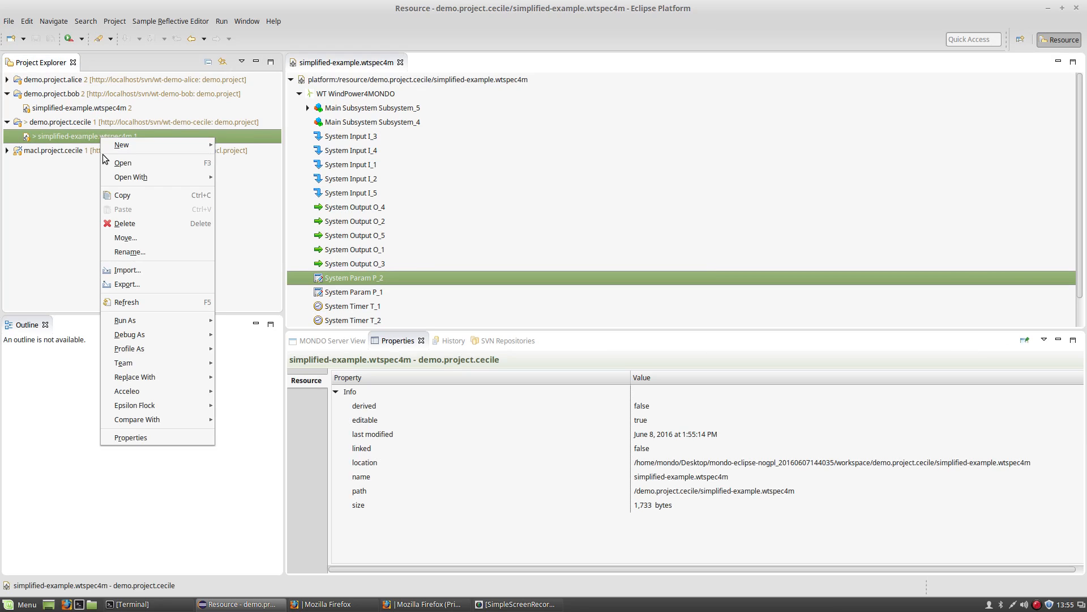
mouse_move(125, 363)
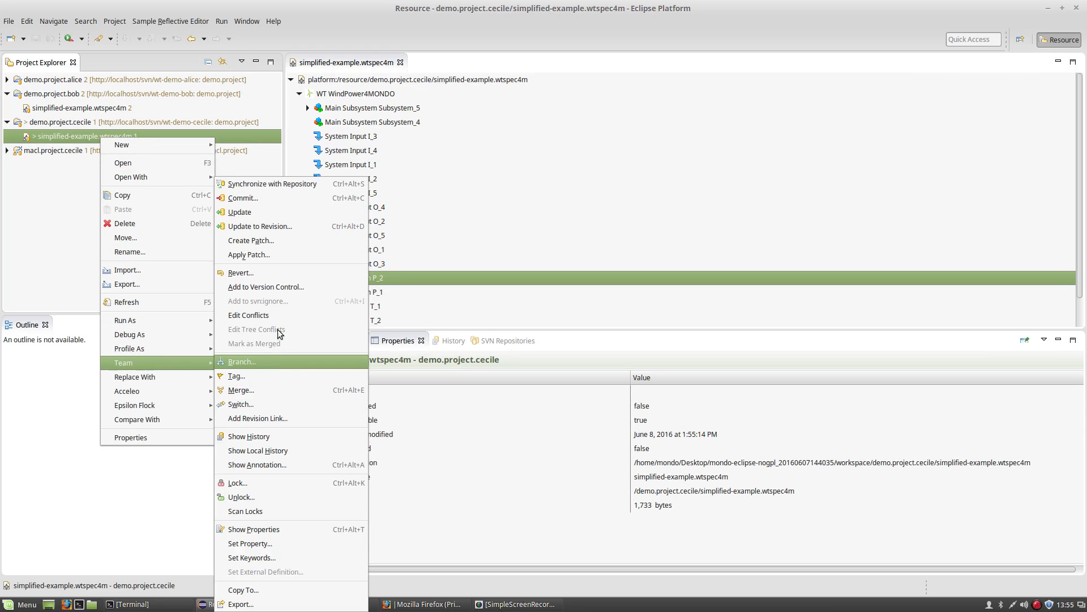
left_click(271, 198)
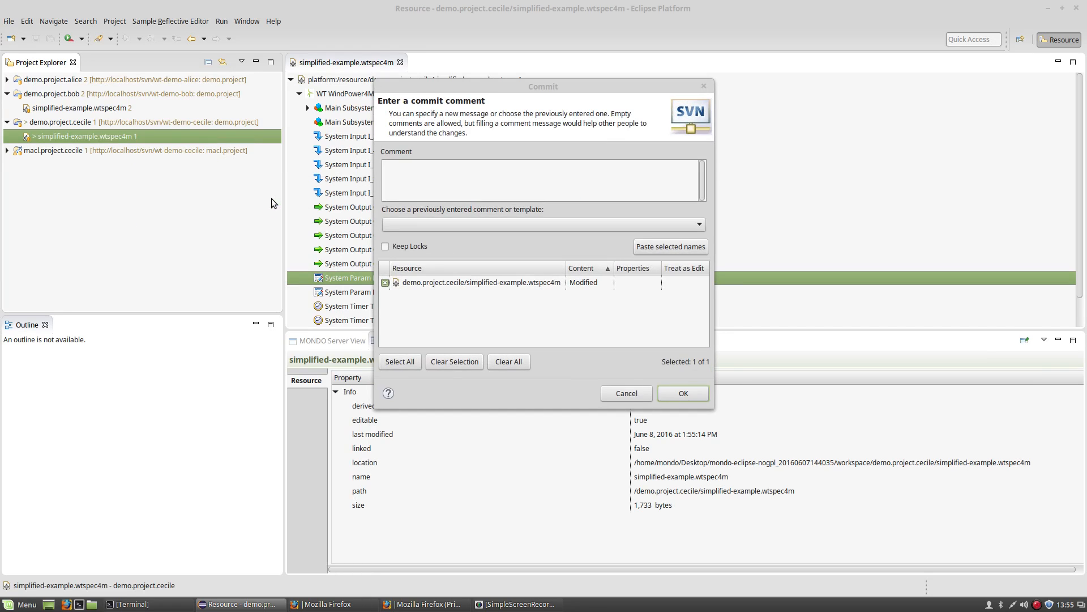
type("Cecile modified the model")
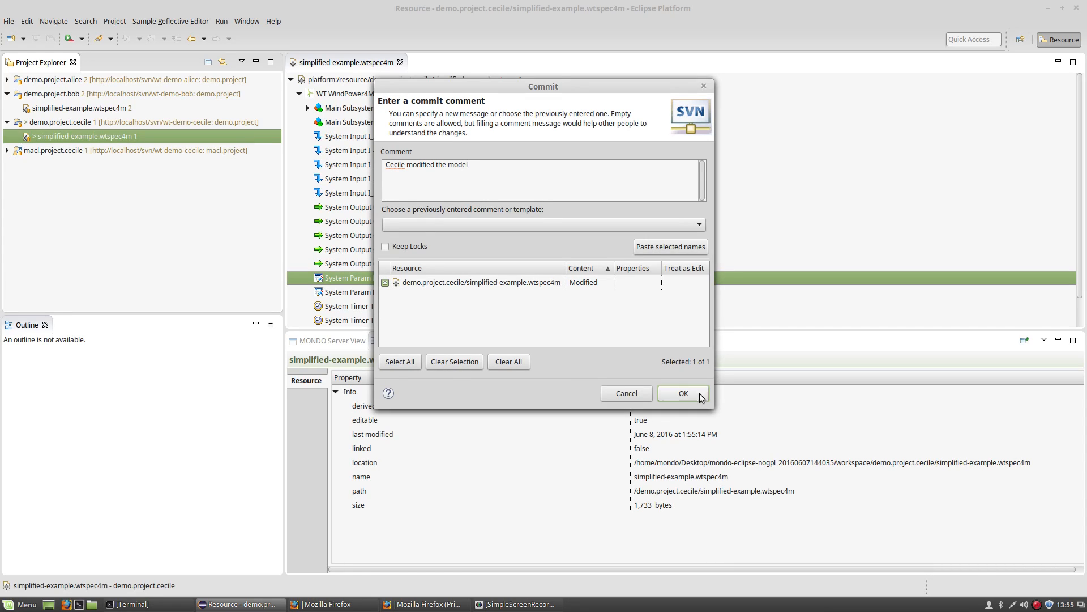
left_click(700, 393)
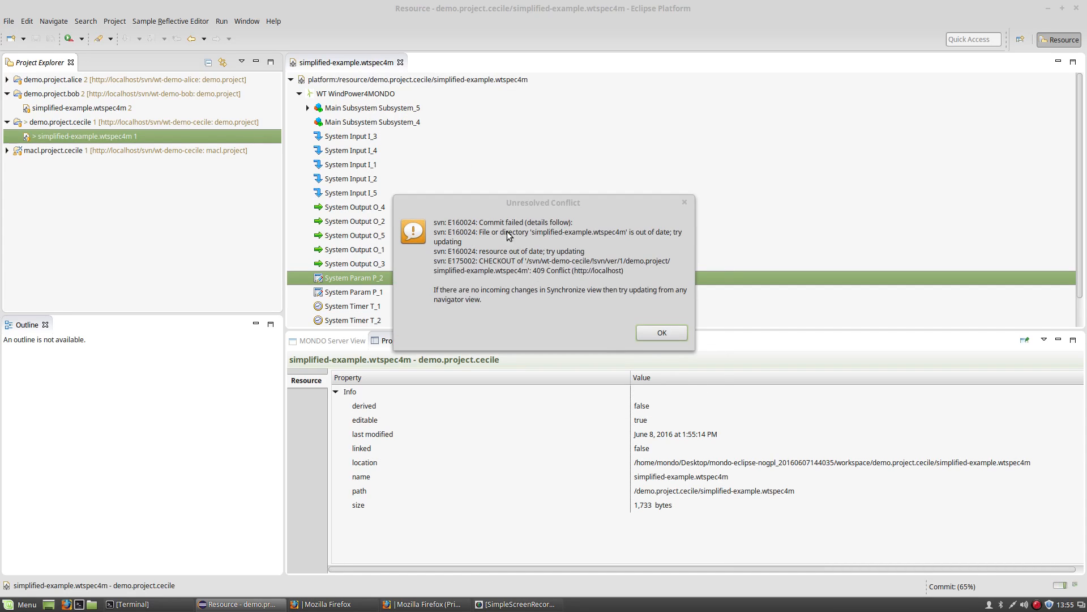
left_click(649, 334)
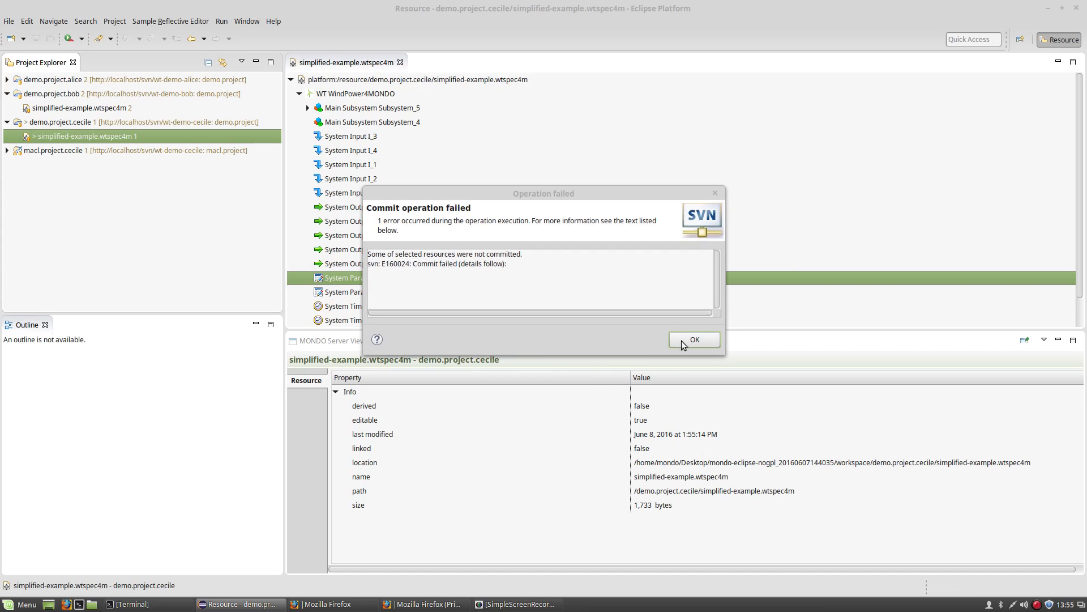
left_click(686, 340)
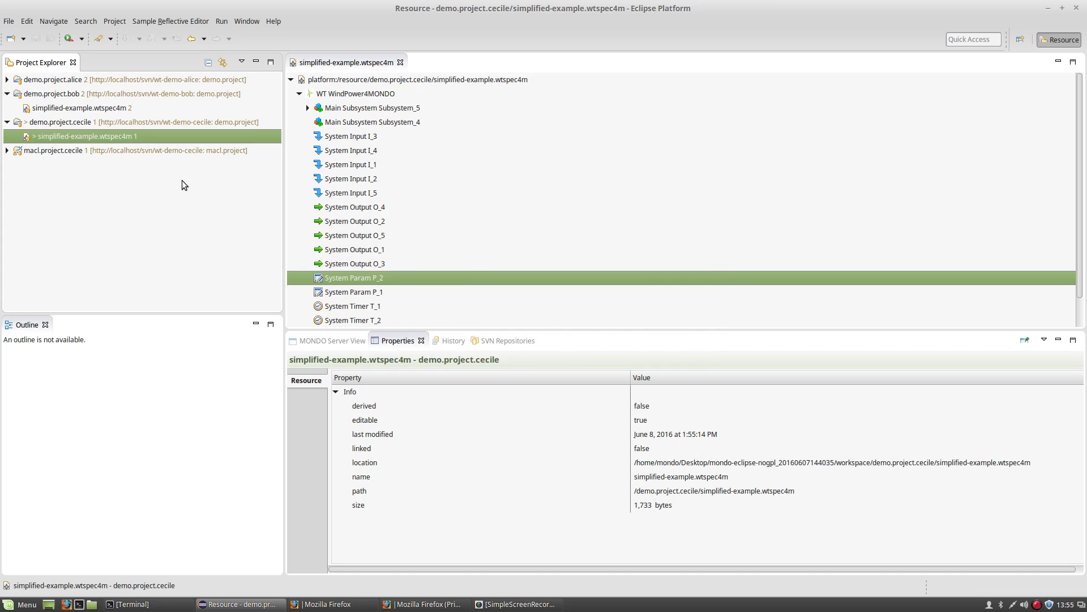
left_click(90, 124)
Run Team > Update on demo.project.cecile and dismiss the unresolved conflict notice.
right_click(90, 124)
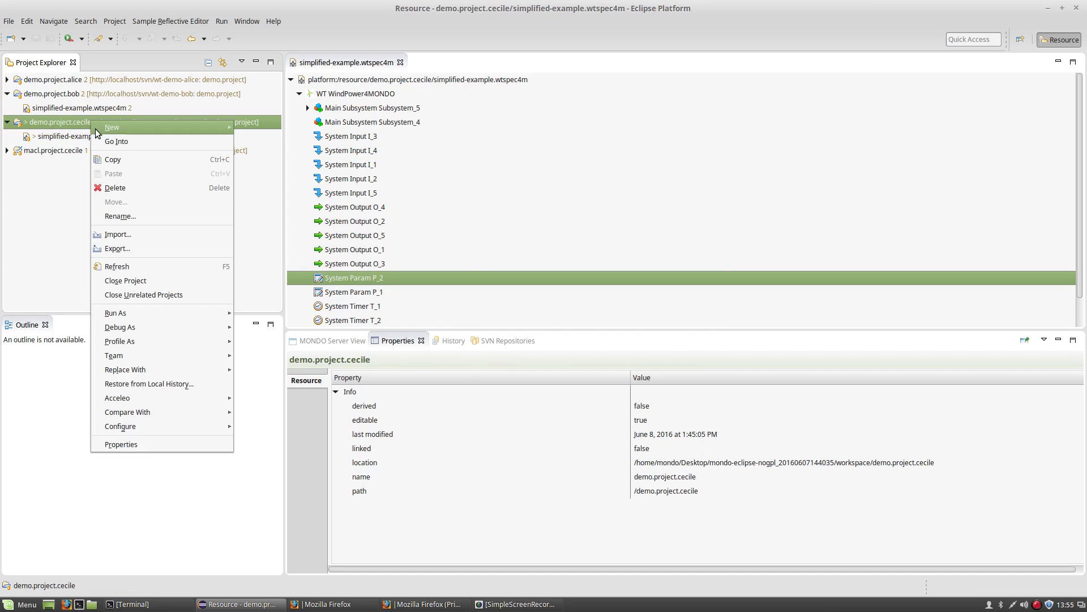
mouse_move(131, 352)
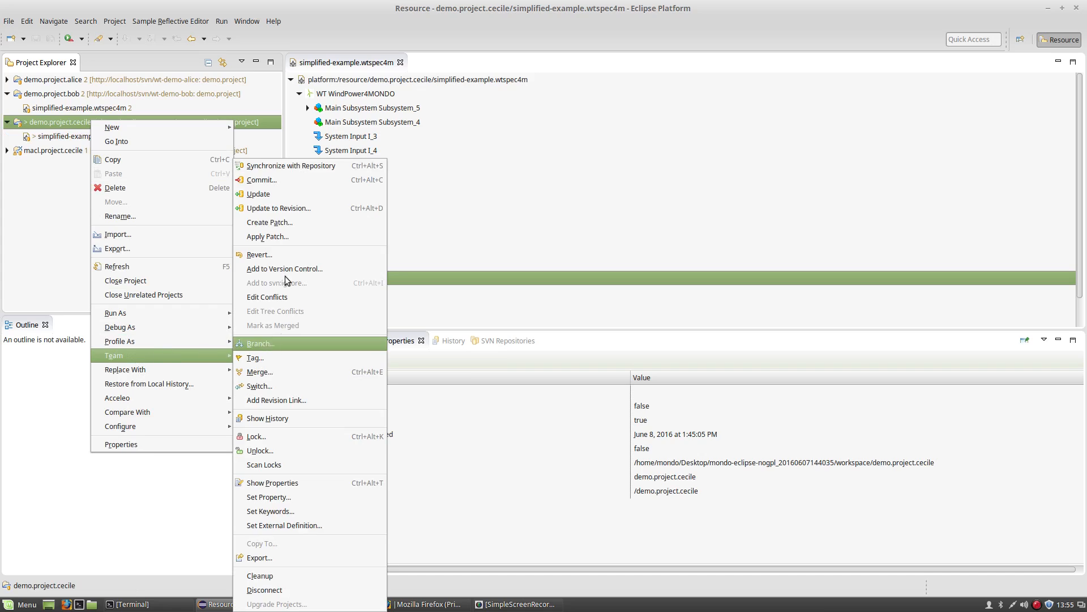
left_click(287, 194)
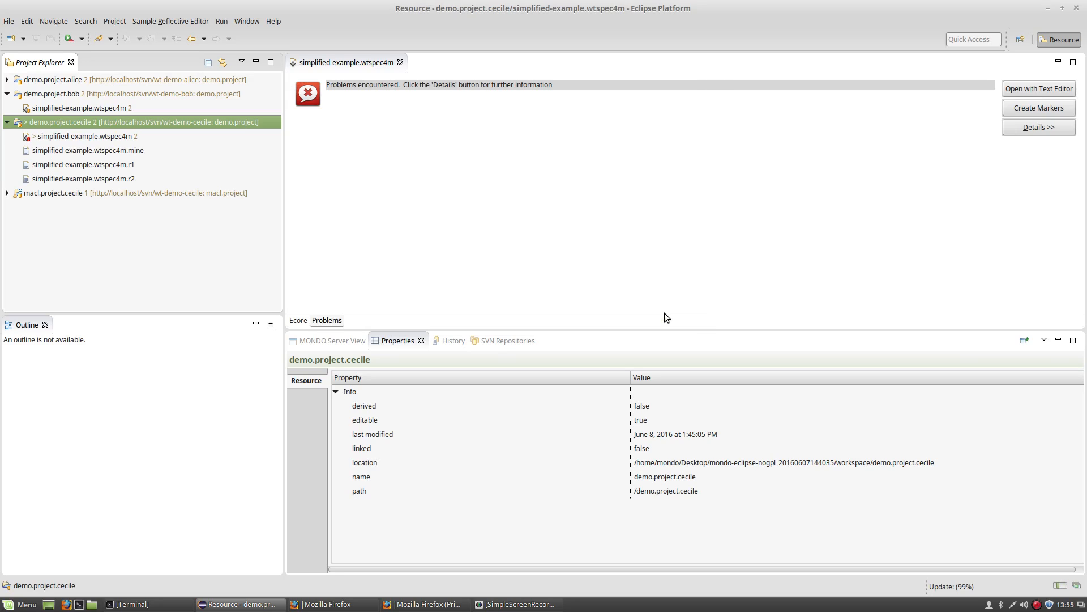
left_click(662, 313)
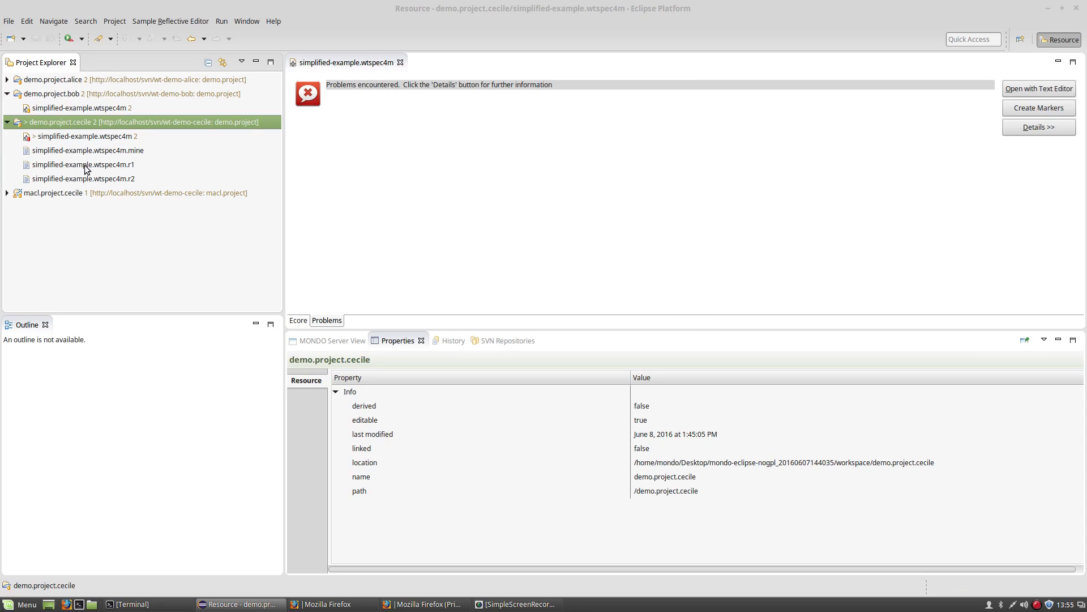
right_click(108, 138)
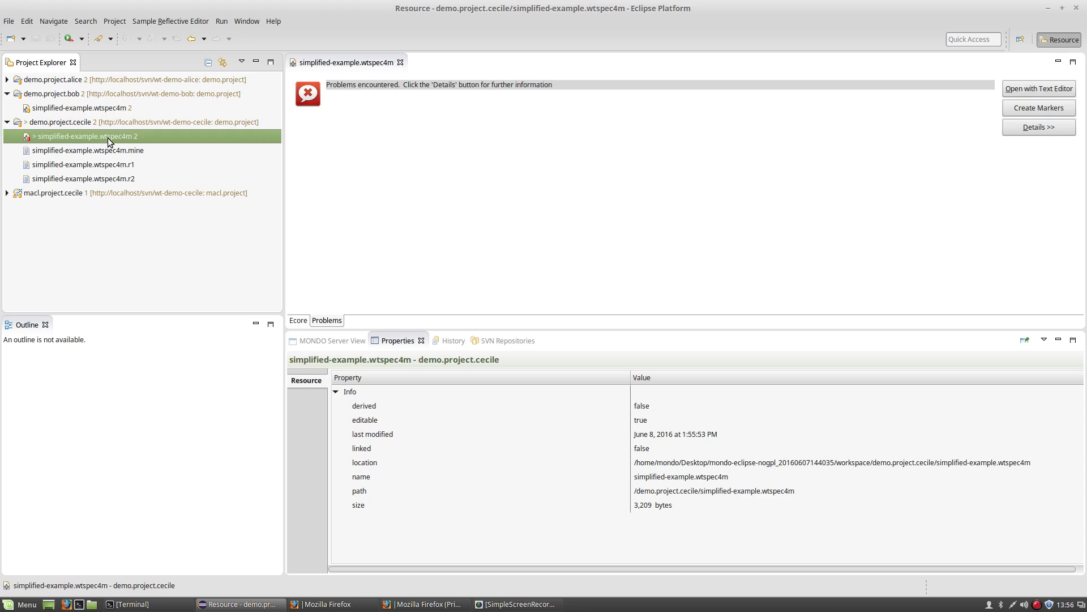
Open Edit Conflicts for simplified-example.wtspec4m and enlarge the conflict editor.
mouse_move(132, 364)
left_click(286, 315)
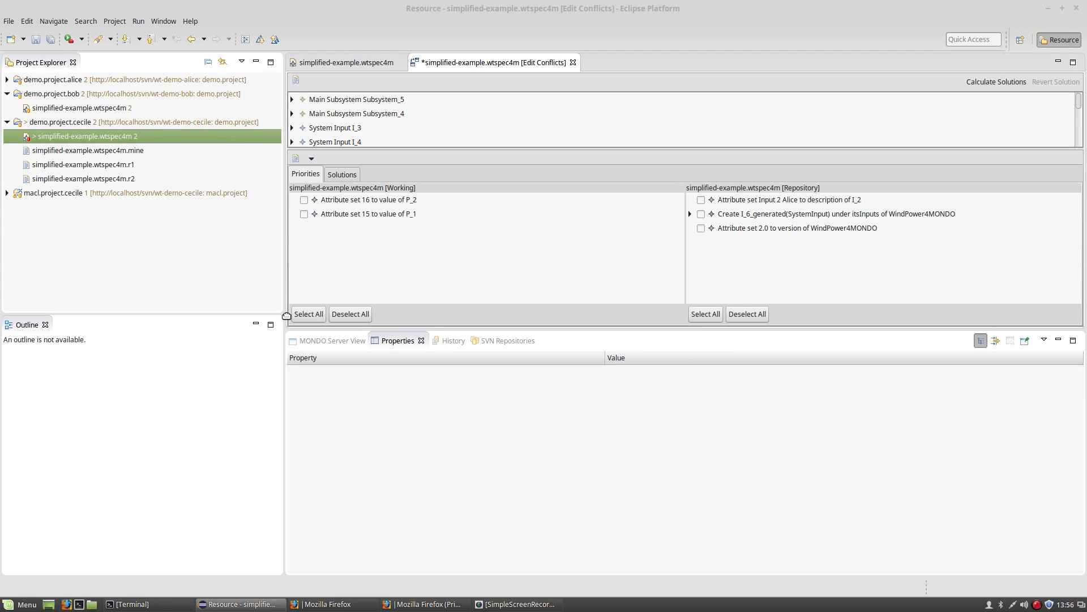
left_click(1058, 340)
left_click(301, 277)
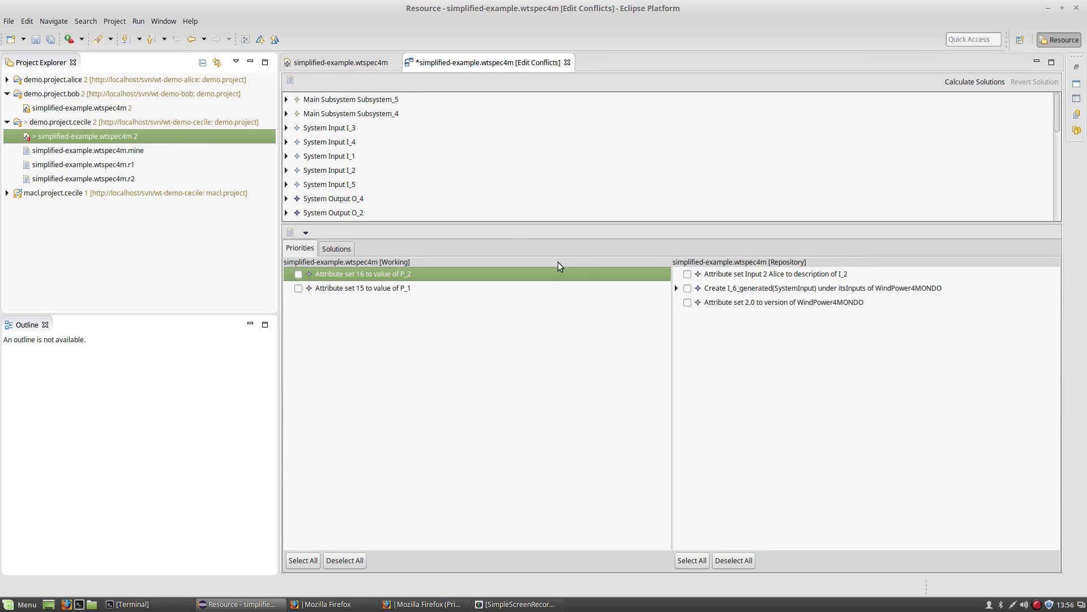
mouse_move(1057, 112)
left_mouse_down()
mouse_move(1059, 181)
mouse_move(1061, 111)
left_mouse_up()
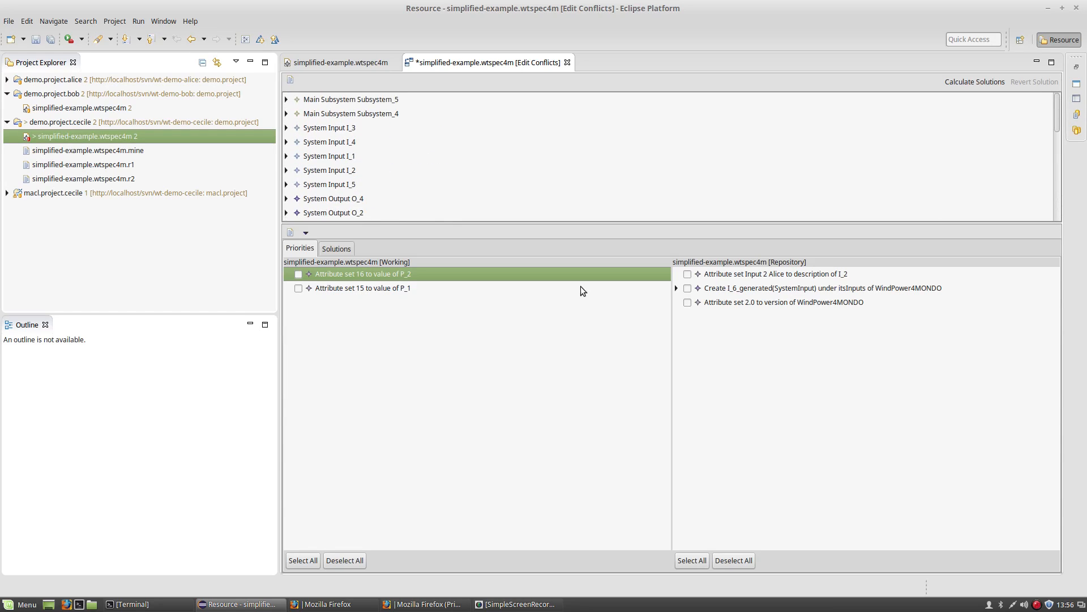
Keep local P_1/P_2 value changes plus repository's I_2 description, I_6_generated and version 2.0 changes.
left_click(299, 274)
left_click(293, 291)
left_click(298, 288)
left_click(687, 274)
left_click(688, 288)
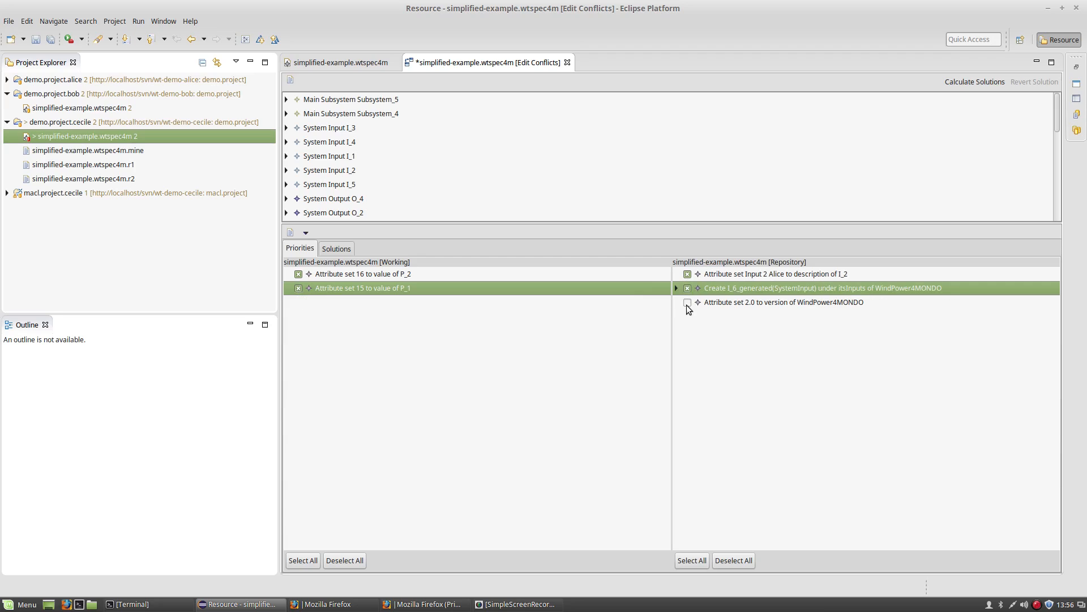
left_click(687, 303)
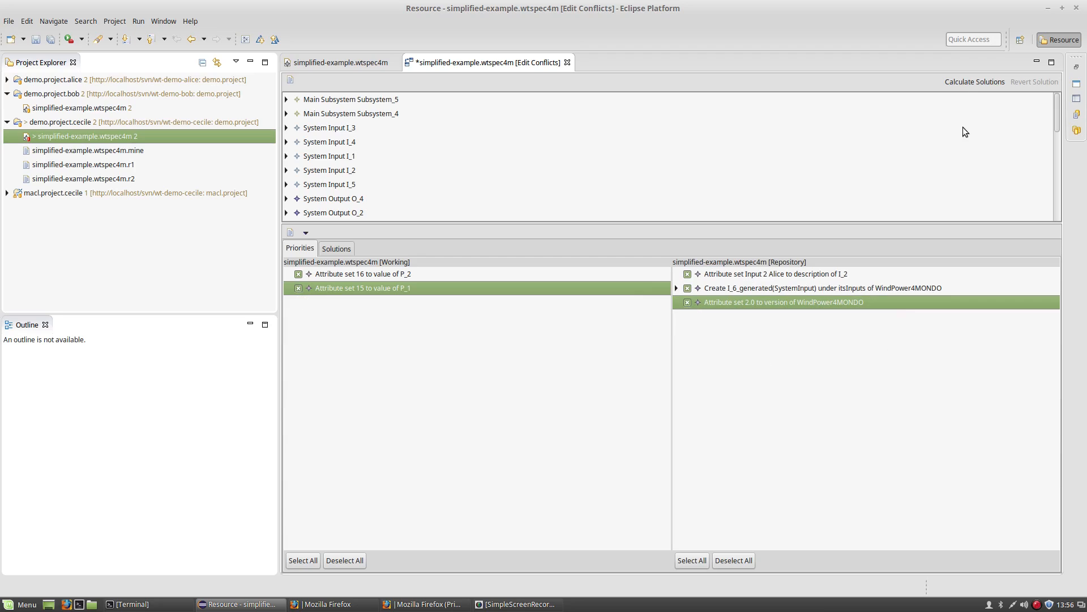
Calculate solutions, apply and save Solution #1, and close the conflict editor.
left_click(972, 82)
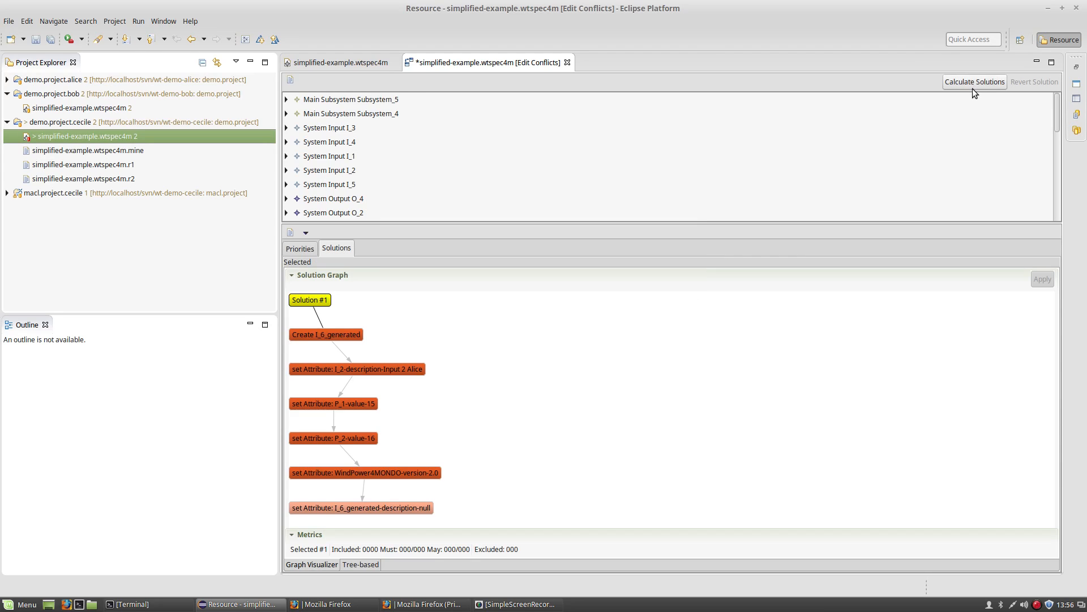
left_click(304, 301)
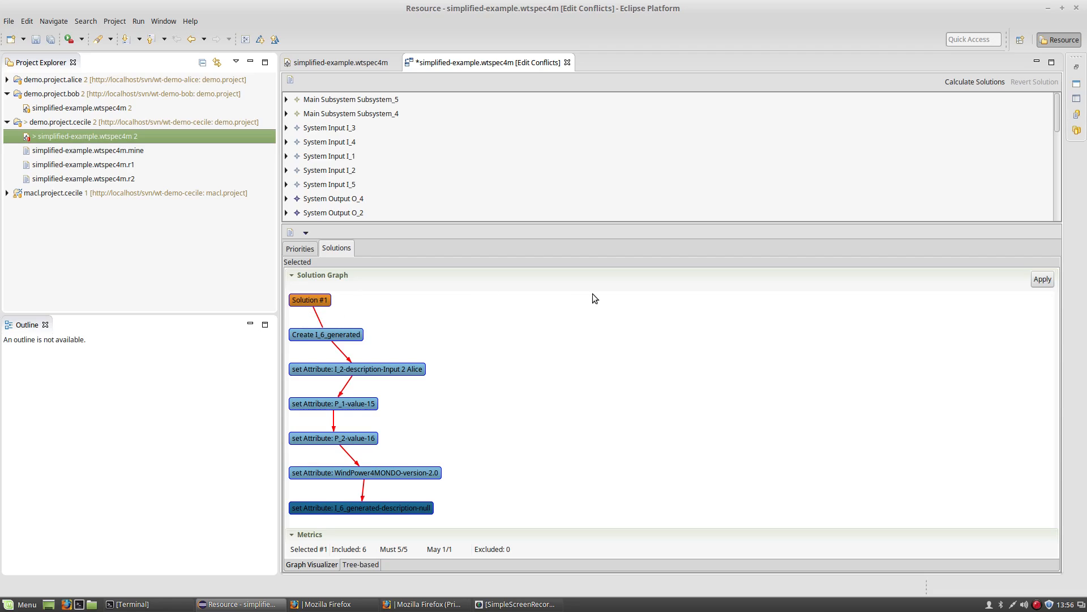
left_click(1042, 280)
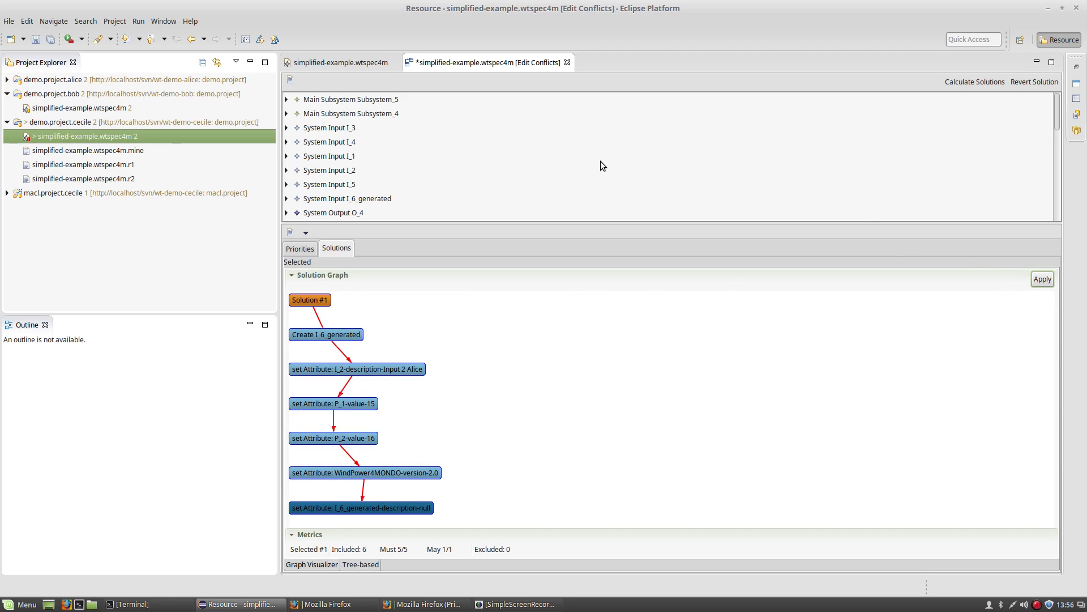
key("ctrl+s")
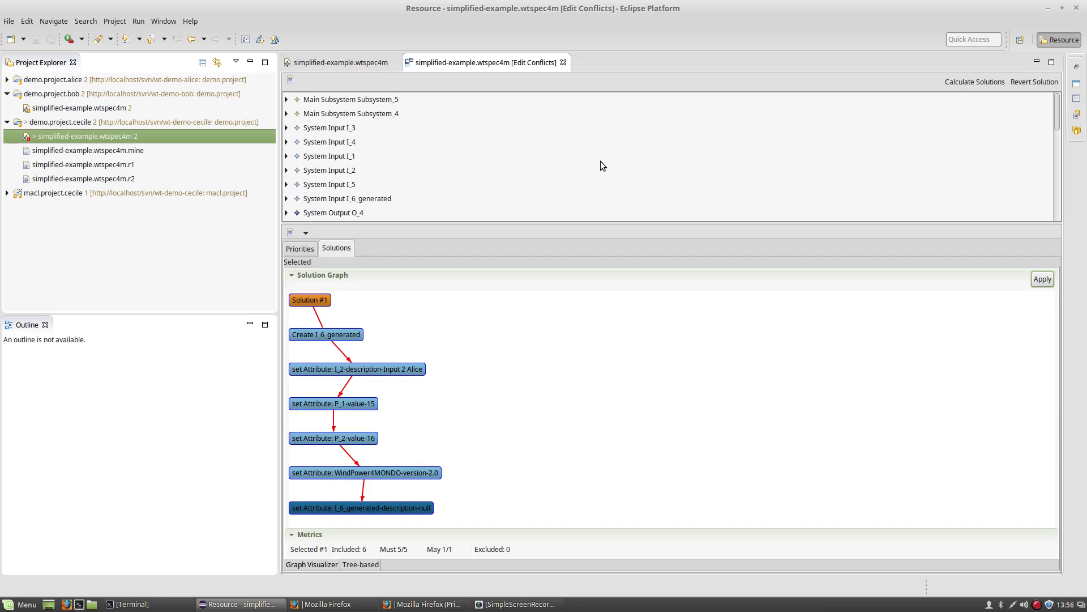
left_click(564, 62)
Reopen the merged model and inspect System Param P_1 and the new I_6_generated.
left_click(395, 63)
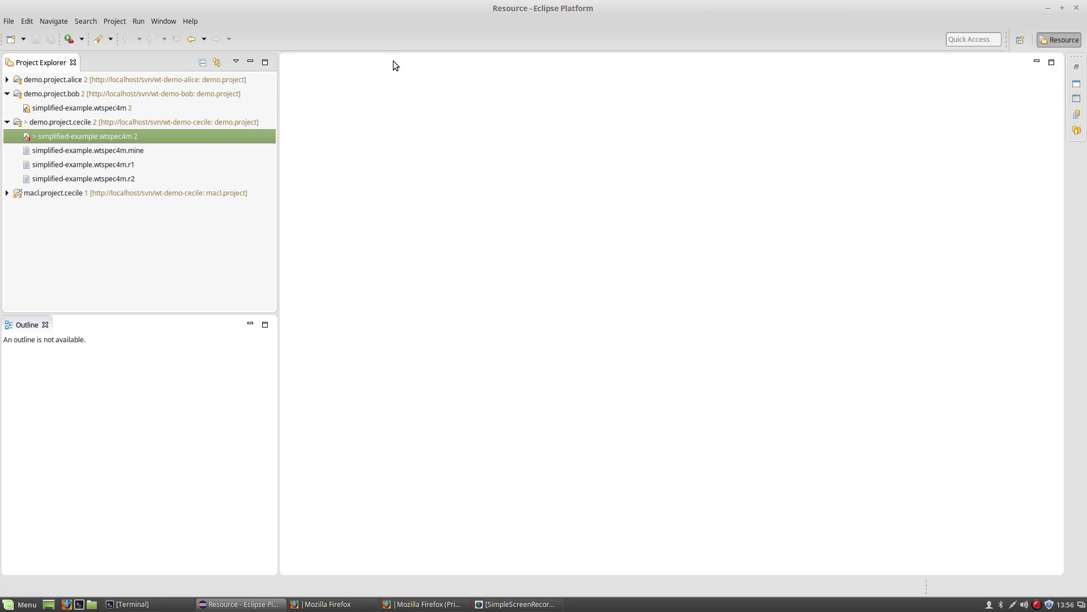
double_click(138, 137)
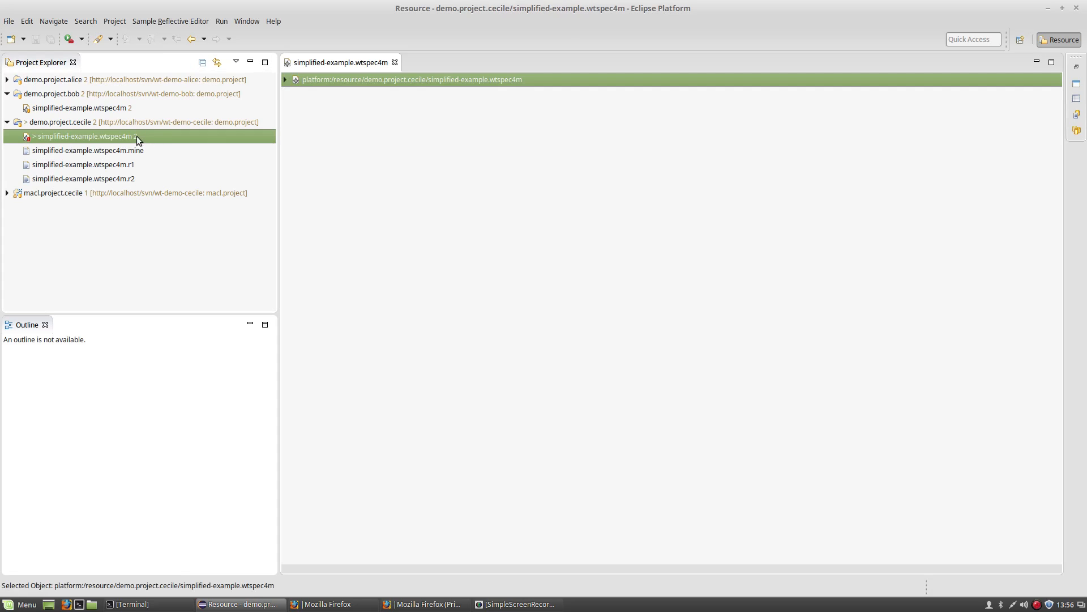
left_click(286, 80)
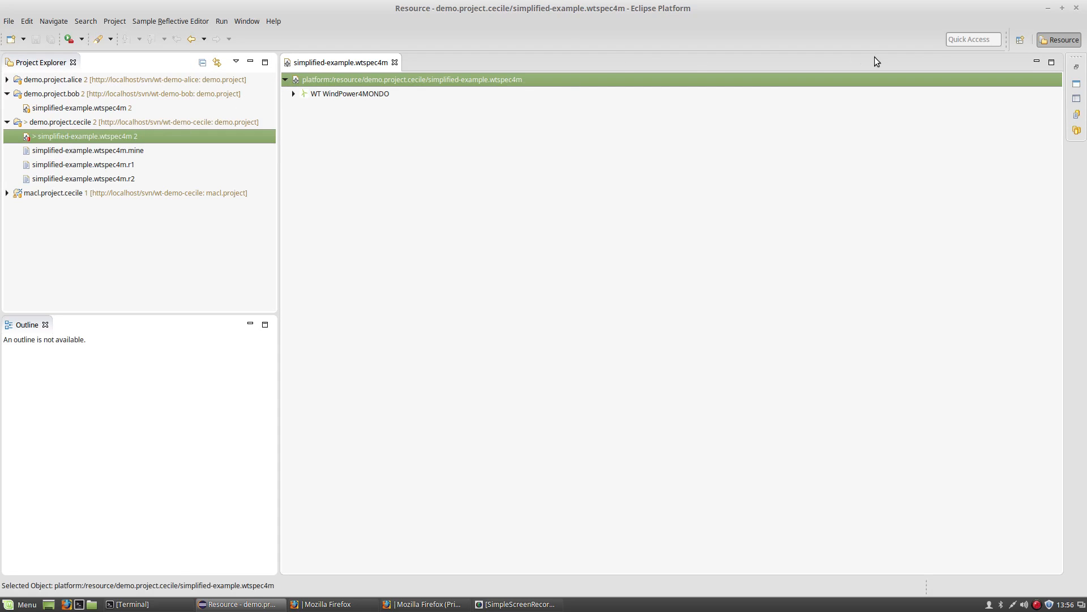
left_click(1078, 68)
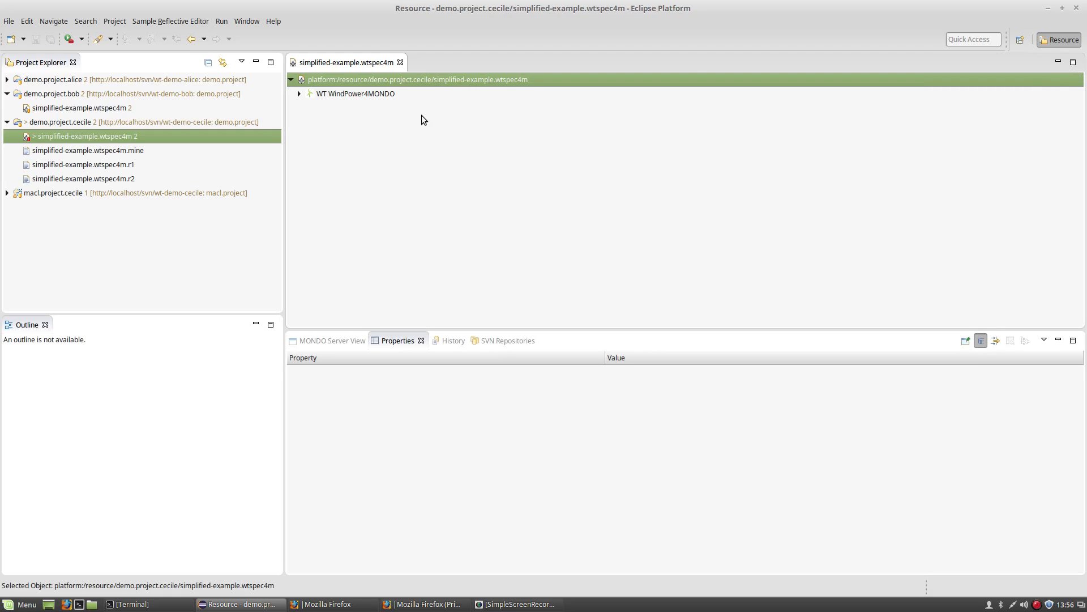
left_click(299, 94)
left_click(326, 96)
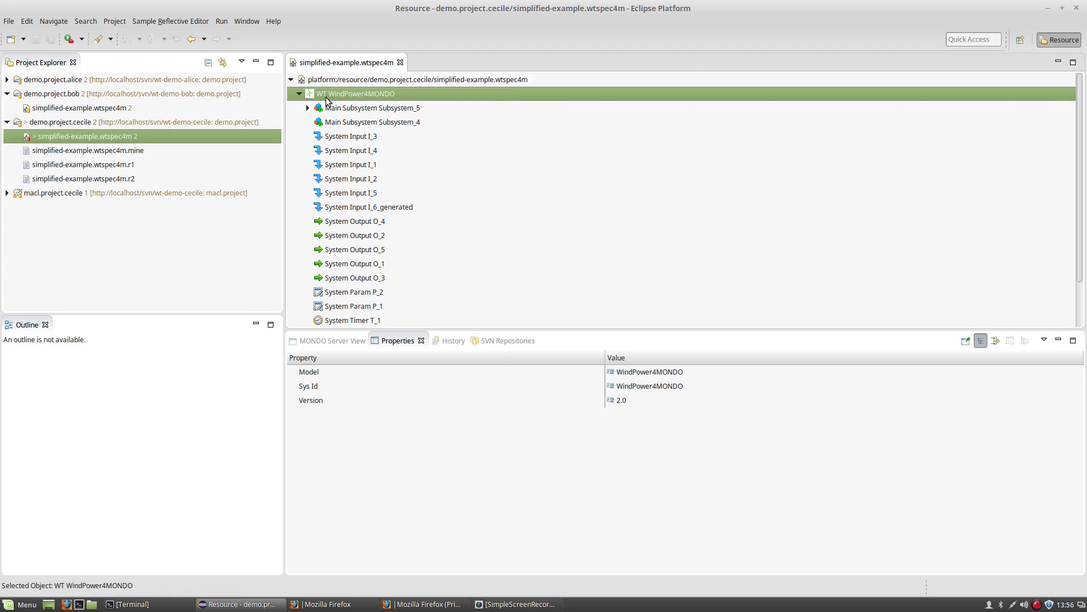
left_click(332, 307)
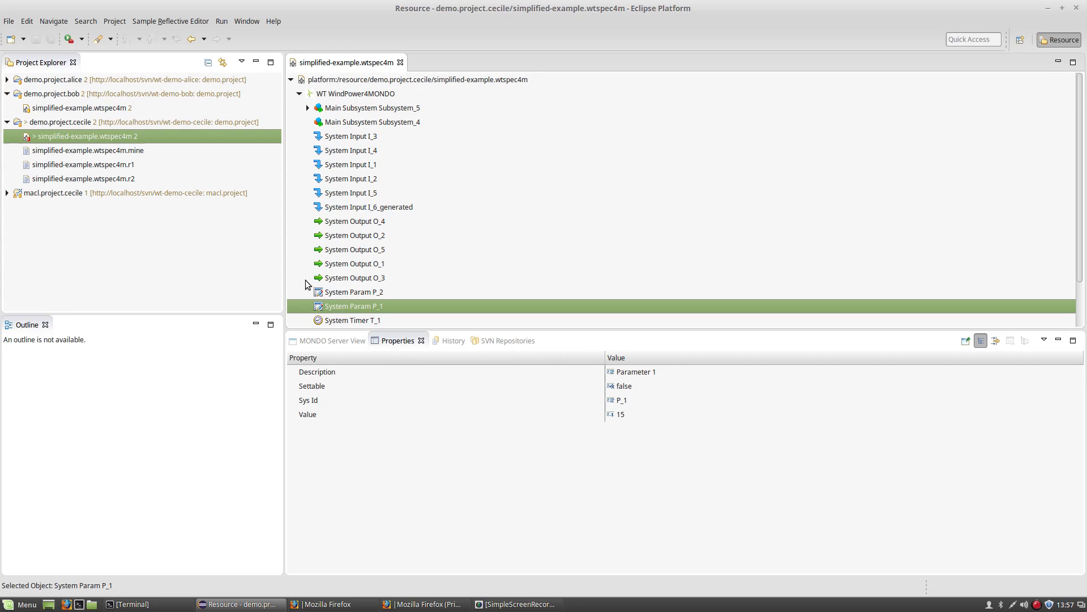
left_click(332, 209)
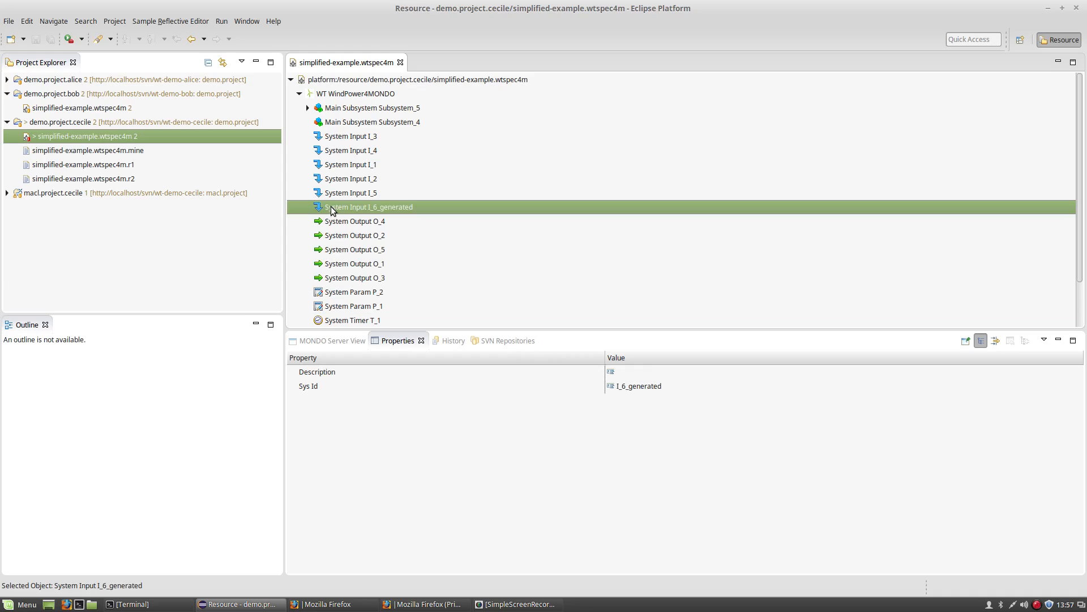
Mark simplified-example.wtspec4m as merged.
right_click(115, 136)
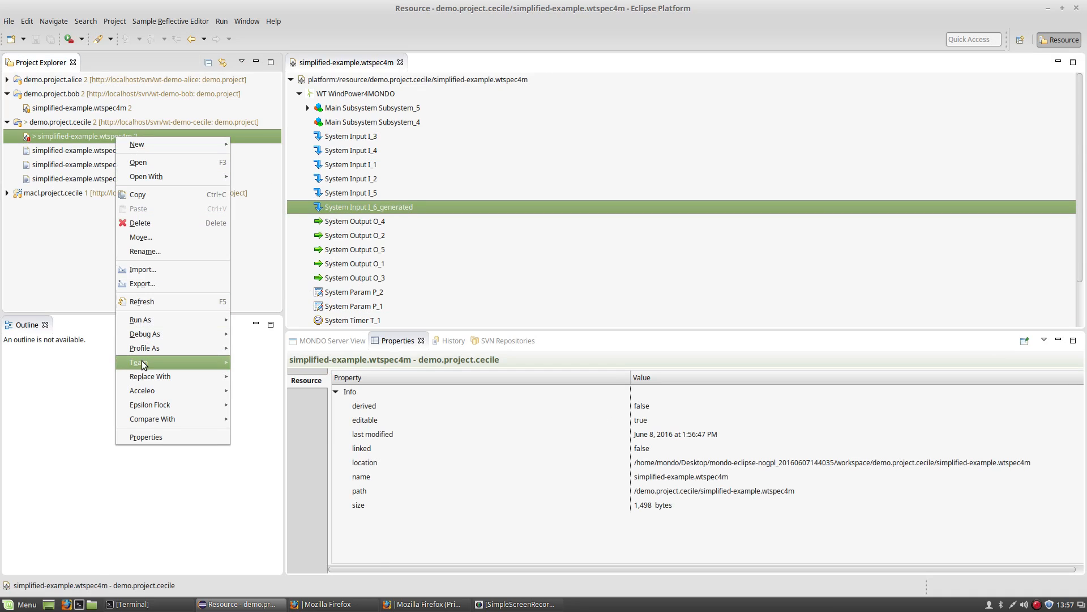
mouse_move(142, 360)
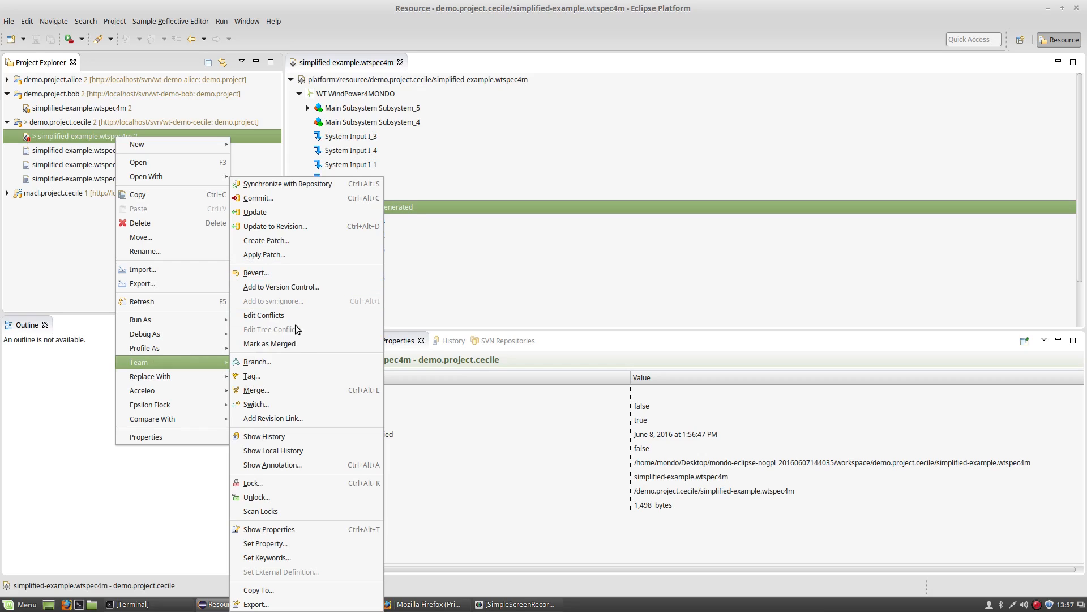
left_click(293, 343)
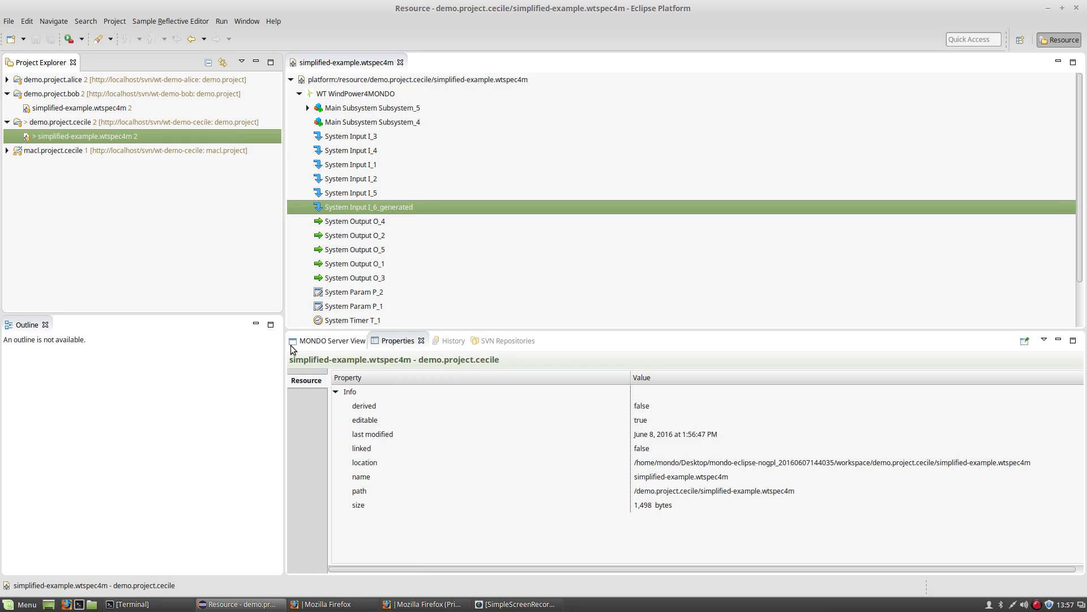
Commit simplified-example.wtspec4m as revision 3 with the earlier model-change comment, then close its editor.
right_click(124, 134)
mouse_move(161, 362)
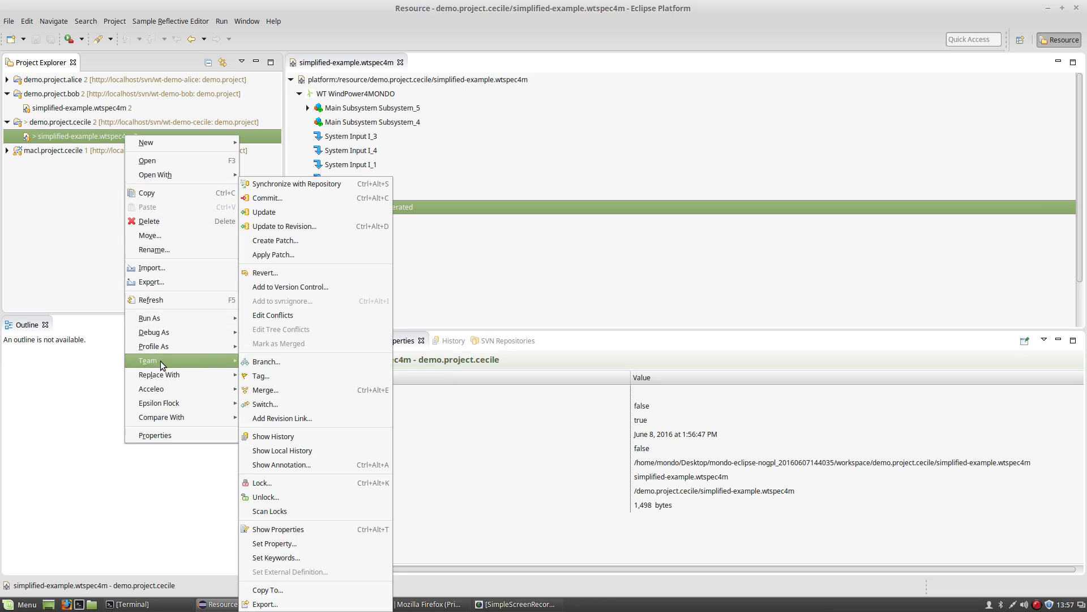
left_click(282, 199)
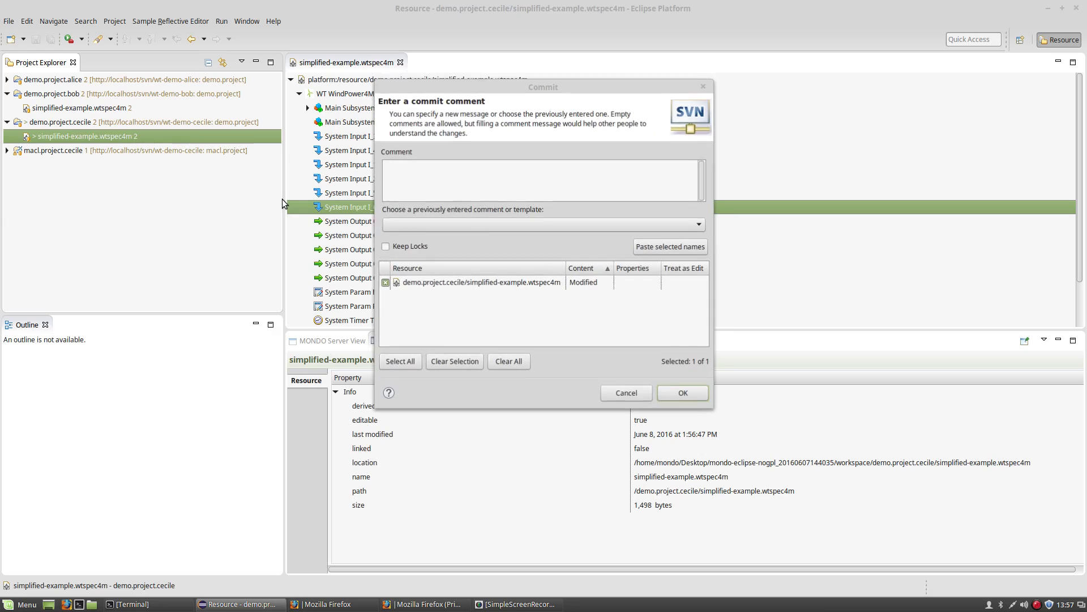
left_click(460, 224)
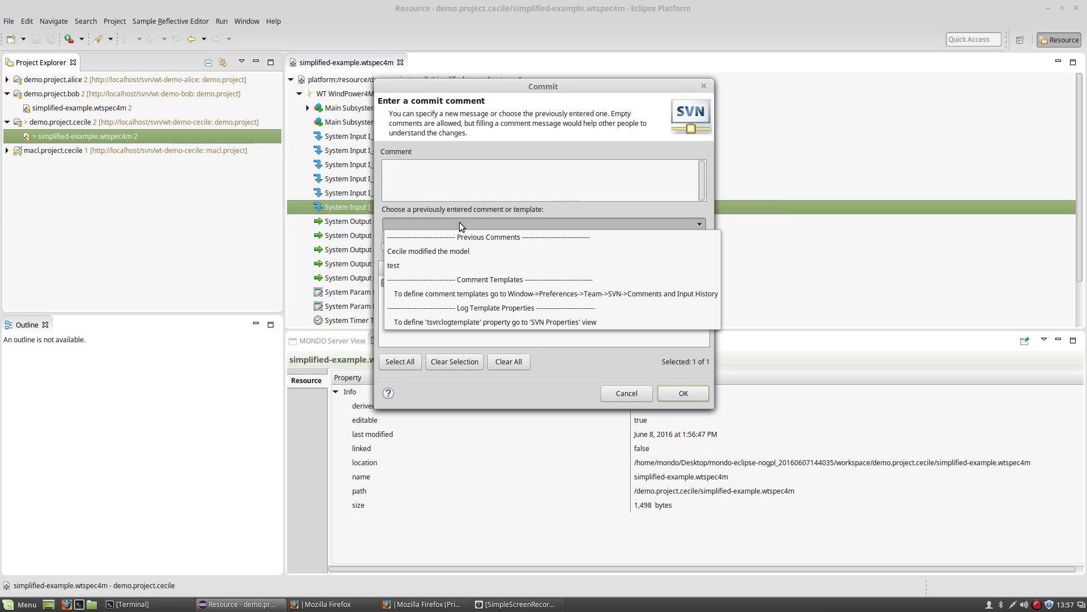
left_click(458, 250)
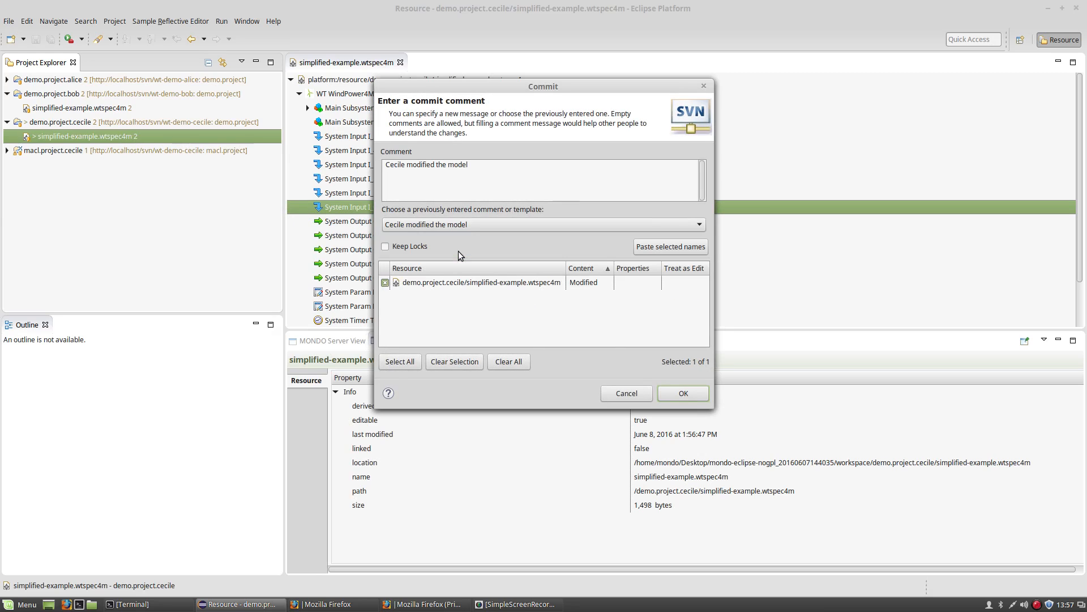
left_click(690, 395)
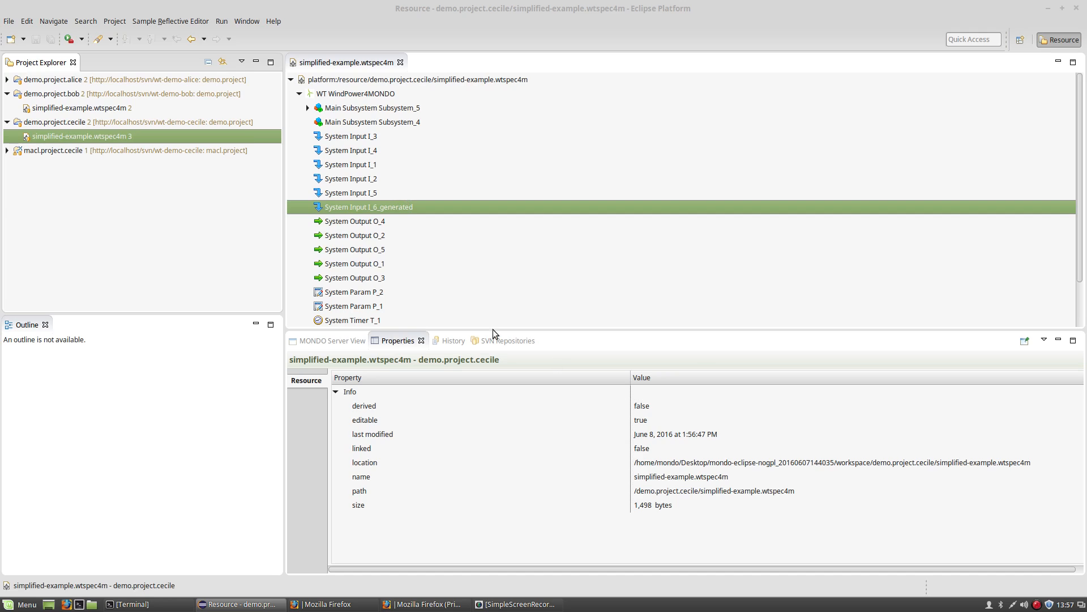
left_click(400, 63)
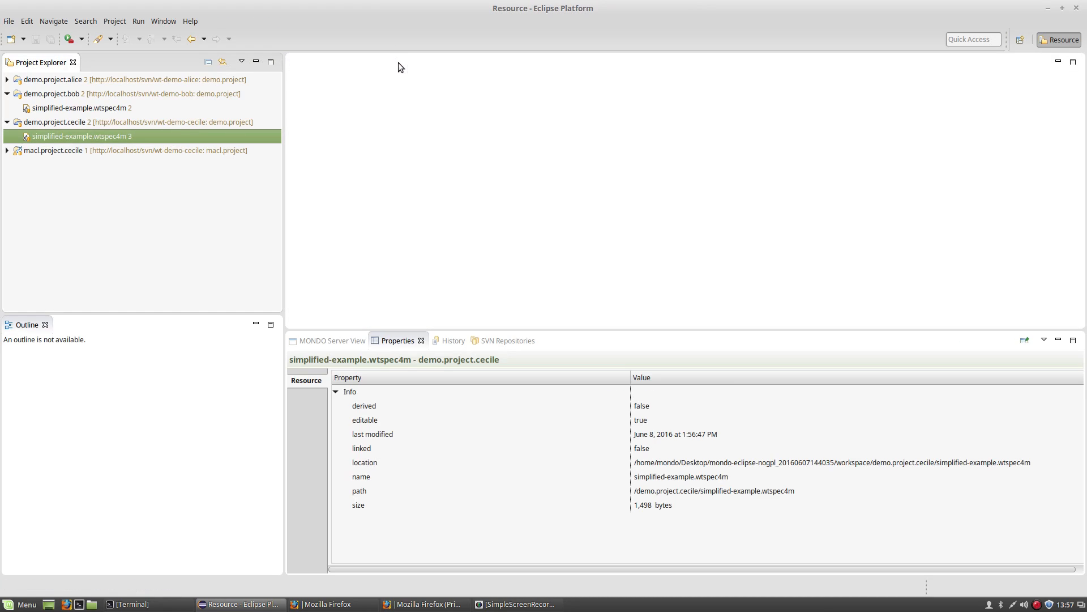
Show the SVN revision history of both projects' simplified-example.wtspec4m copies.
right_click(123, 134)
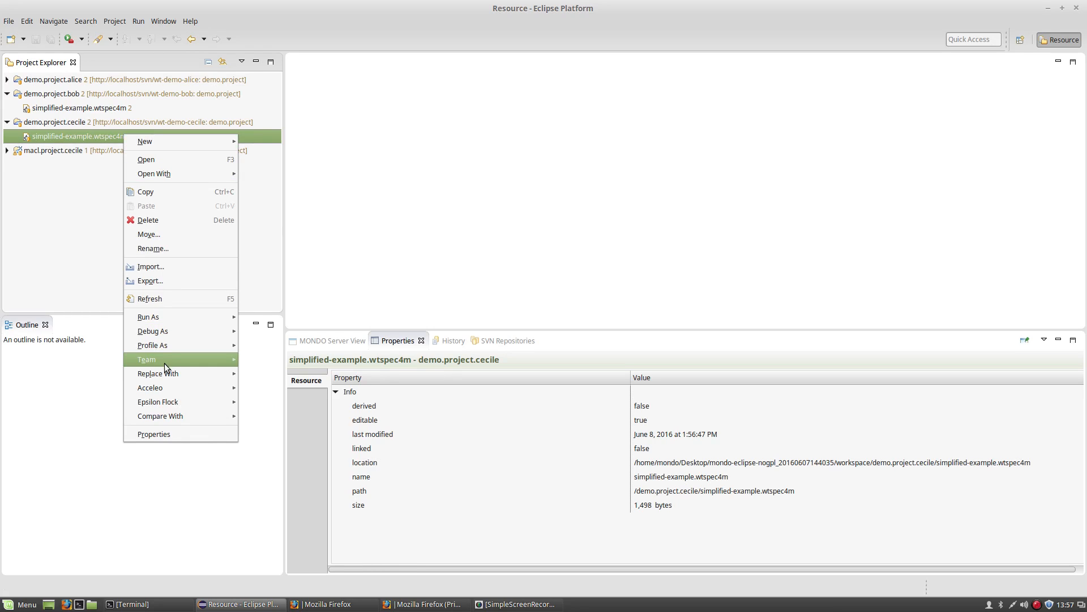
mouse_move(164, 360)
left_click(275, 438)
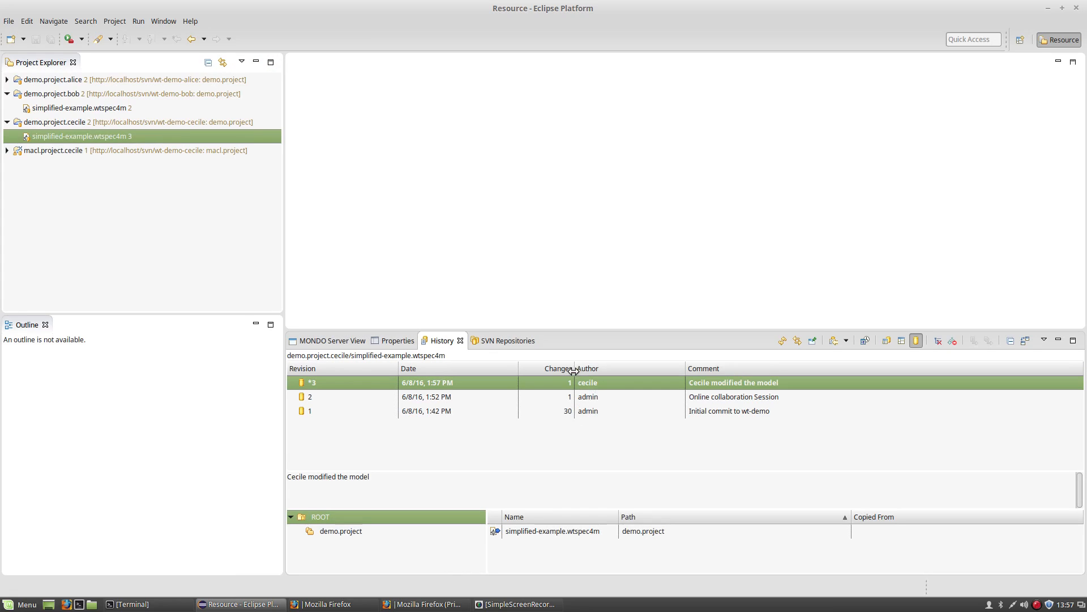
left_click(83, 105)
right_click(82, 107)
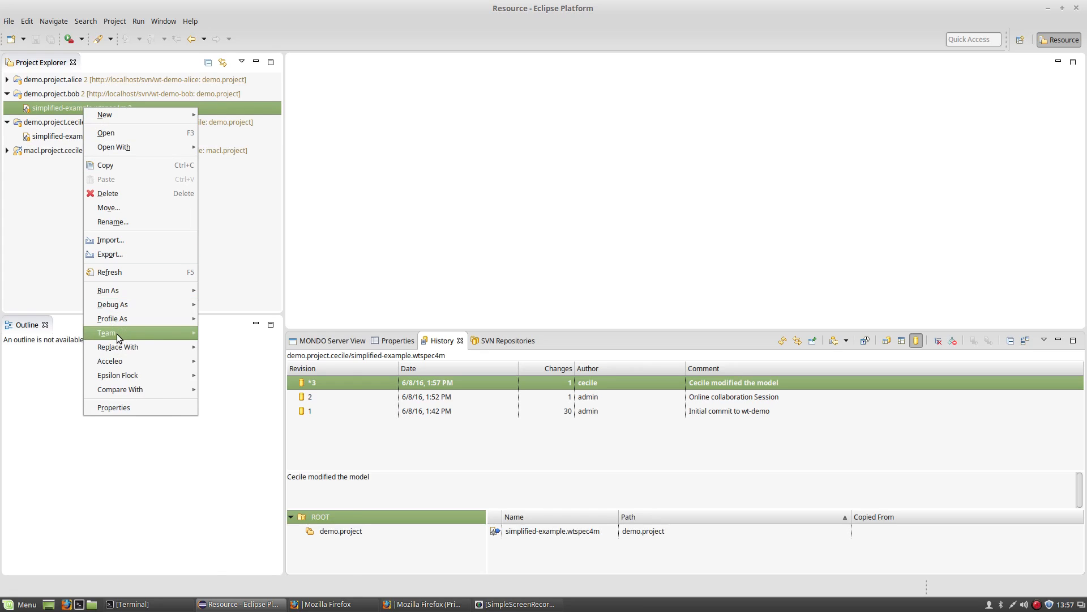
mouse_move(119, 337)
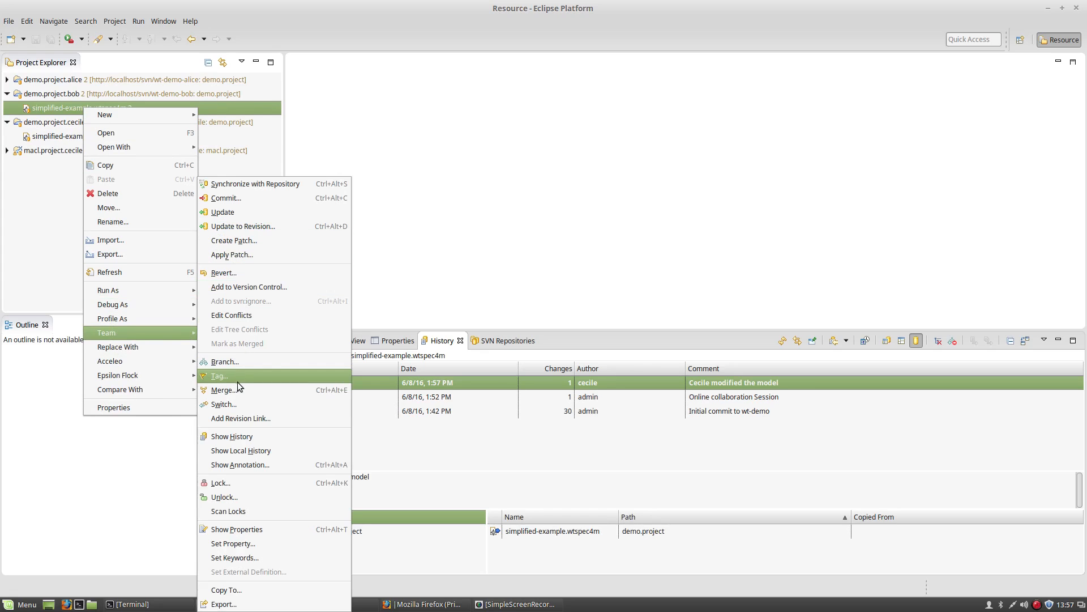
left_click(234, 436)
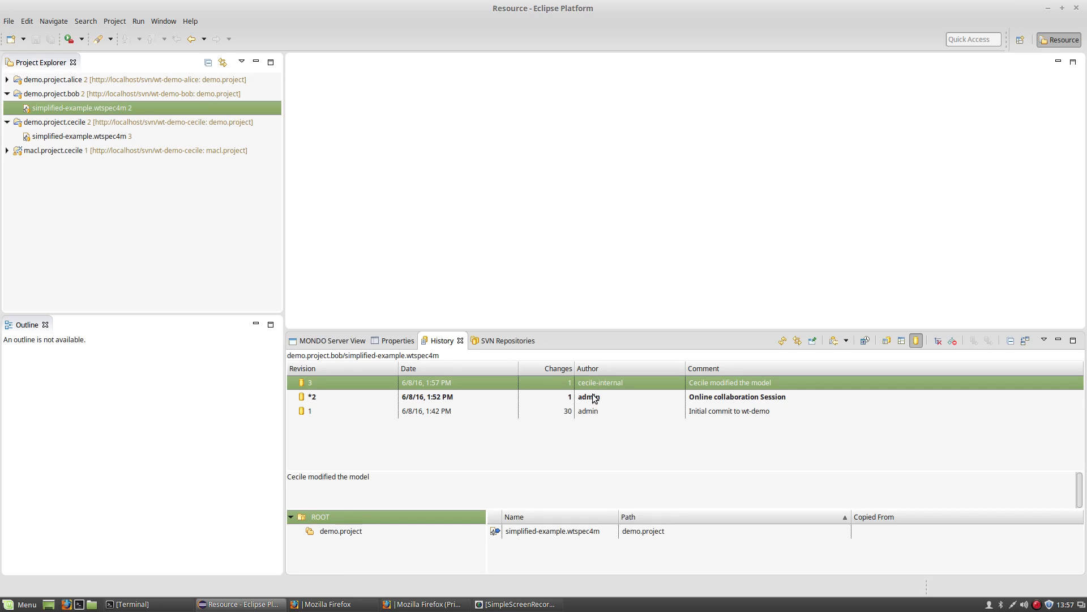
right_click(64, 95)
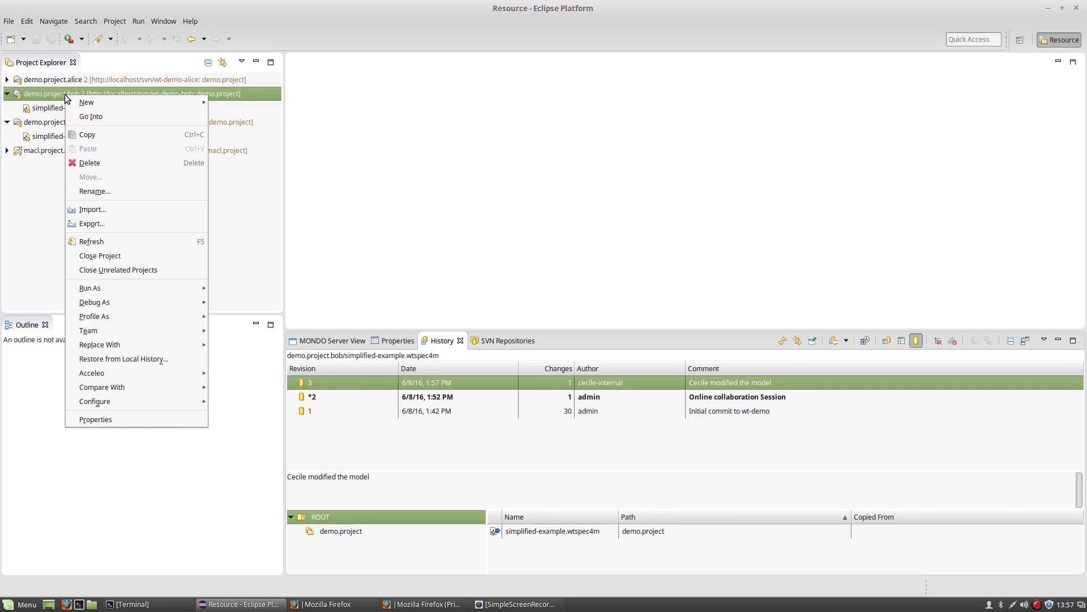
Update the demo.project.bob project so its model reaches revision 3.
mouse_move(117, 330)
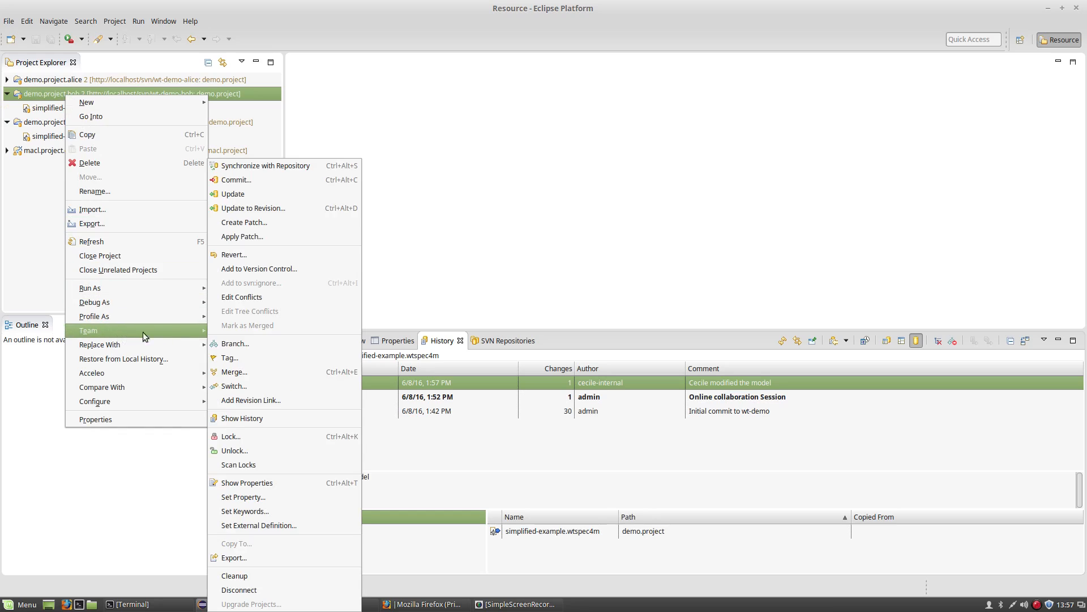
left_click(248, 192)
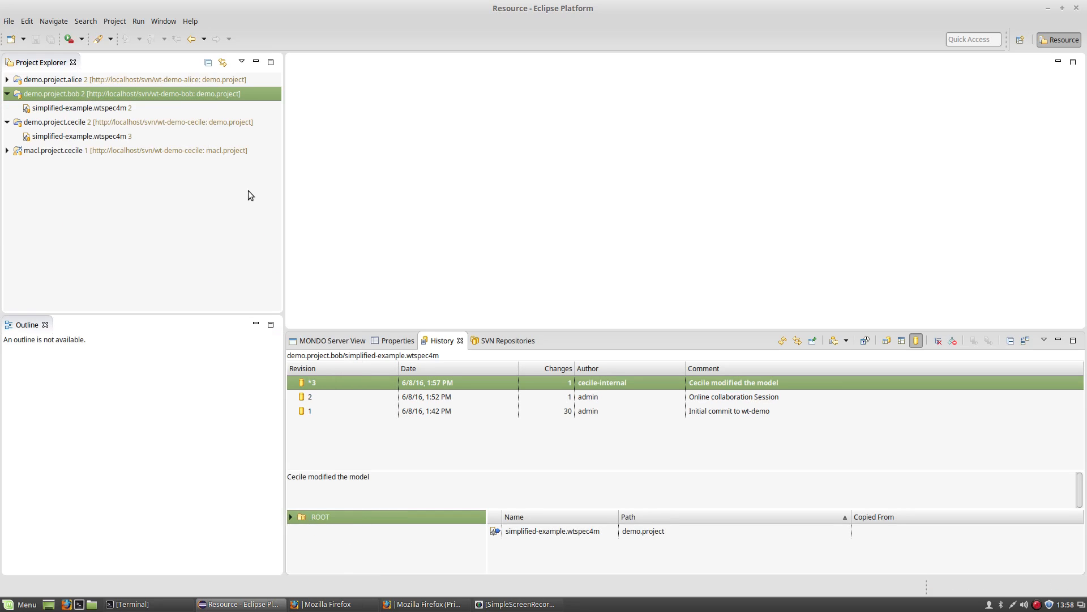
left_click(113, 110)
left_click(112, 136)
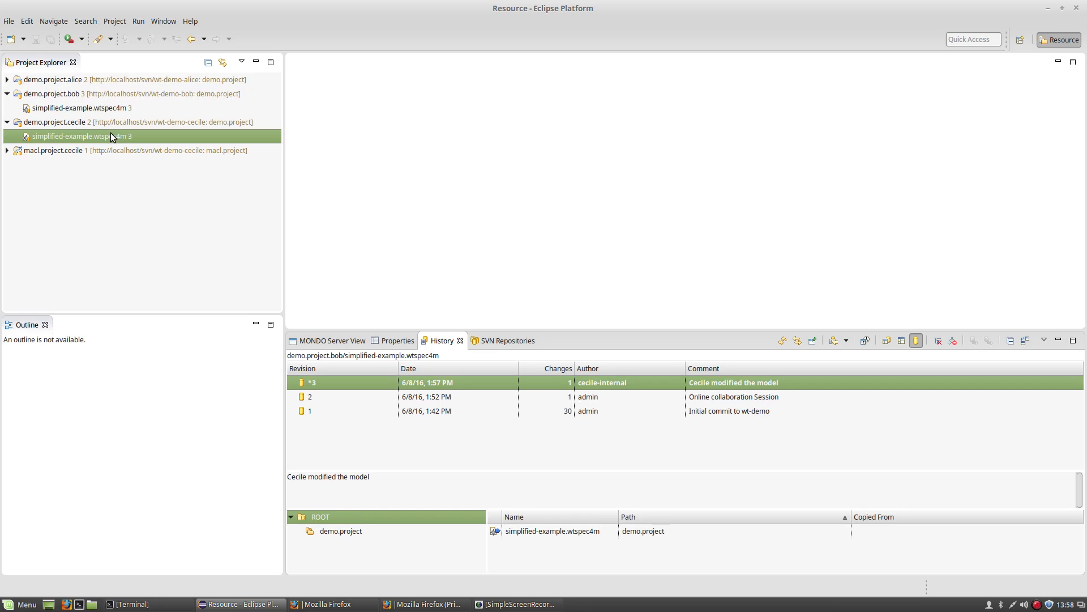
Expand macl.project.cecile > src > macl.project and select lock.mpbl.
left_click(7, 150)
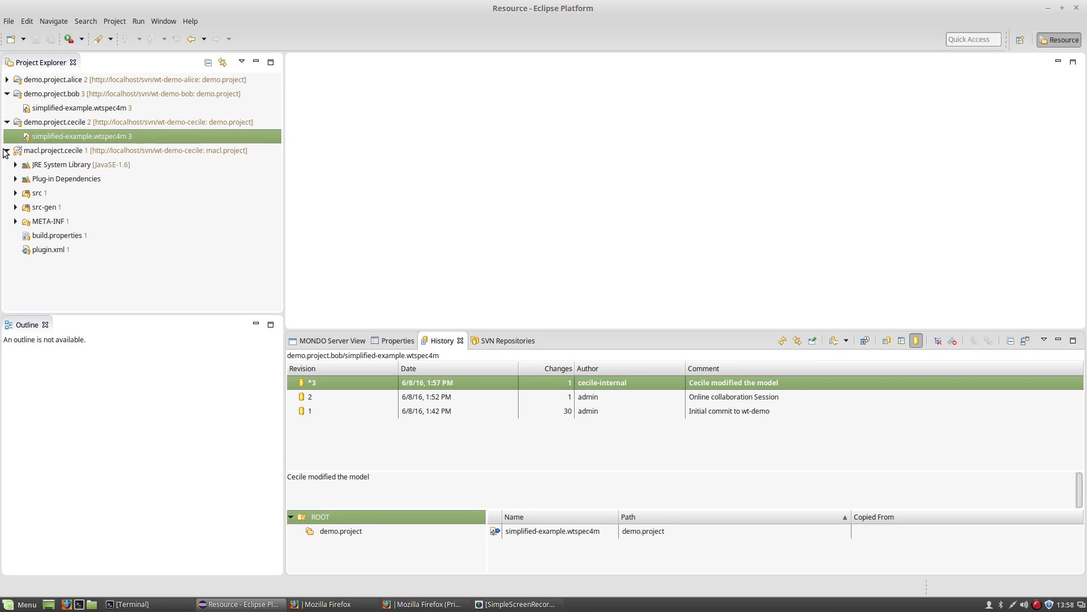
left_click(15, 193)
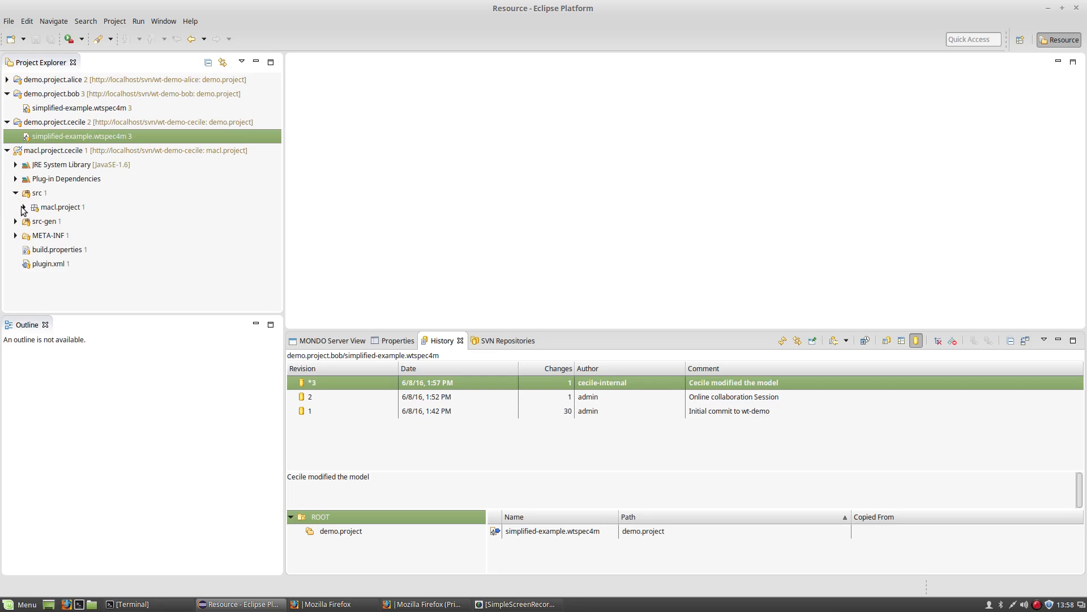
left_click(24, 208)
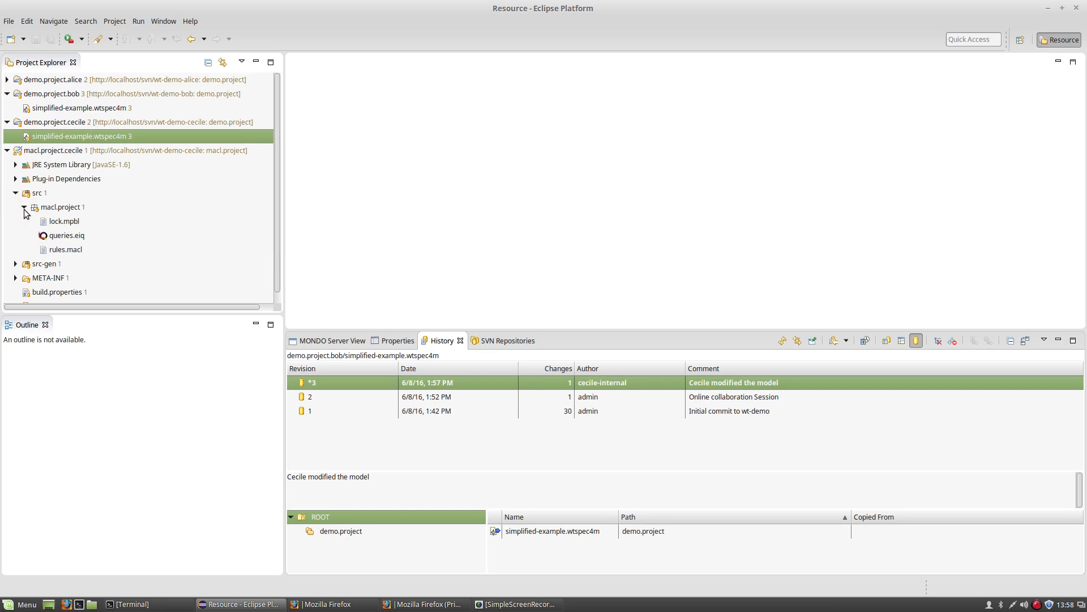
left_click(57, 222)
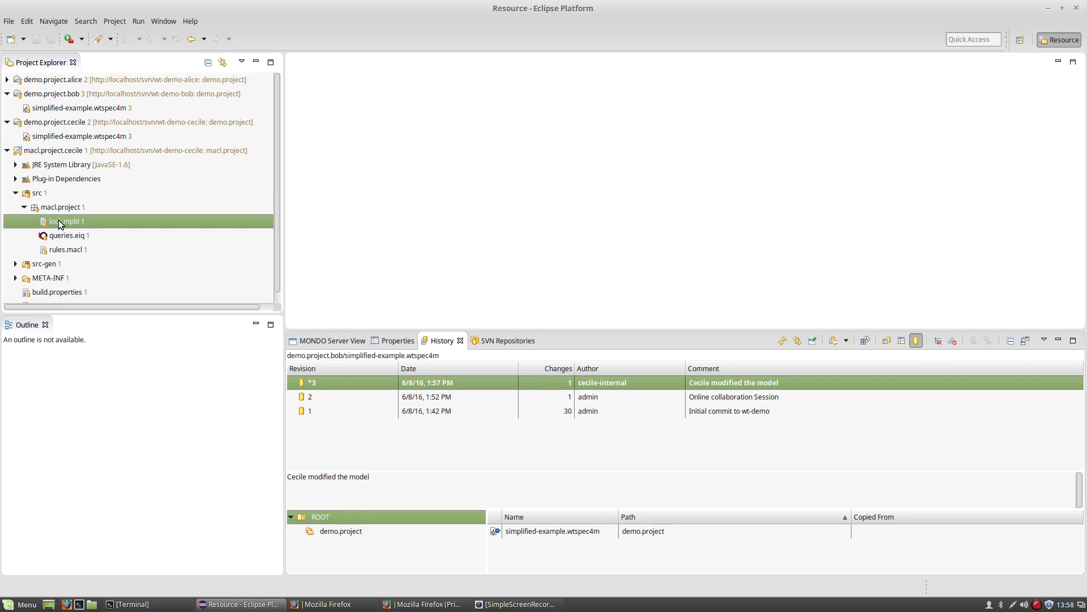
Uncomment the lockParameterValues lock in lock.mpbl and save the file.
double_click(60, 223)
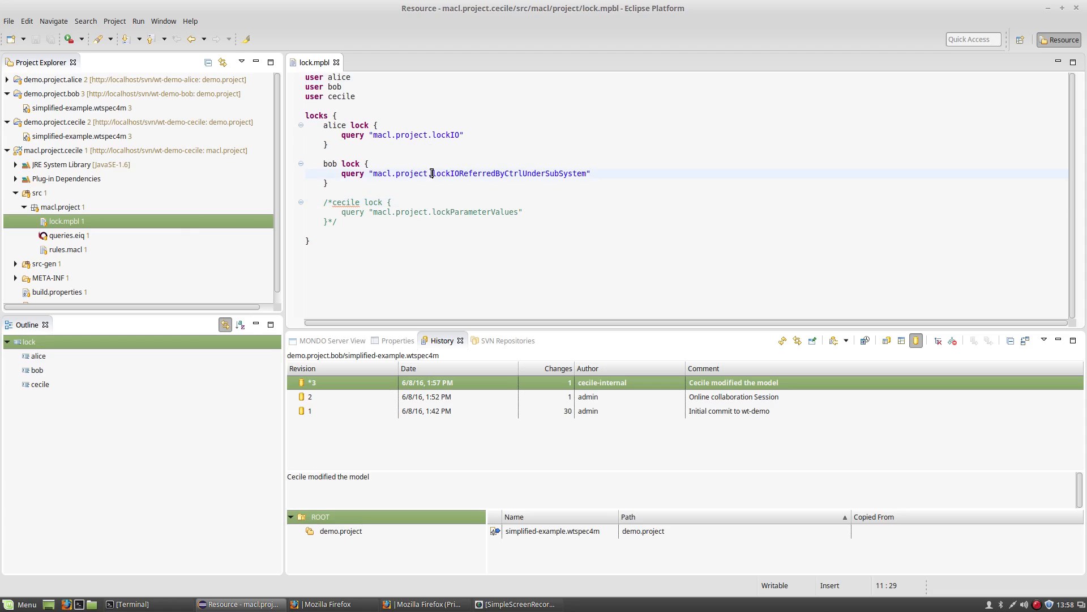
left_click(403, 225)
key("BackSpace")
key("BackSpace")
left_click(332, 203)
key("BackSpace")
key("BackSpace")
left_click(348, 224)
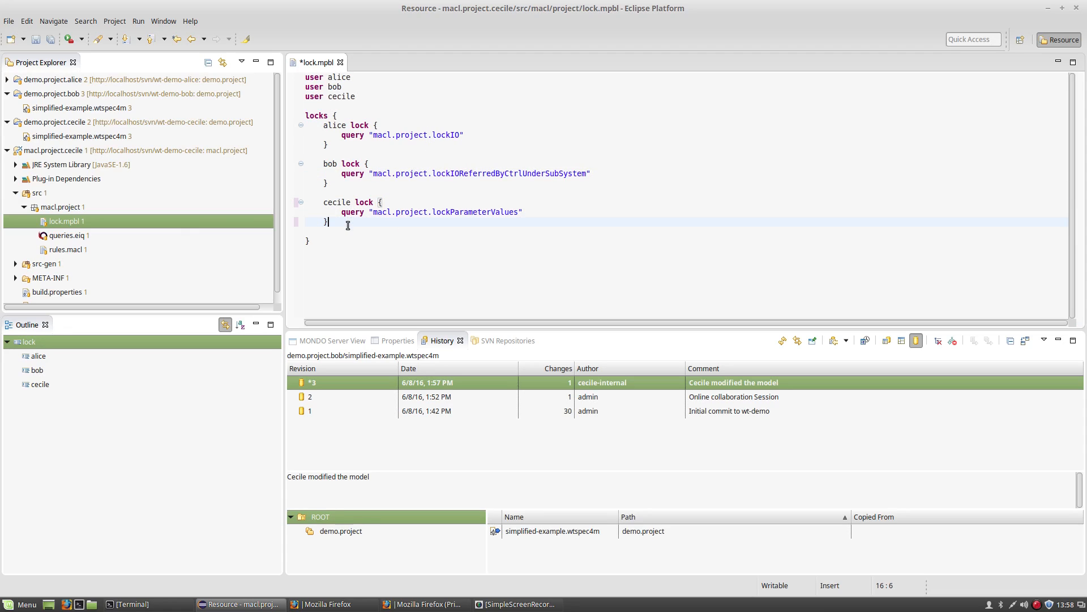
key("ctrl+s")
Commit lock.mpbl as revision 4 with a comment about locking the System Param values.
right_click(85, 222)
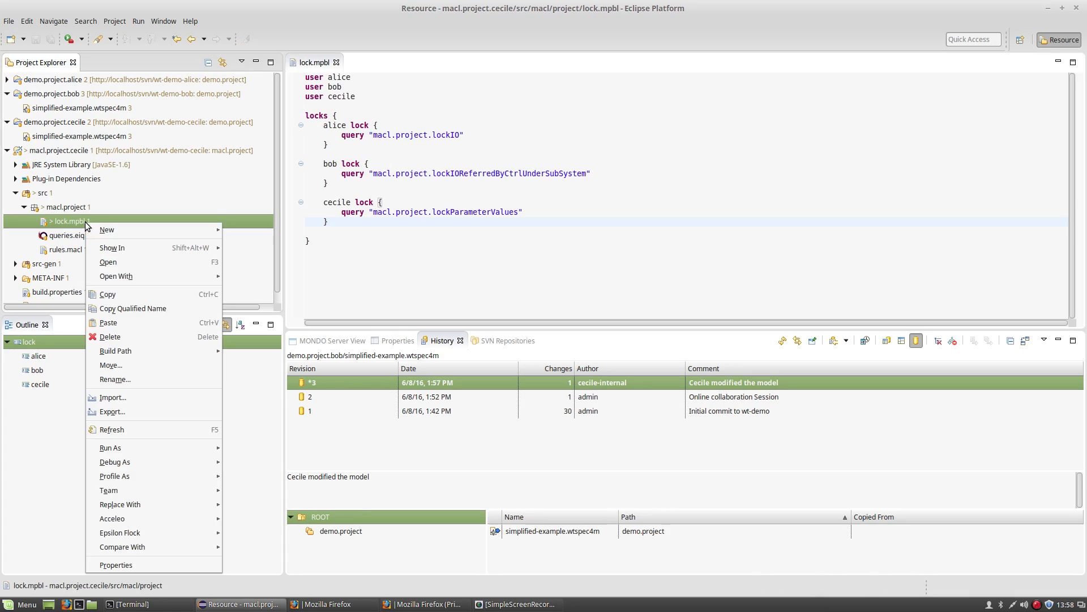
mouse_move(113, 490)
left_click(287, 199)
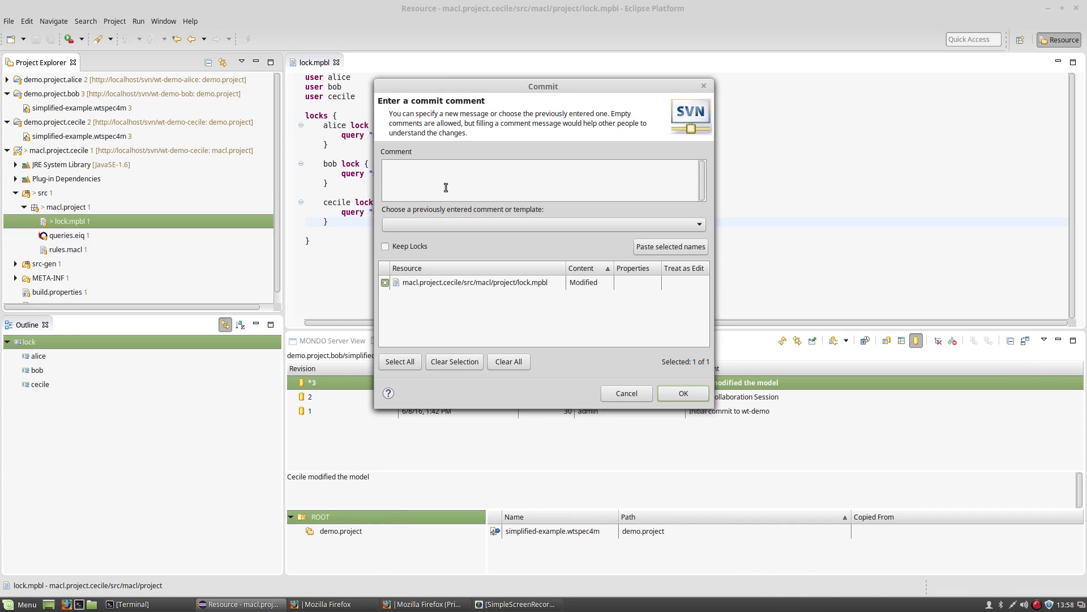
type("Cecile locks the System Param objects")
left_click(682, 395)
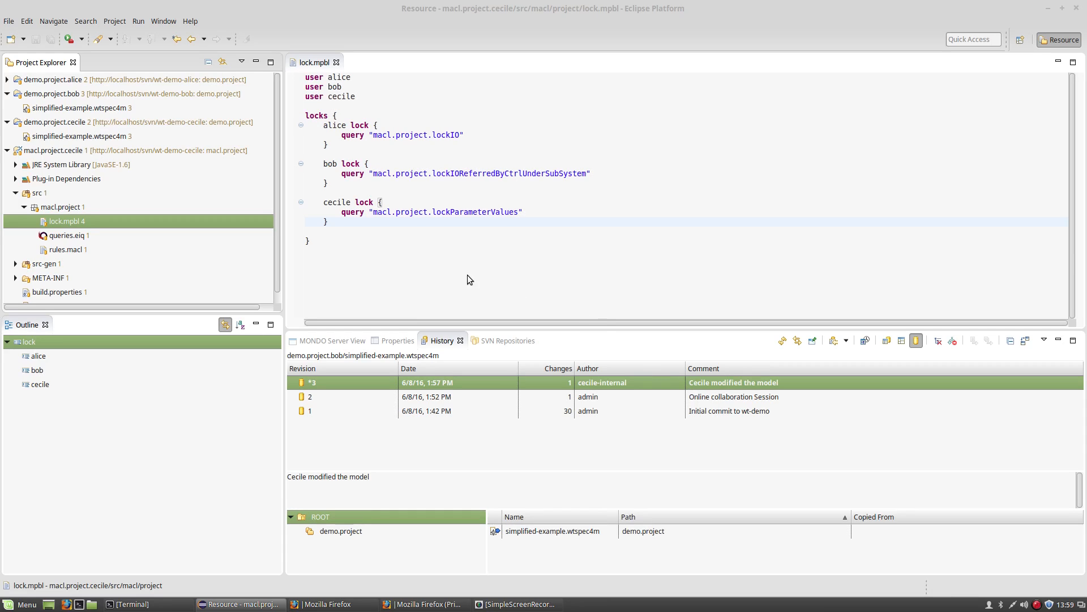
Open demo.project.bob's simplified-example.wtspec4m and show System Param P_2's properties.
left_click(89, 107)
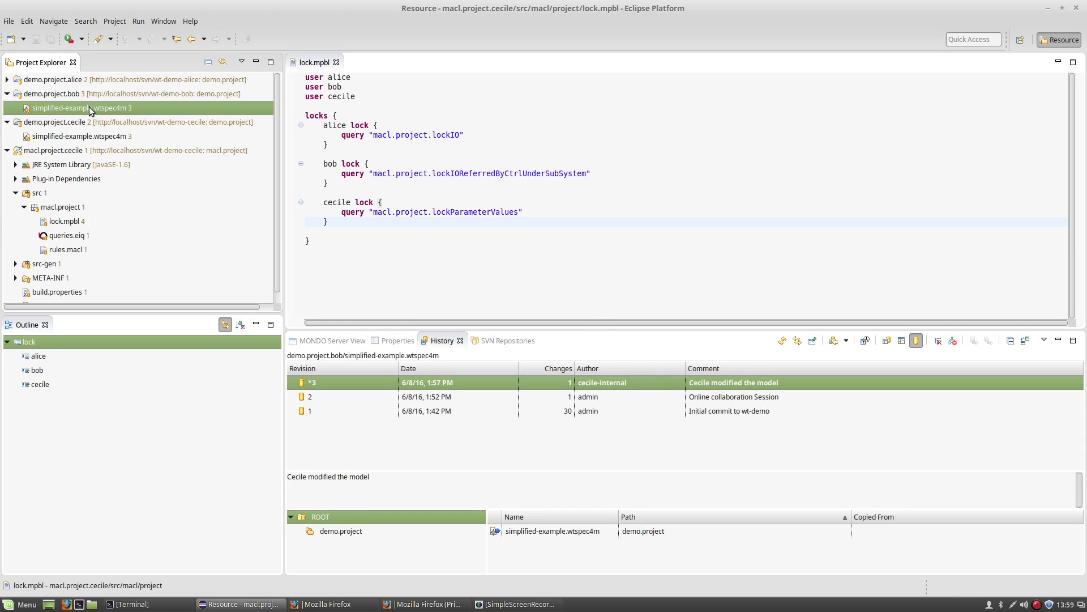
double_click(79, 108)
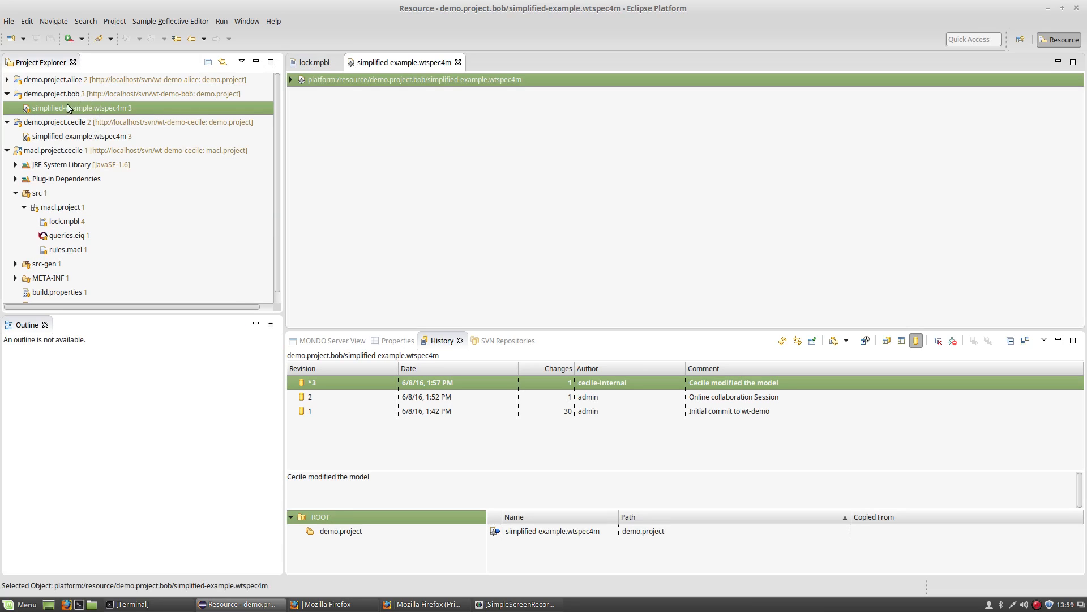
left_click(290, 80)
left_click(299, 94)
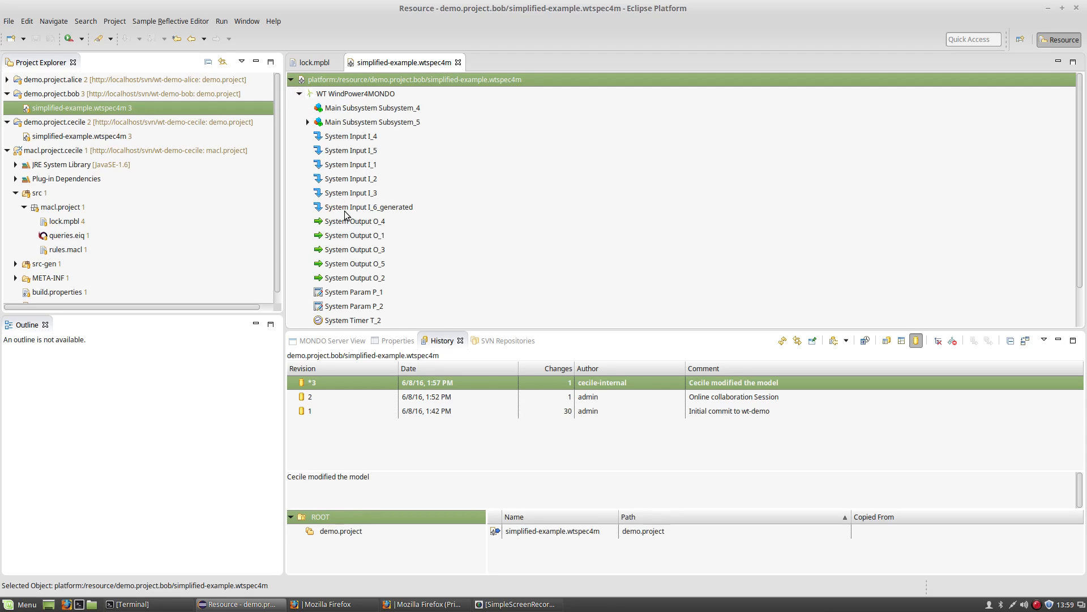
left_click(350, 306)
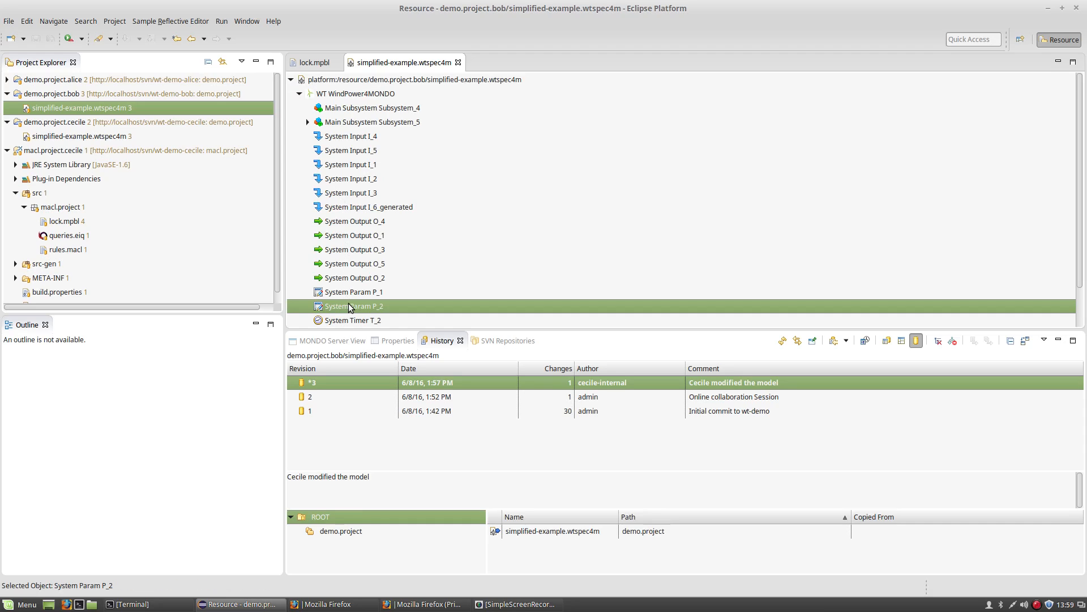
left_click(397, 340)
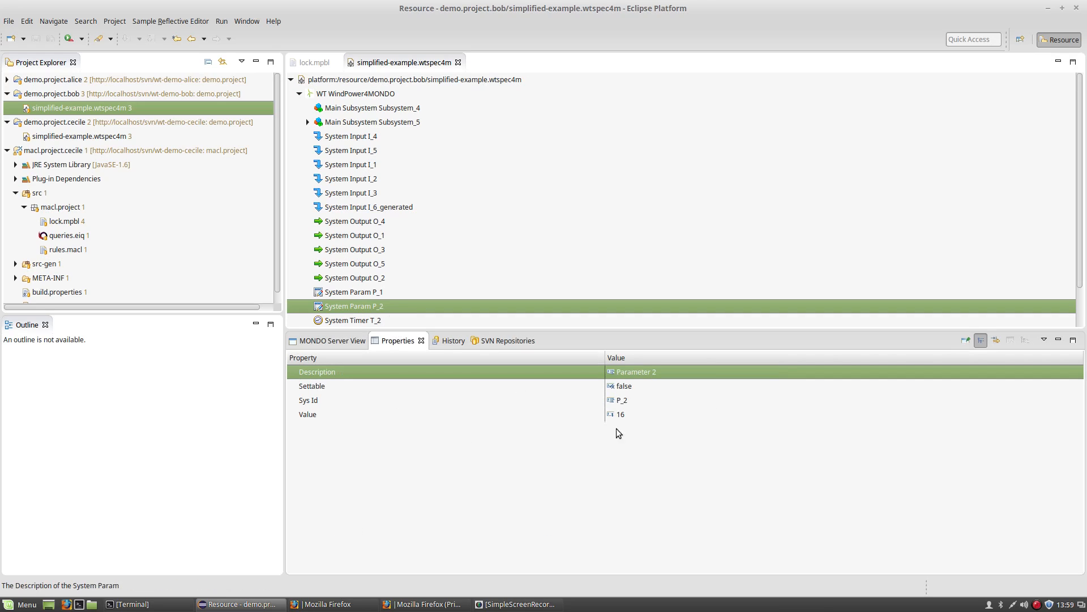
Change P_2's Value from 16 to 17 and save the model.
left_click(646, 420)
type("1")
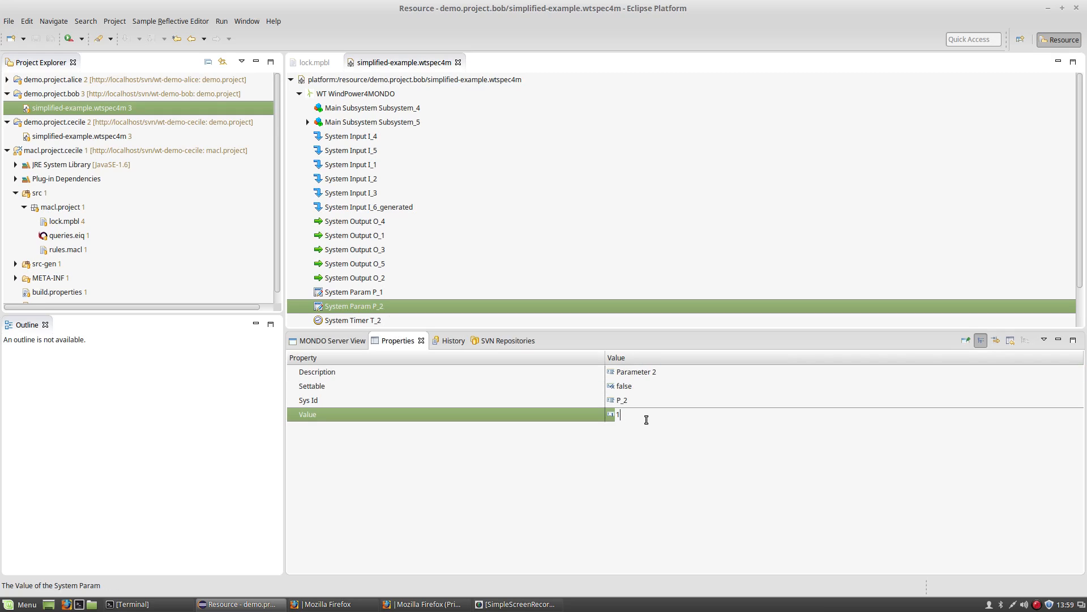
key("Return")
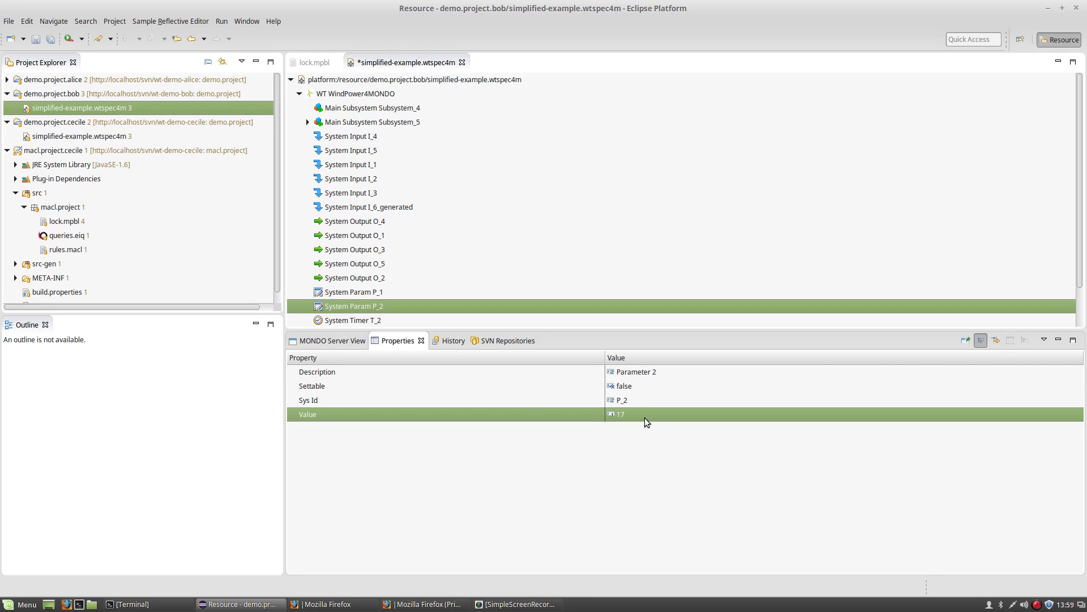
left_click(480, 307)
key("ctrl+s")
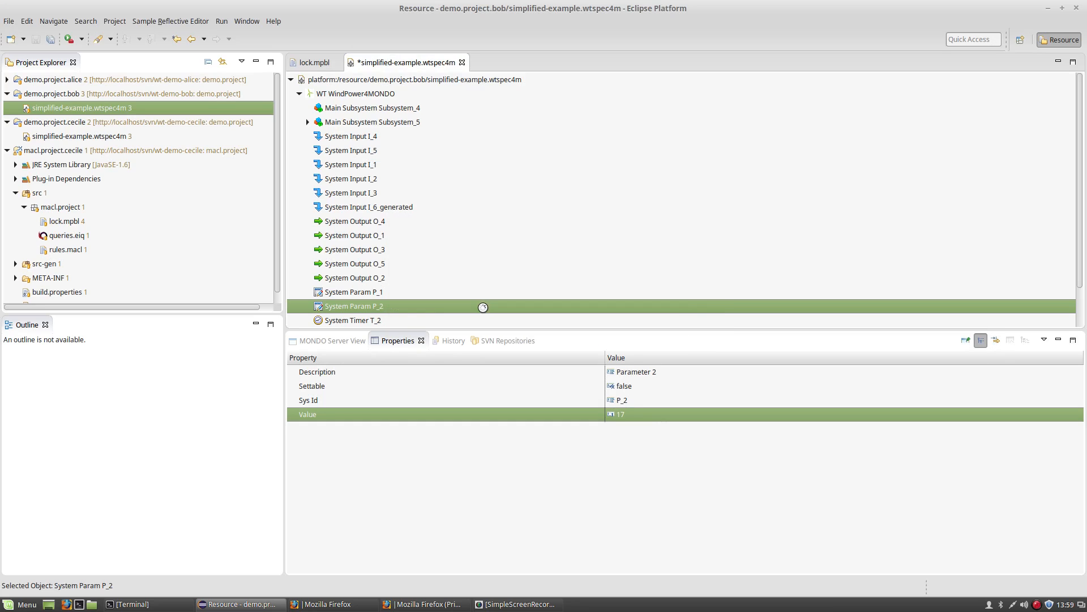
left_click(121, 106)
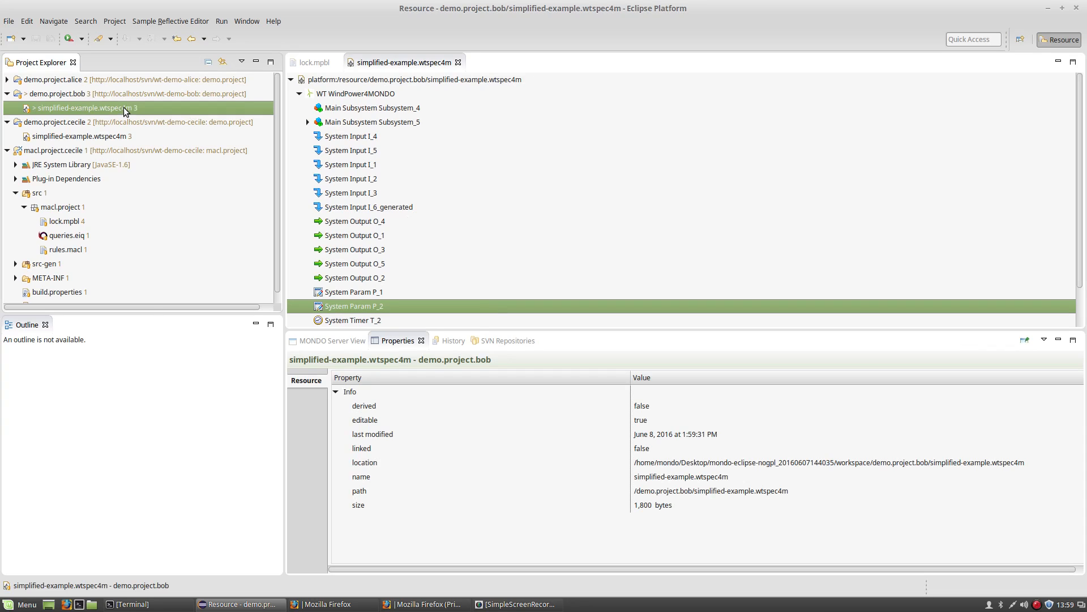
Try committing the model with a comment about modifying the Param value.
right_click(124, 107)
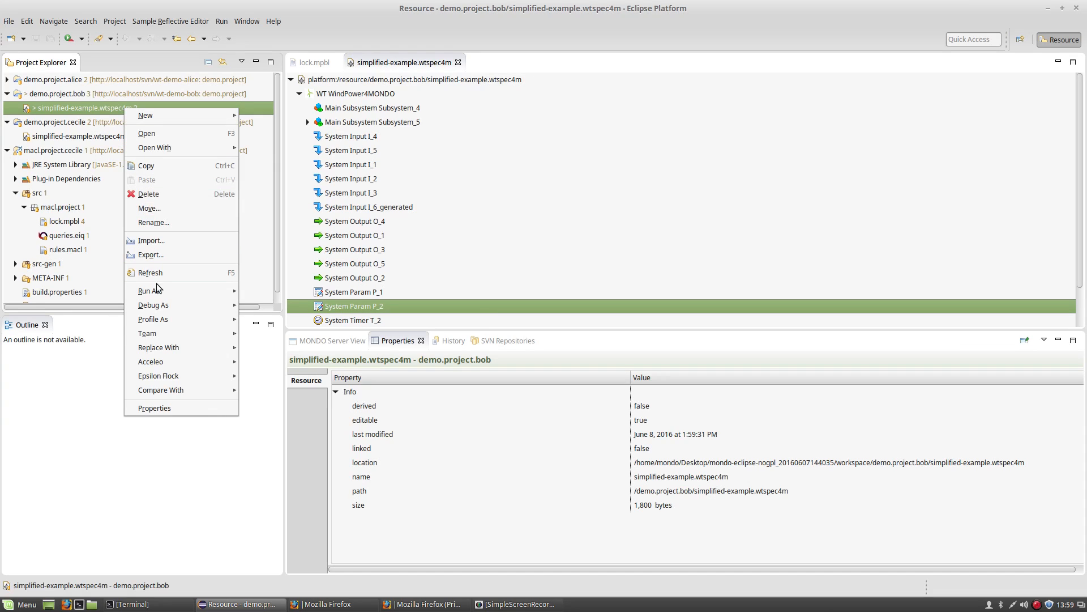
mouse_move(155, 335)
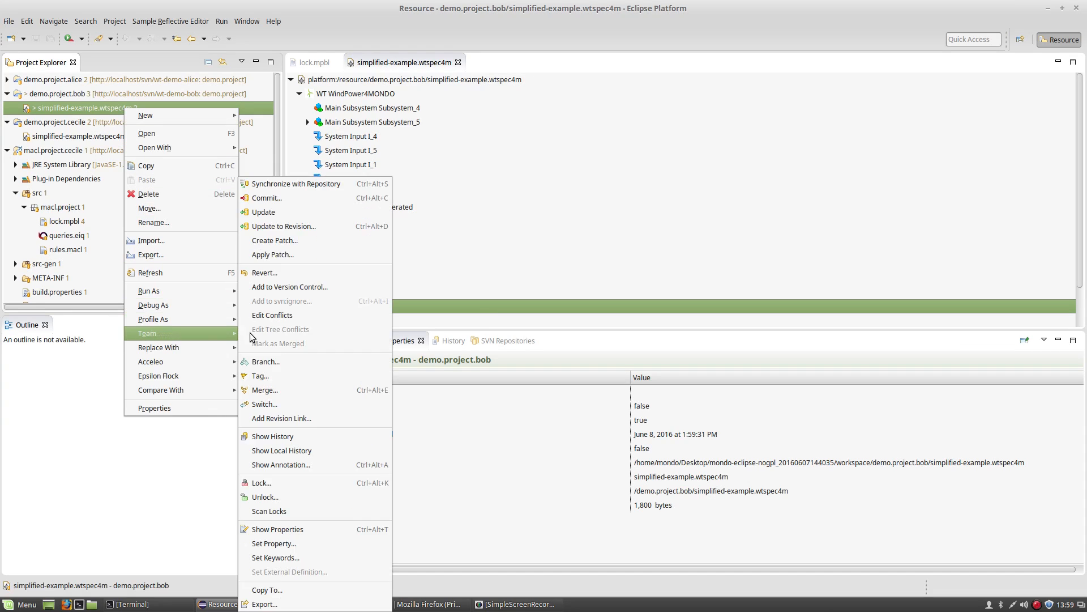
left_click(281, 198)
type("Bob modifies the Param value")
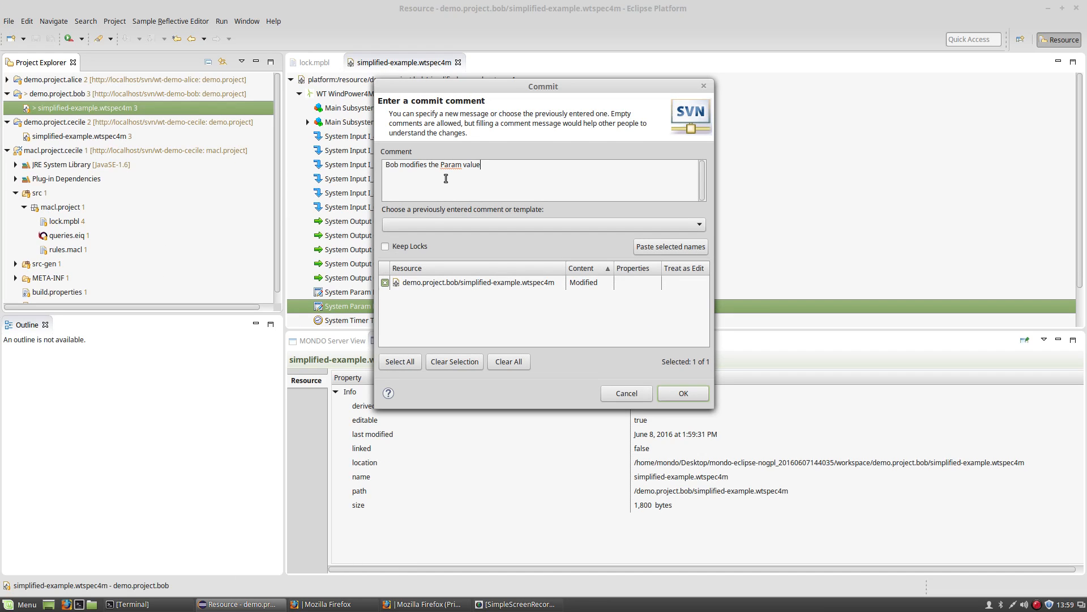
left_click(684, 393)
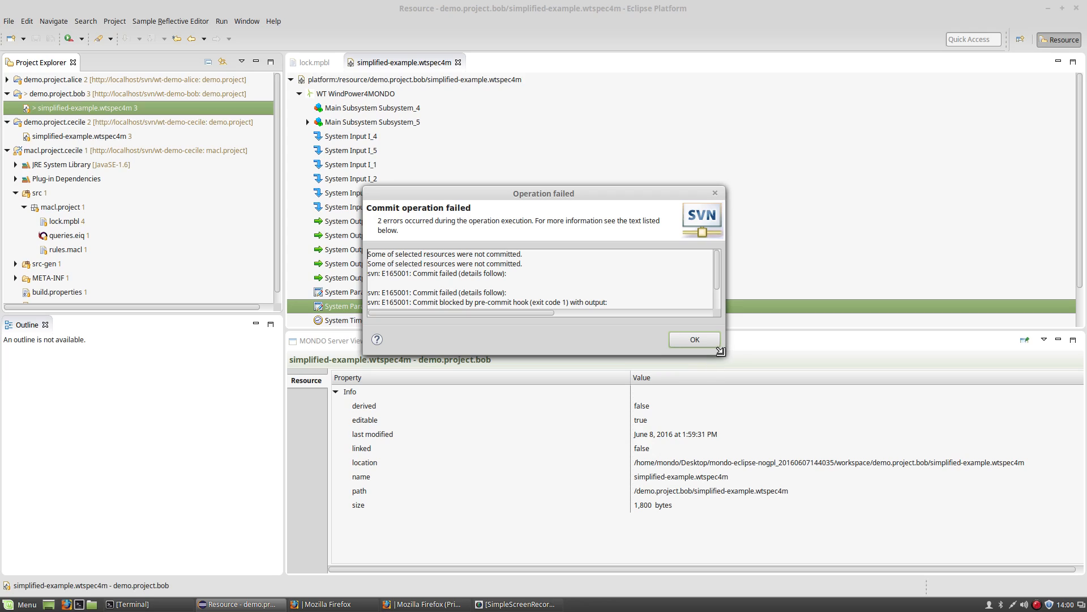
Enlarge the commit error, highlight the lock-violation line, and dismiss it.
left_click_drag(725, 356, 735, 432)
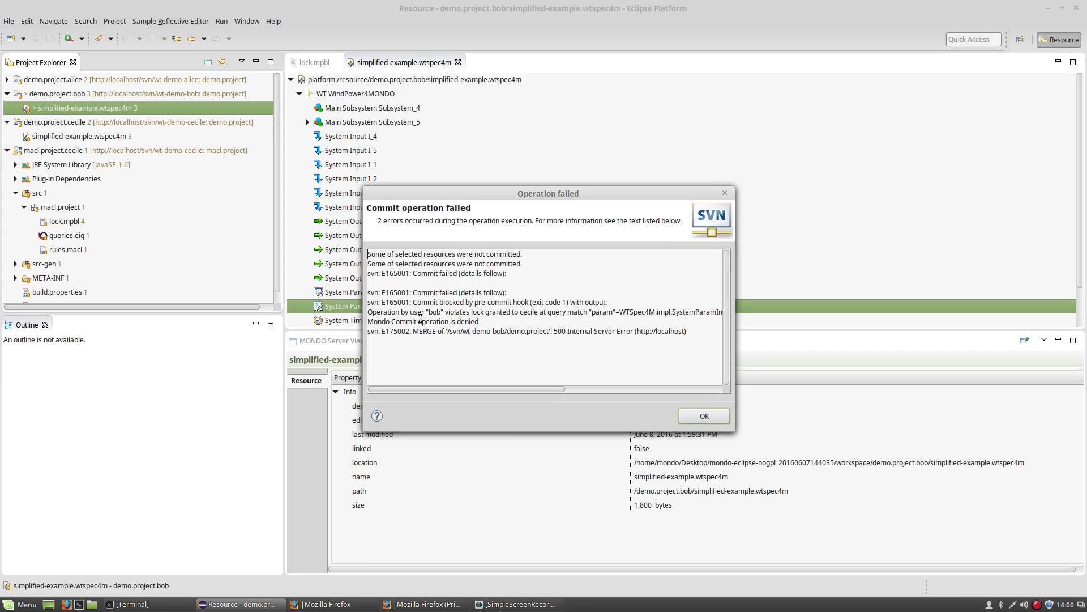
left_click_drag(380, 313, 547, 314)
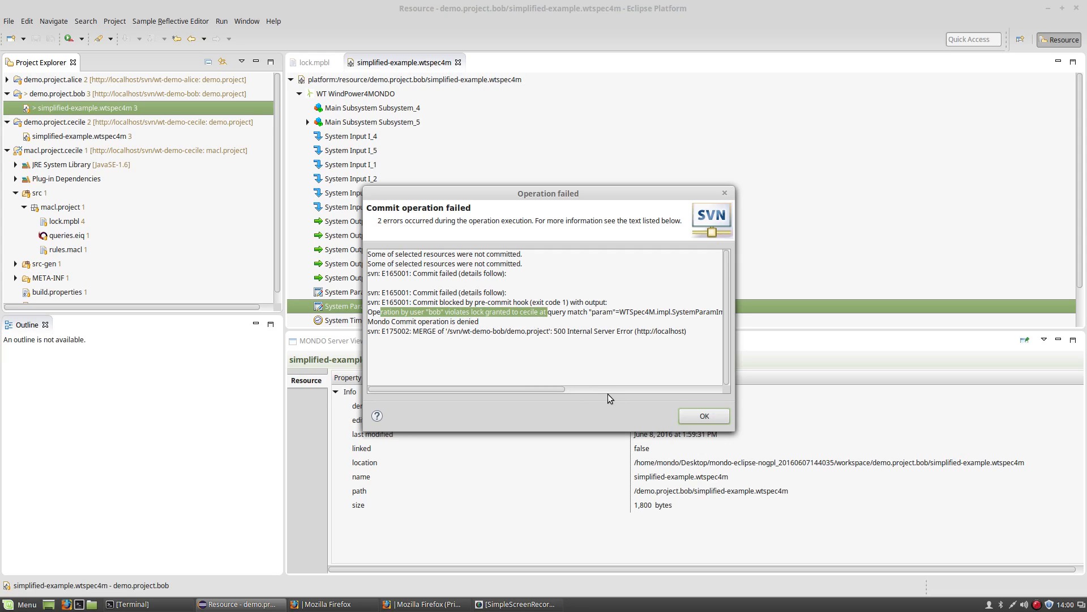
left_click(706, 419)
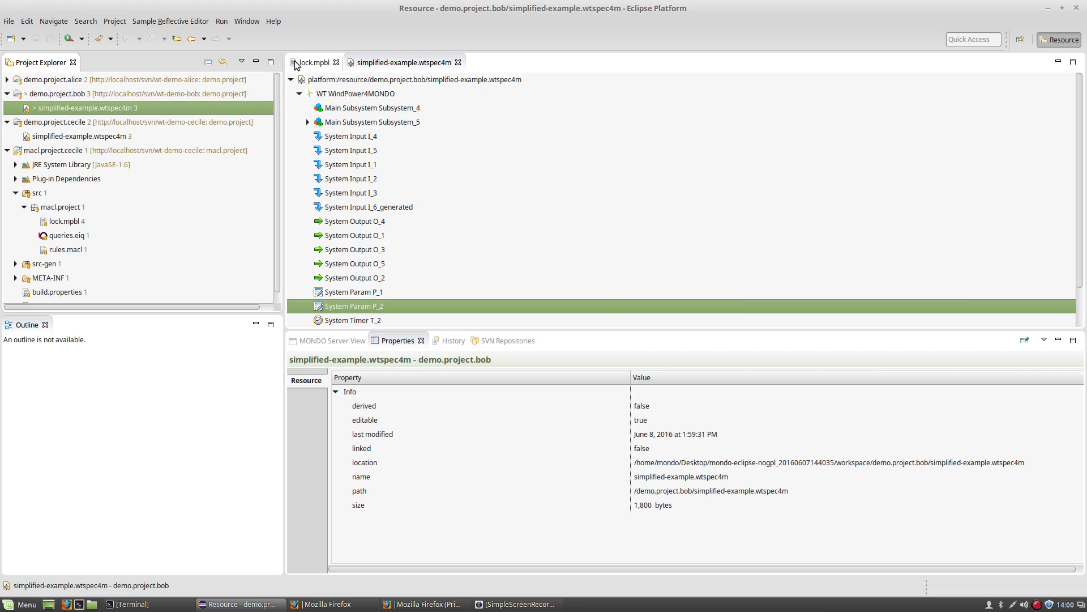
Comment out the third lock block in lock.mpbl with /* */ and save the file.
left_click(299, 63)
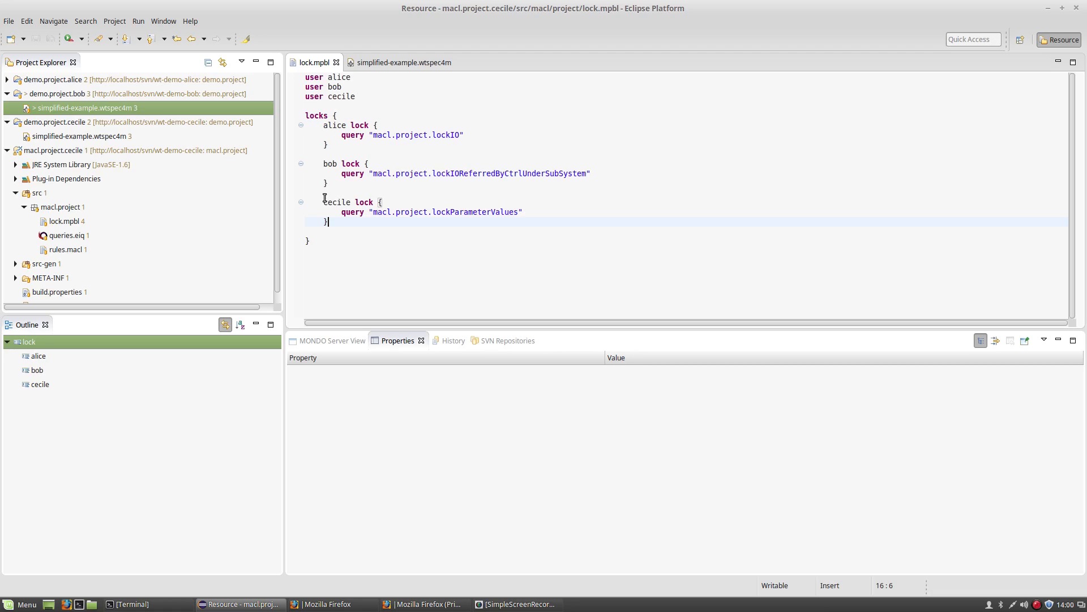
type("*/")
left_click(324, 201)
type("/*")
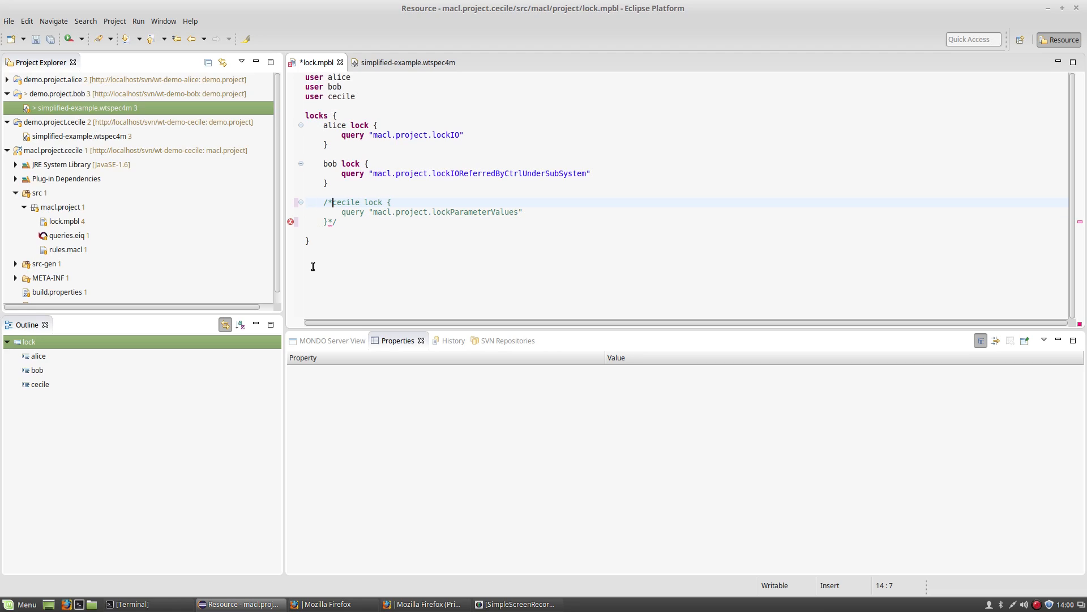
key("ctrl+s")
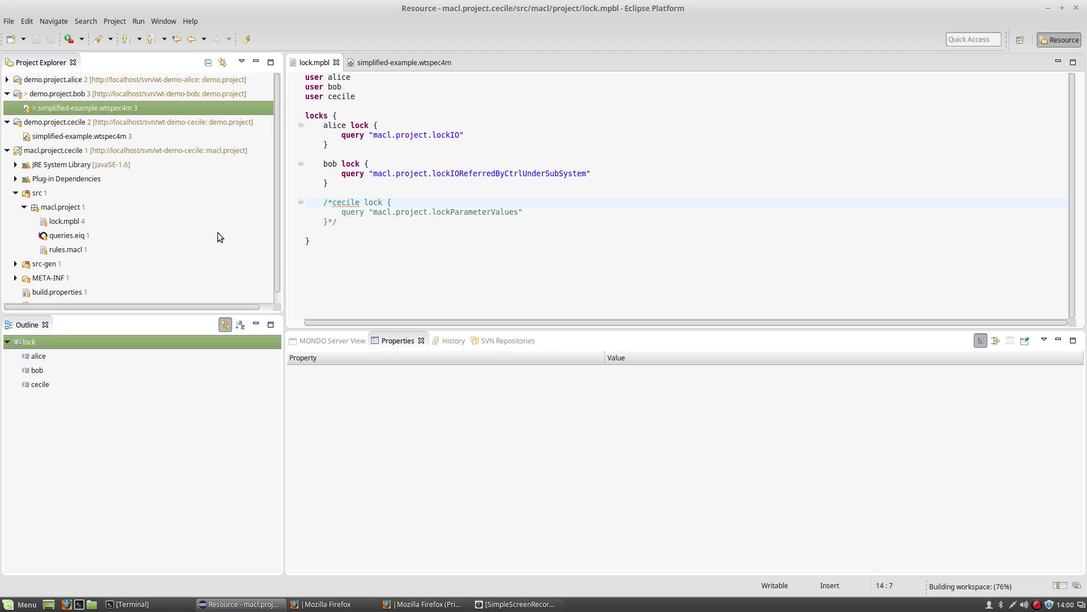
Commit the edited lock.mpbl to SVN as revision 5.
left_click(63, 224)
key("ctrl+alt+c")
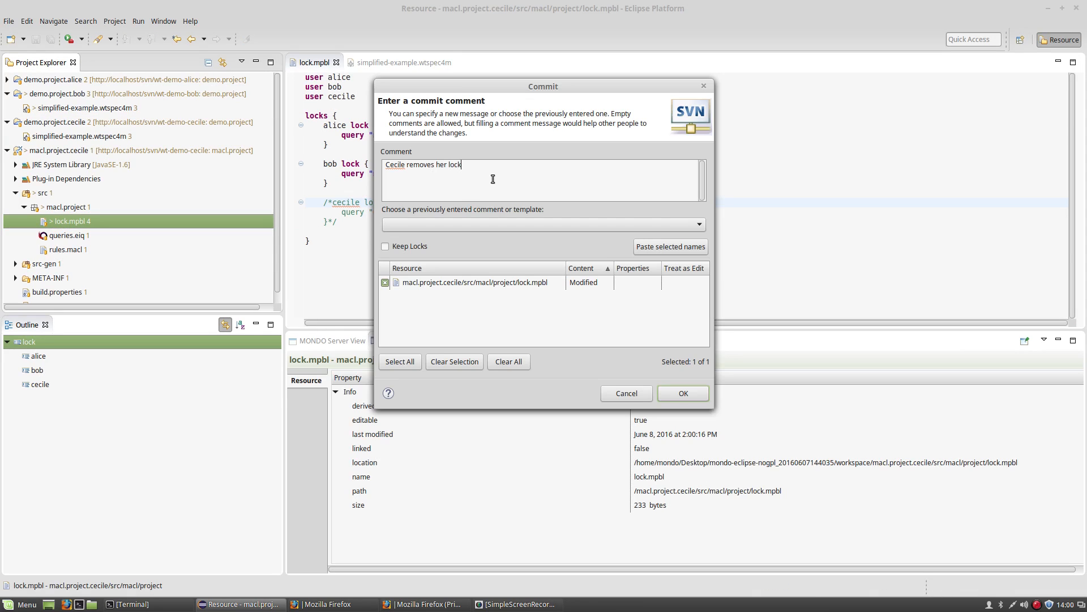
left_click(684, 392)
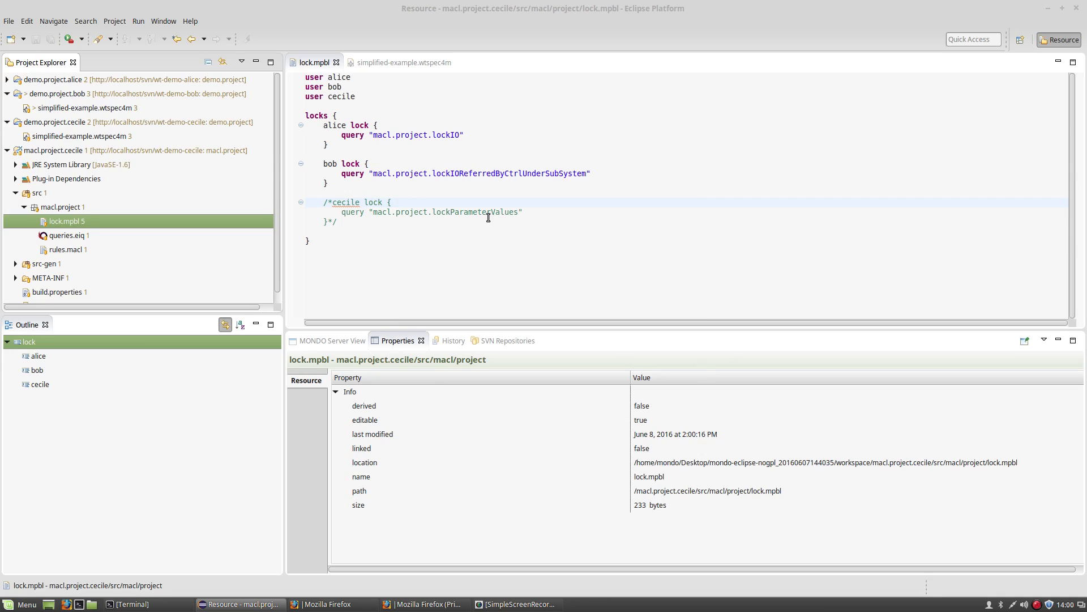
Recommit simplified-example.wtspec4m with the previous commit comment, now accepted as revision 6.
right_click(119, 109)
mouse_move(150, 335)
left_click(278, 199)
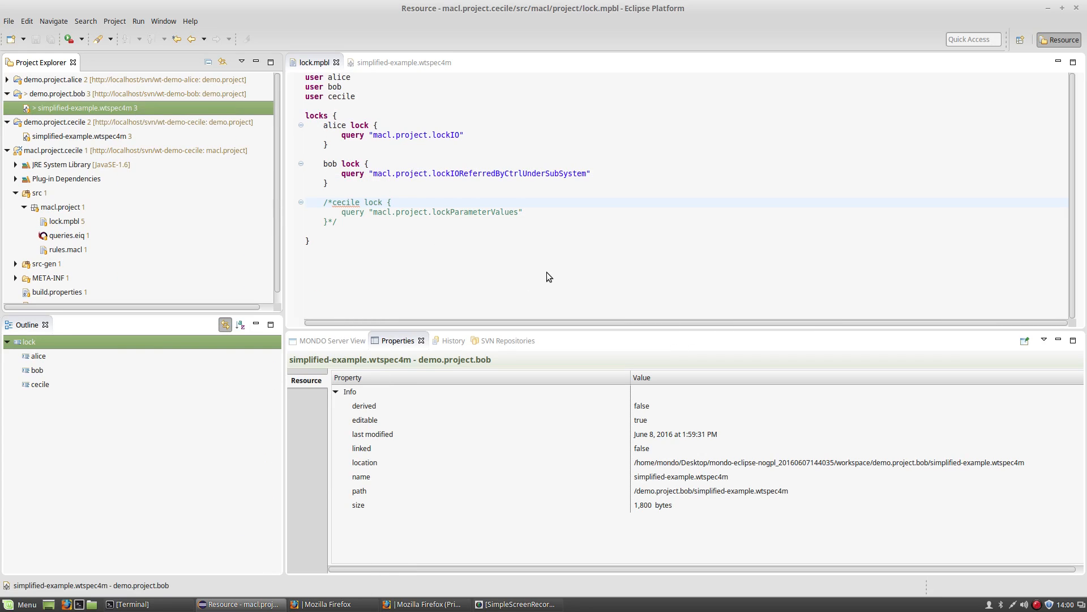
left_click(560, 227)
left_click(558, 252)
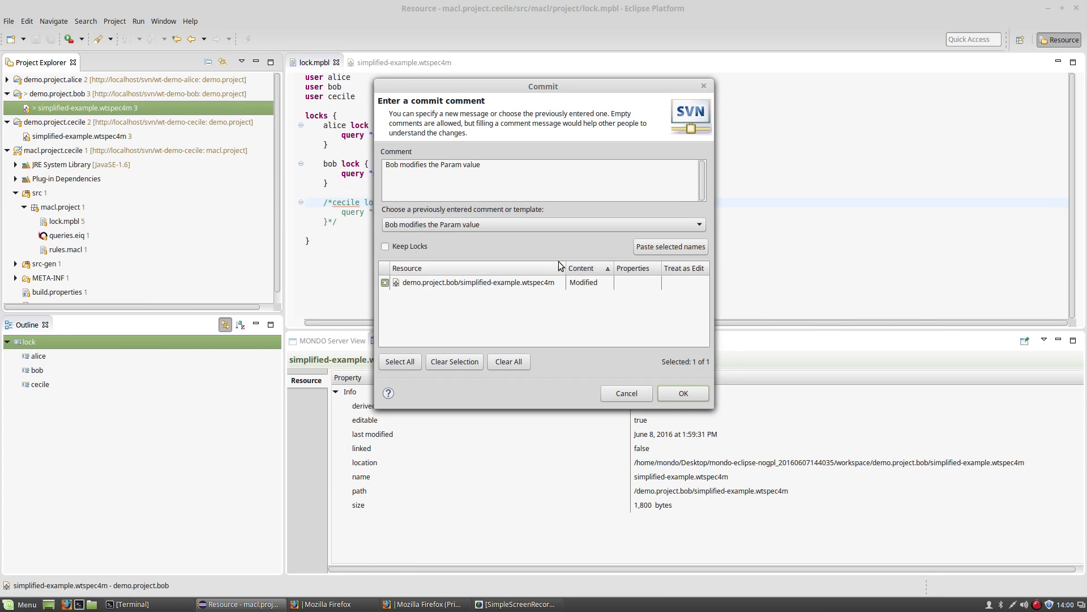
left_click(683, 393)
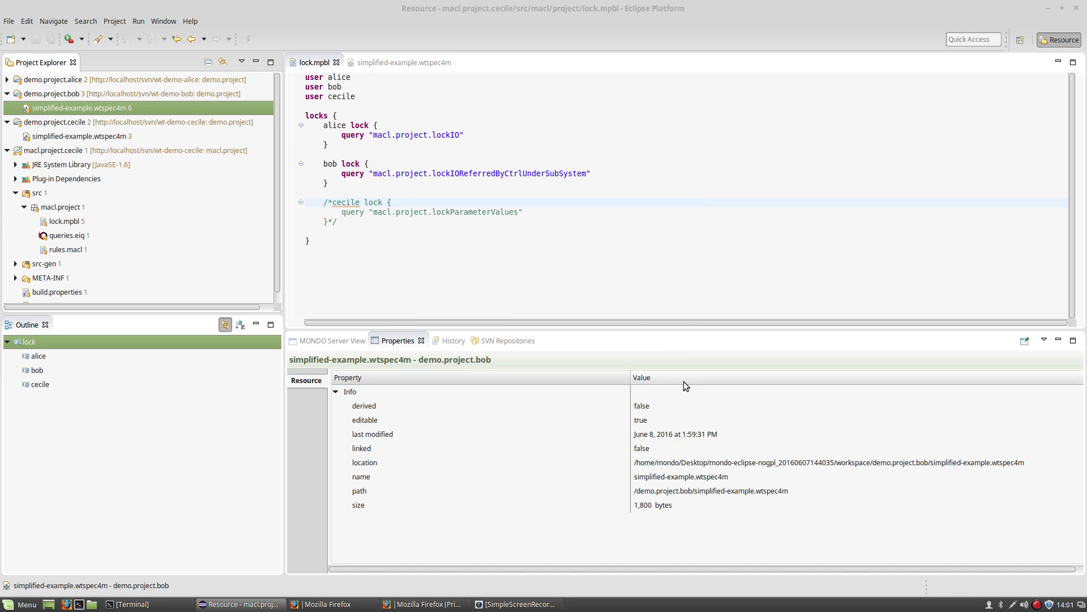
left_click(85, 137)
Show the SVN history of the third project's simplified-example.wtspec4m via Team > Show History.
right_click(91, 134)
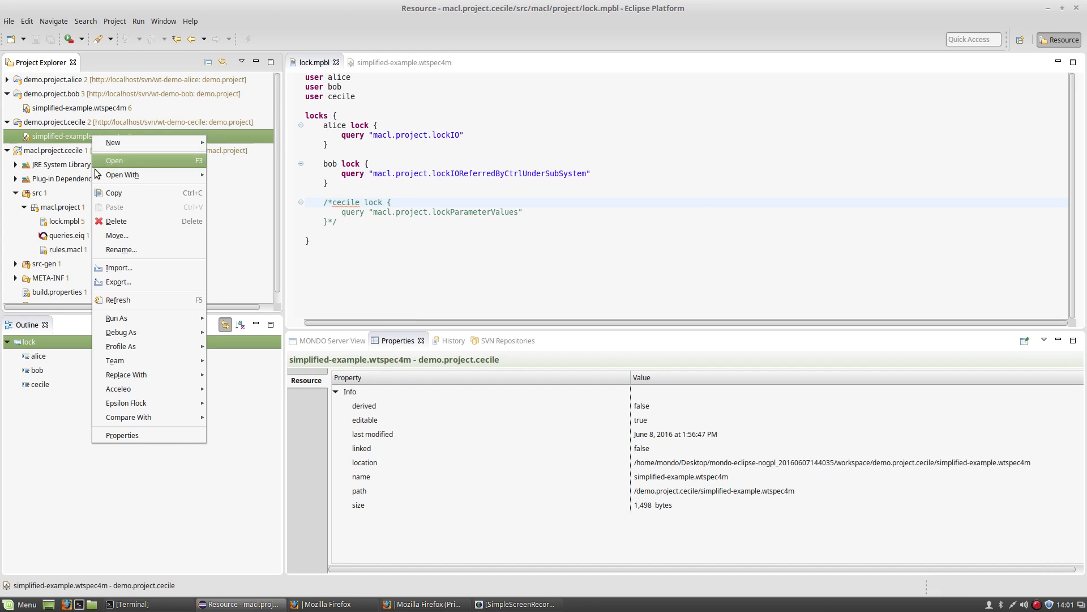
mouse_move(142, 361)
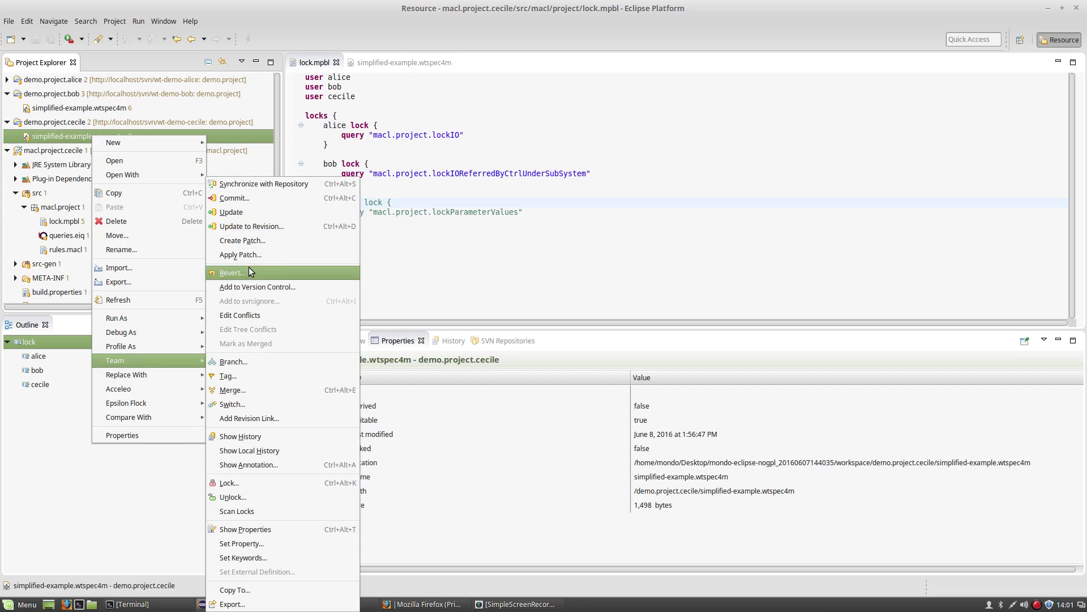
left_click(248, 433)
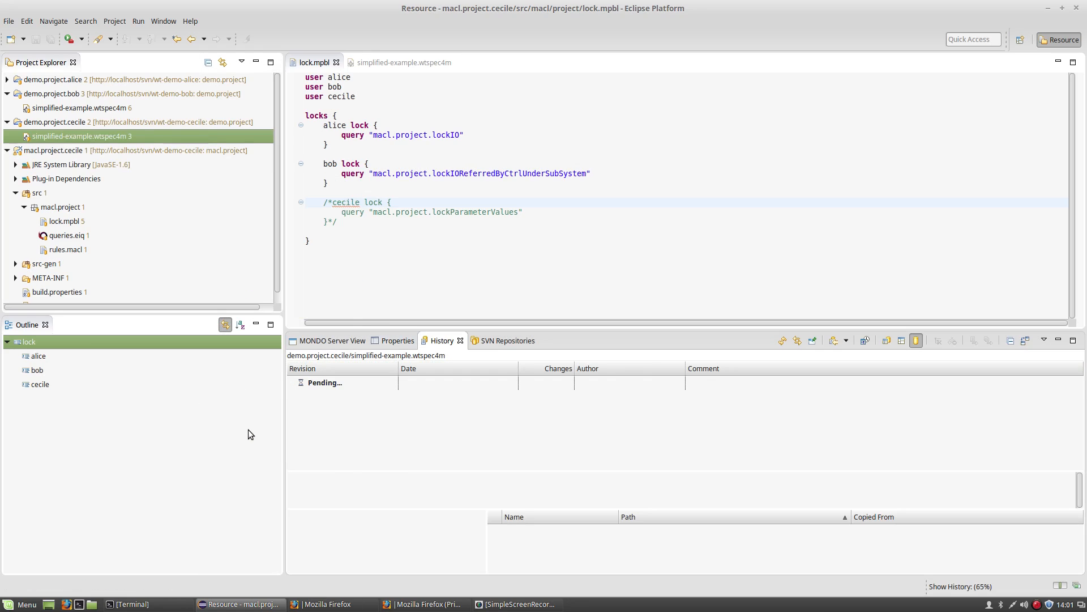